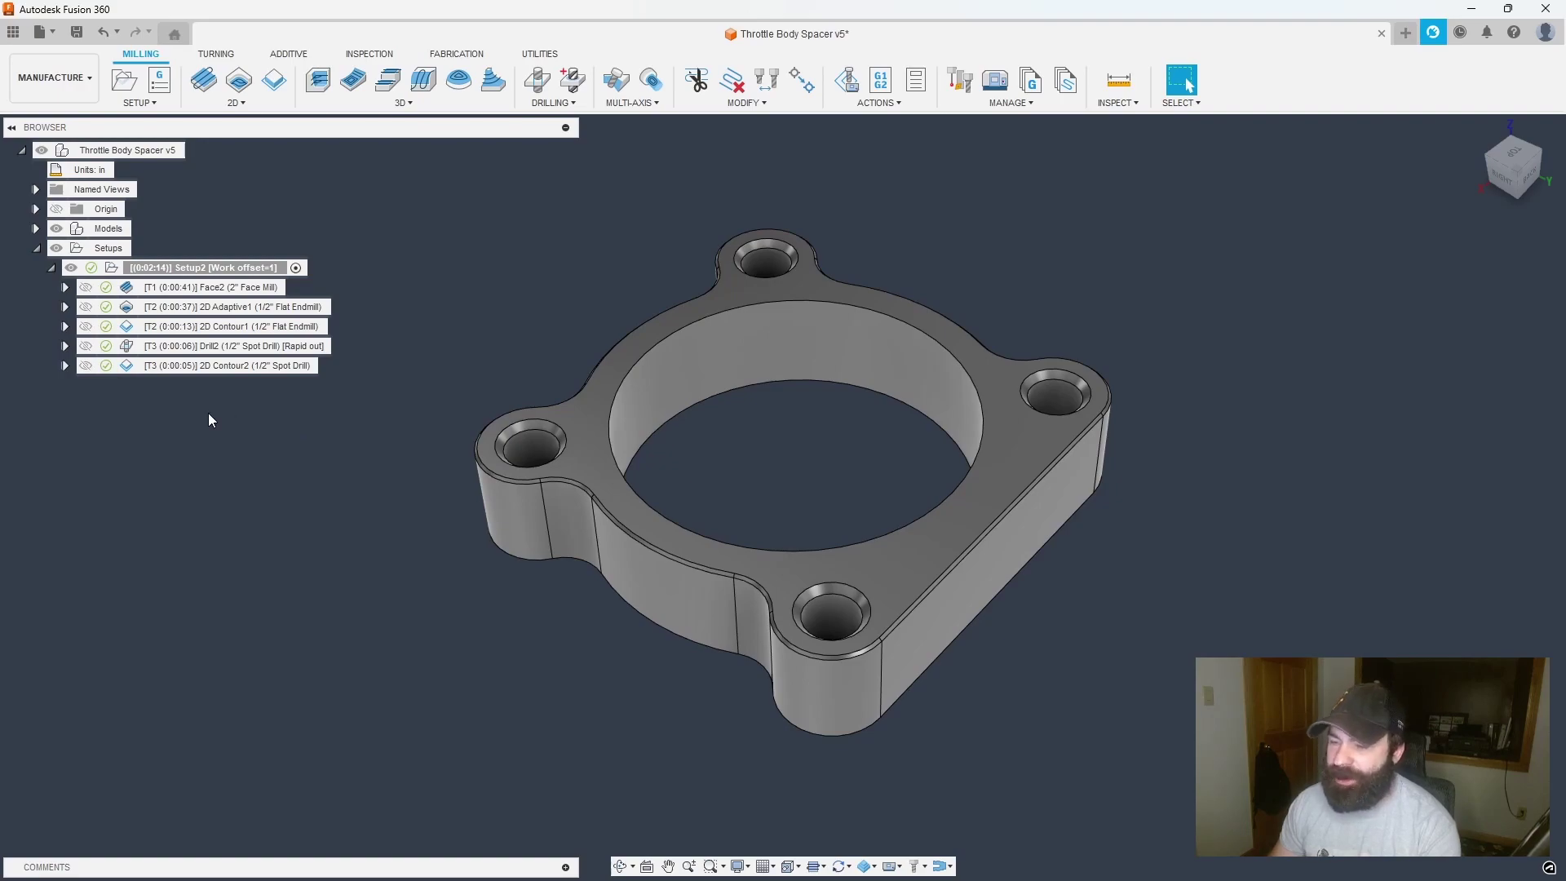
# - Preview the 2D Contour1 toolpath in the browser, then clear the preview
pyautogui.click(221, 326)
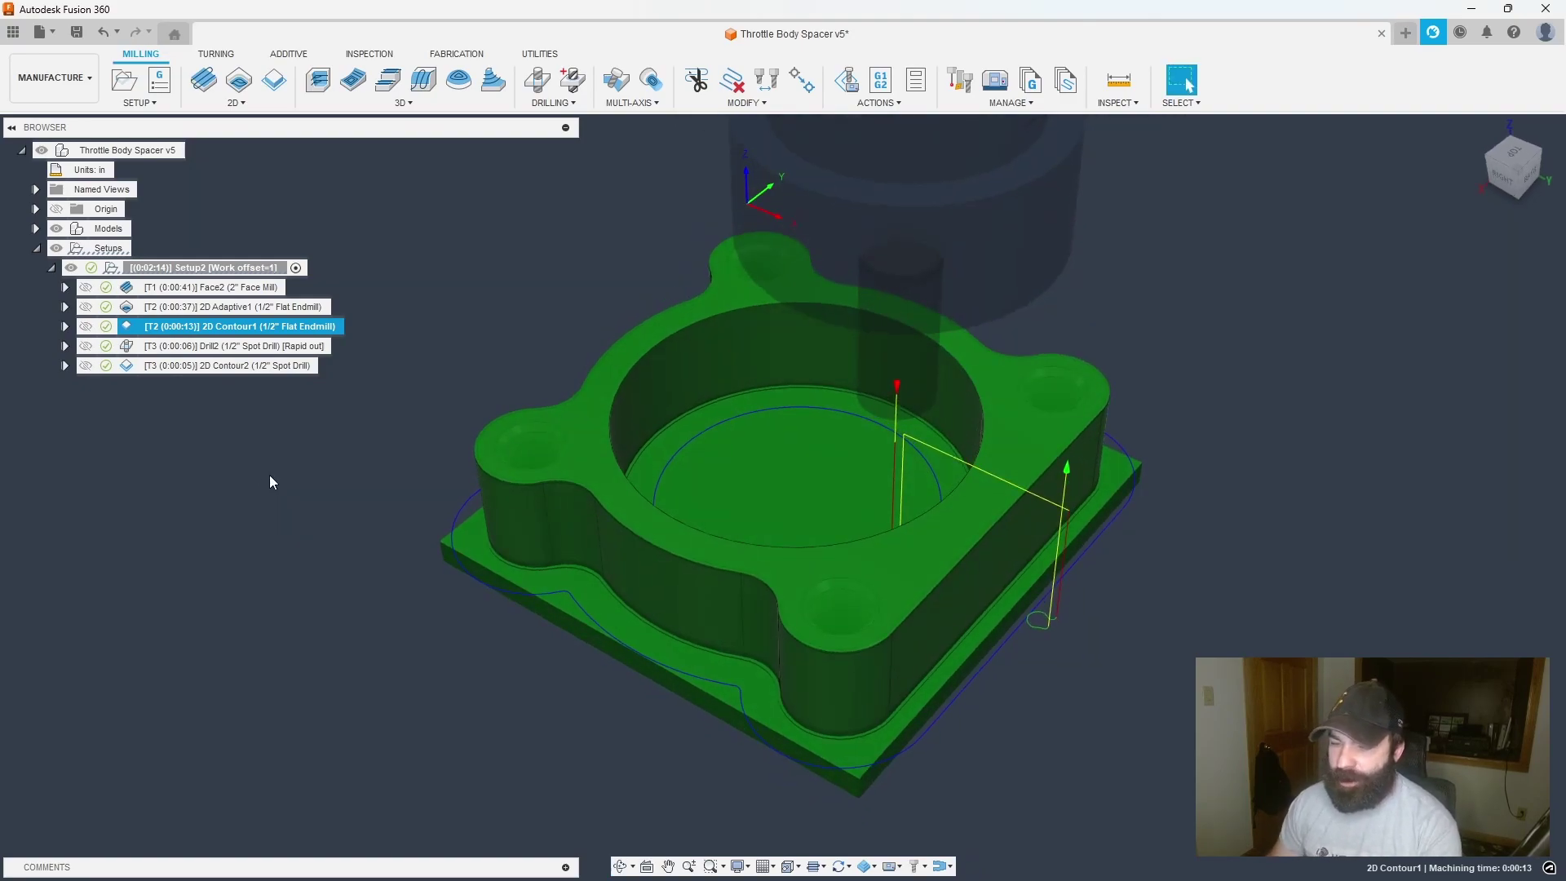
pyautogui.click(277, 489)
# - Create a Probe WCS operation in Setup2 using the 1 - T36 50x6 Ø6mm probe
pyautogui.click(381, 57)
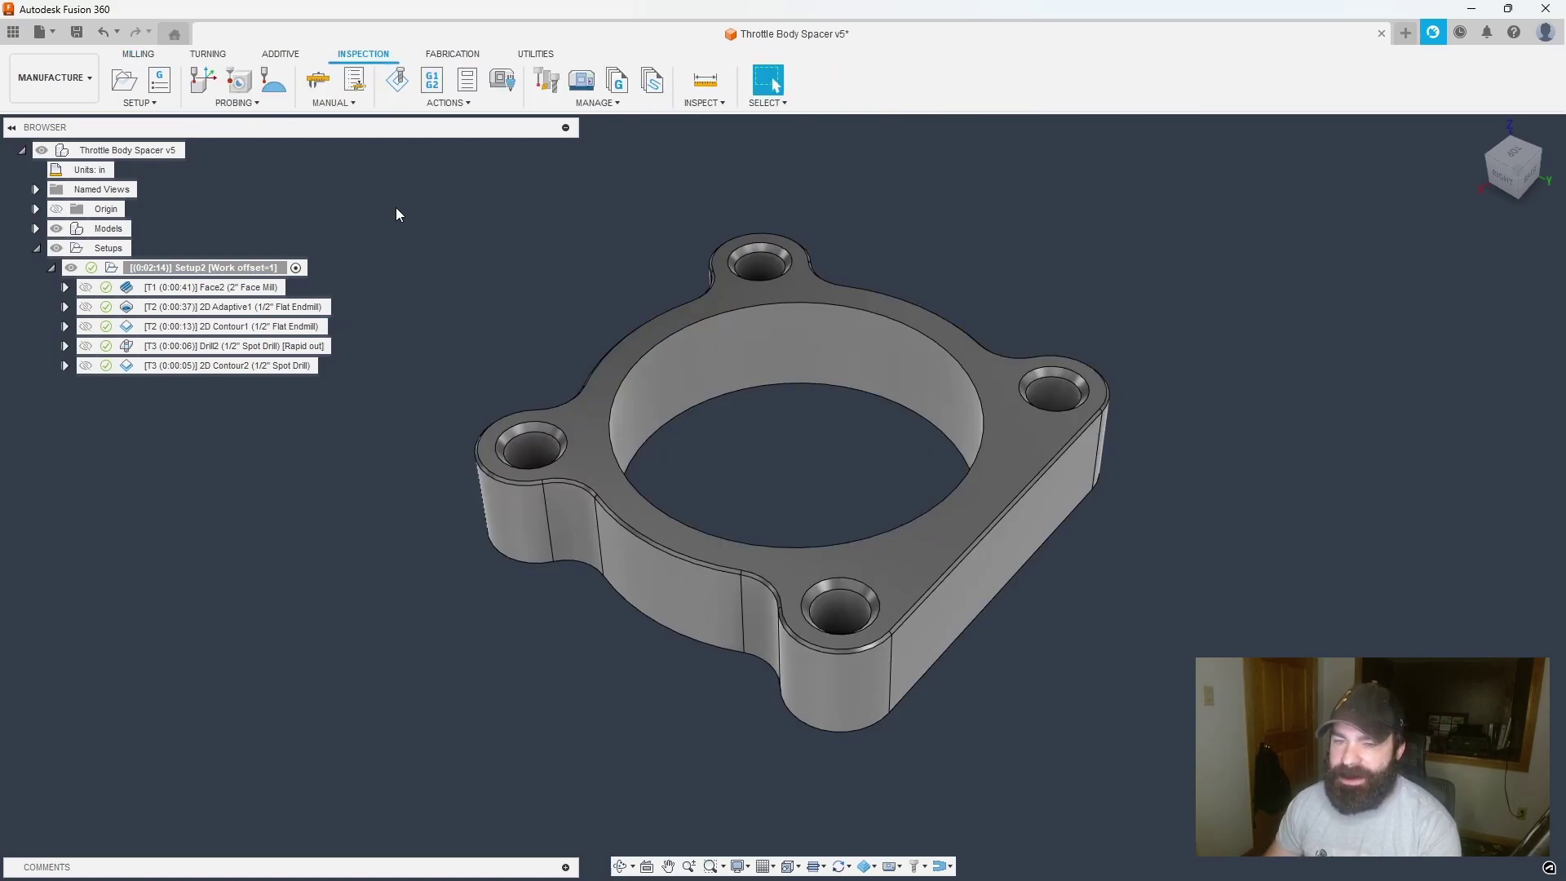
pyautogui.click(198, 85)
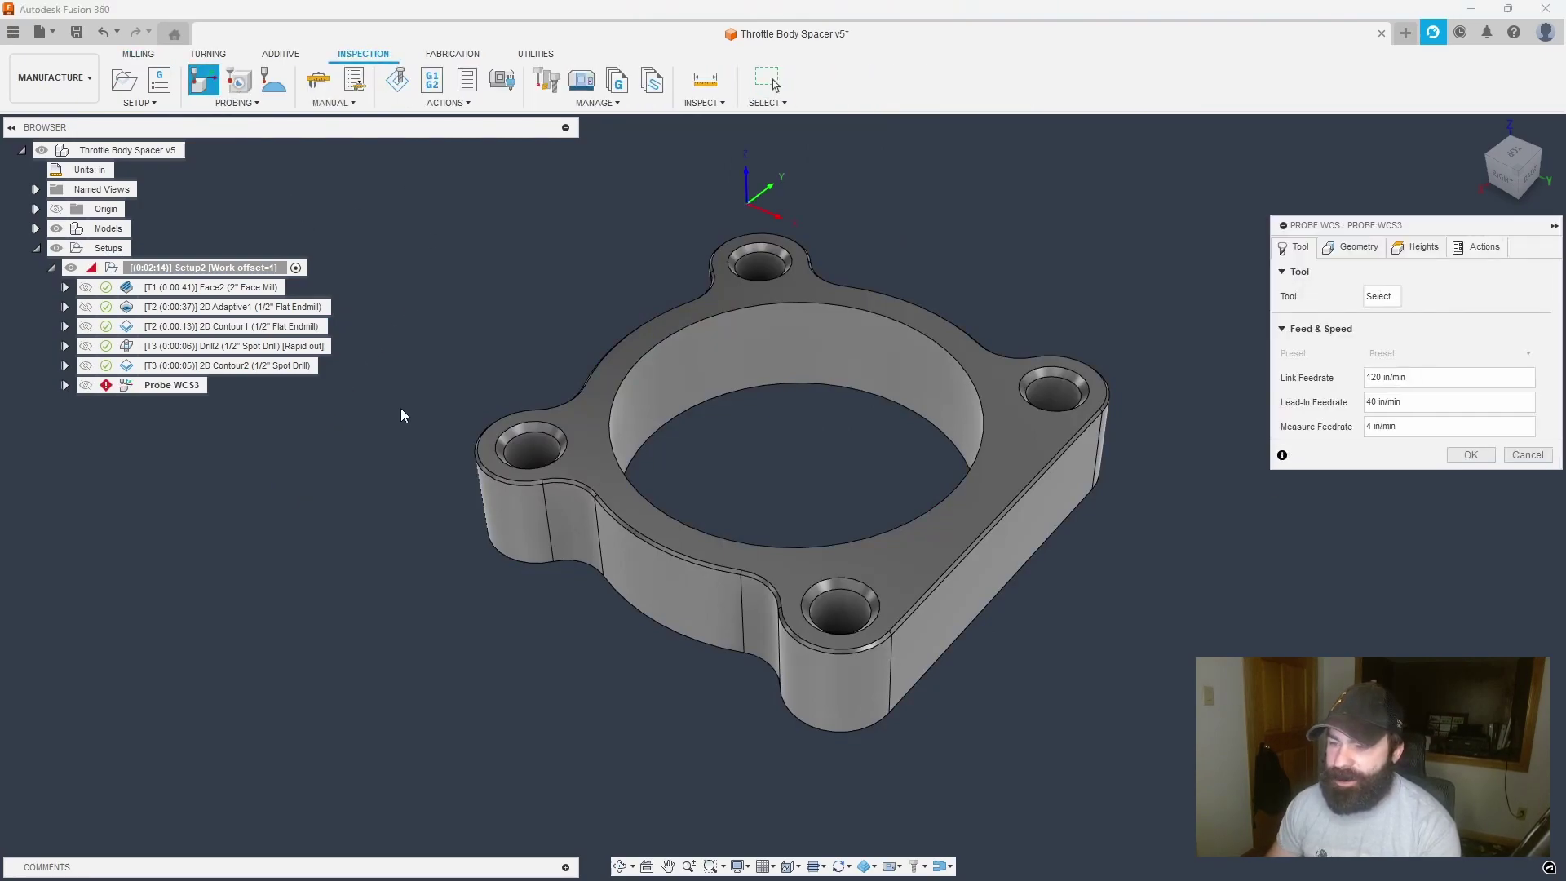
pyautogui.click(1381, 296)
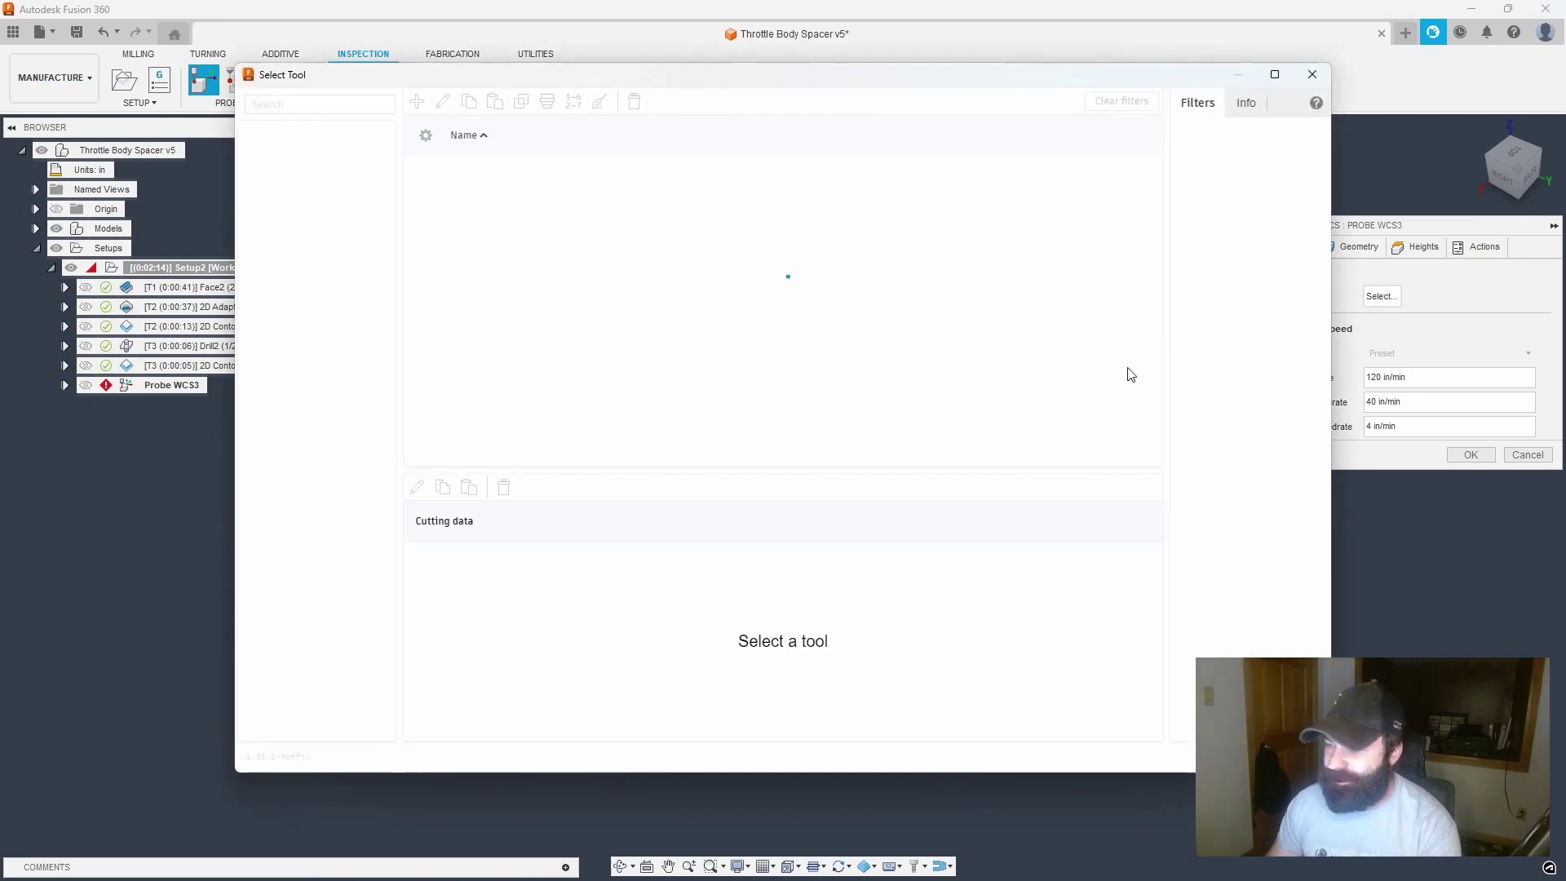
pyautogui.click(476, 193)
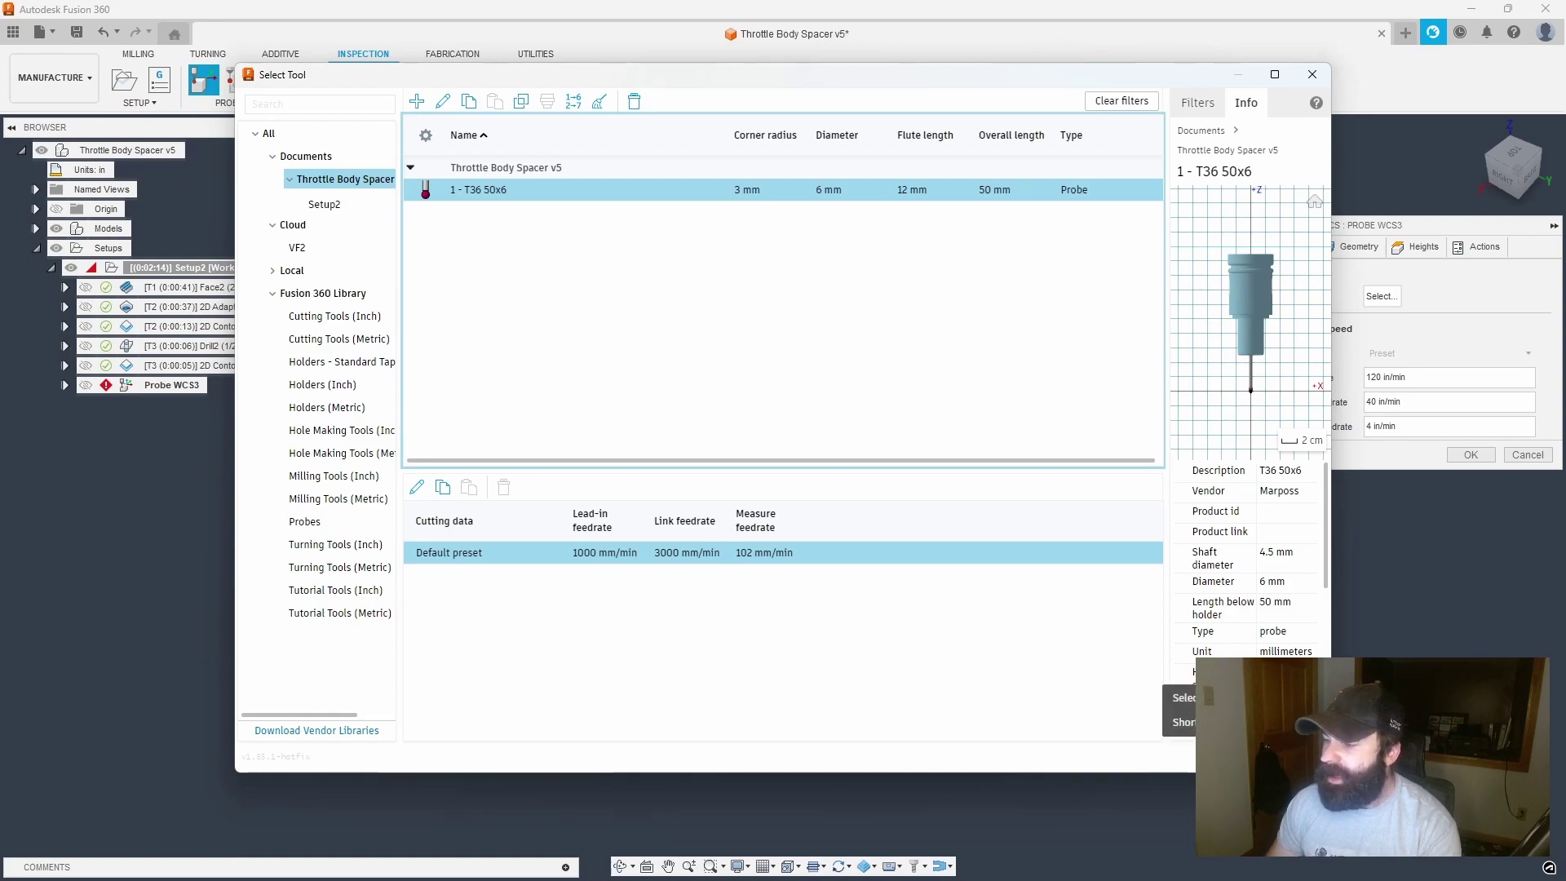
pyautogui.click(1235, 756)
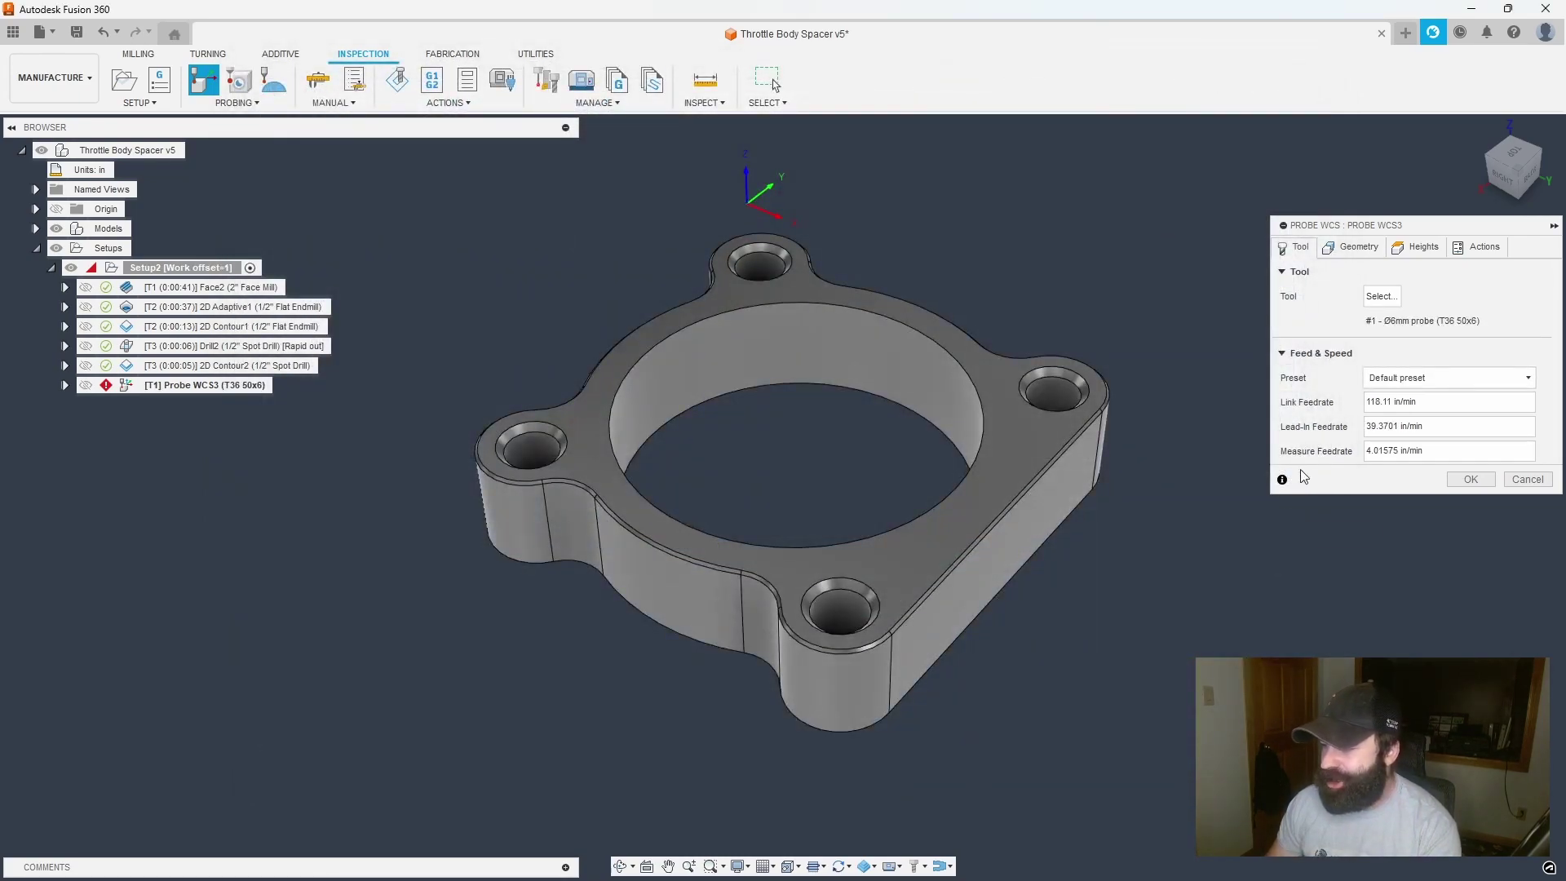
# - Set the Probe WCS probe mode to Stock on the Geometry tab
pyautogui.click(1351, 255)
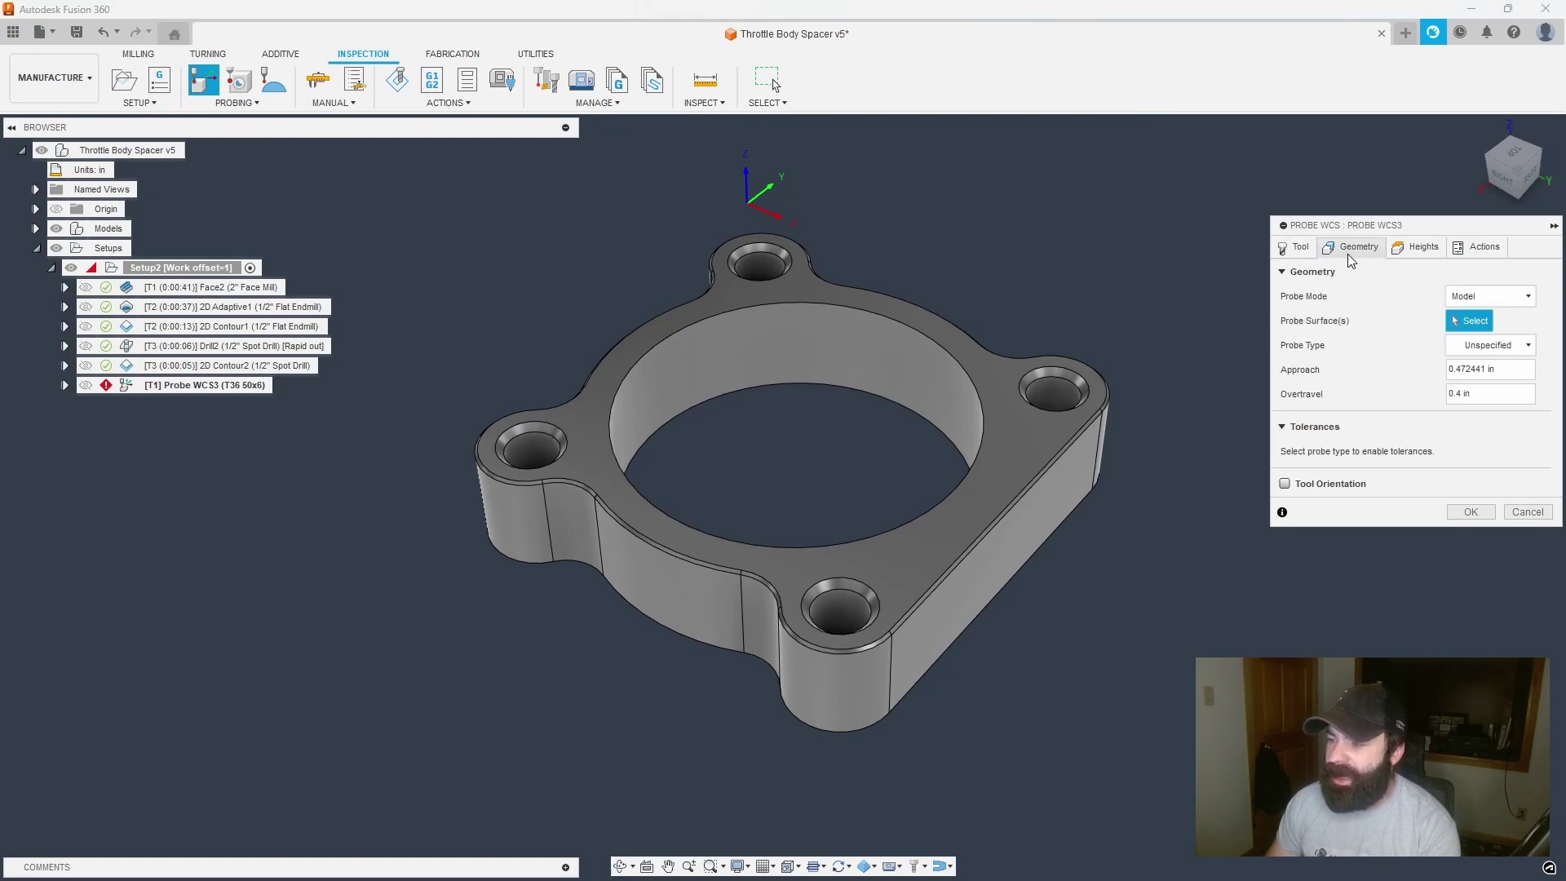
pyautogui.click(1486, 296)
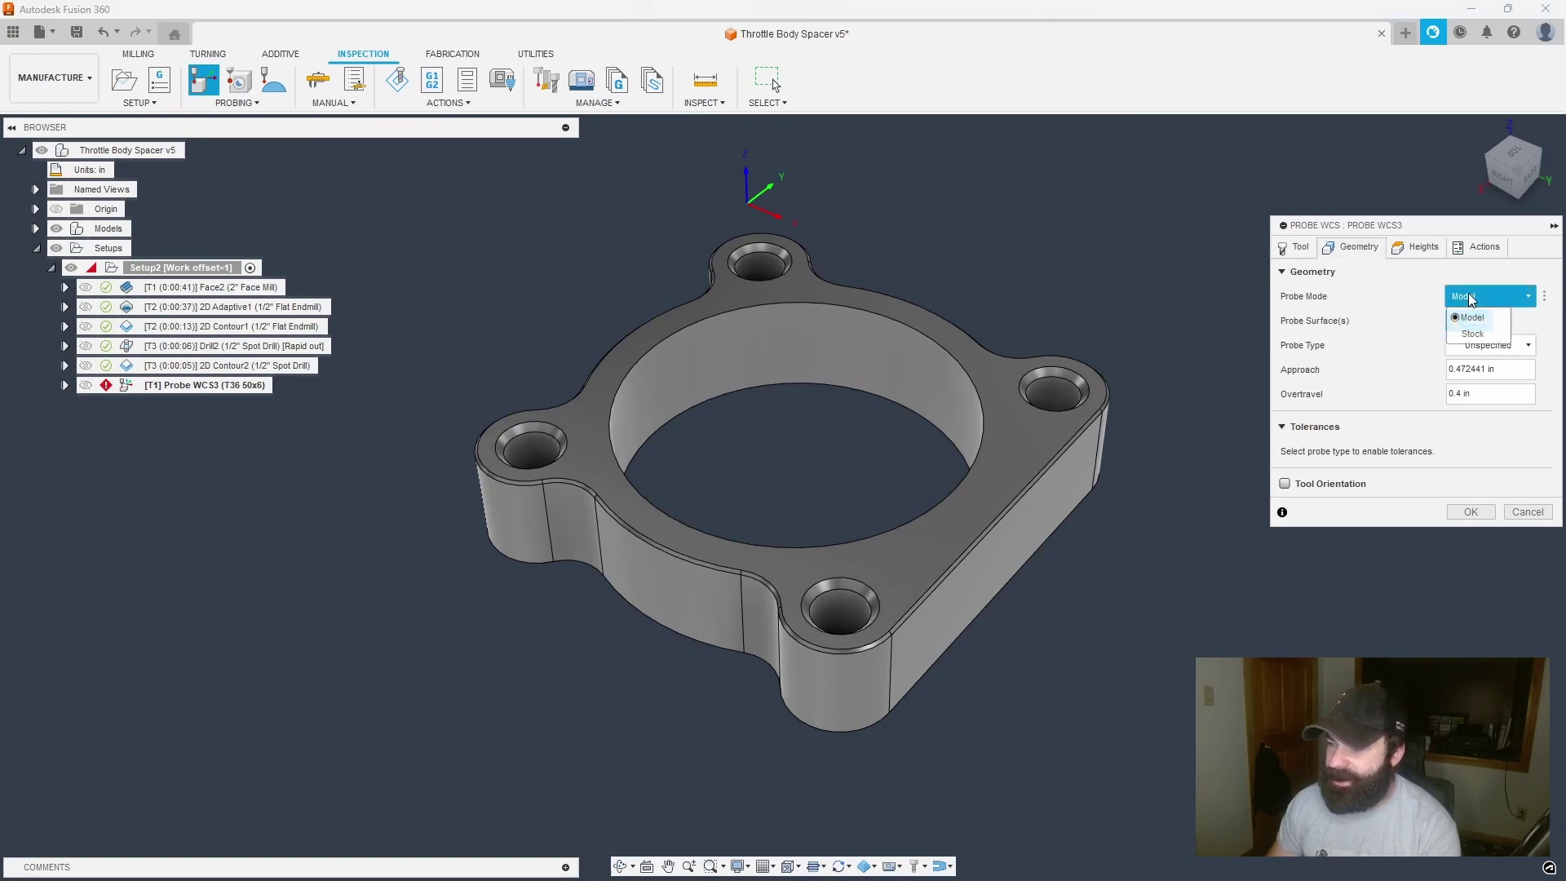
pyautogui.click(1473, 334)
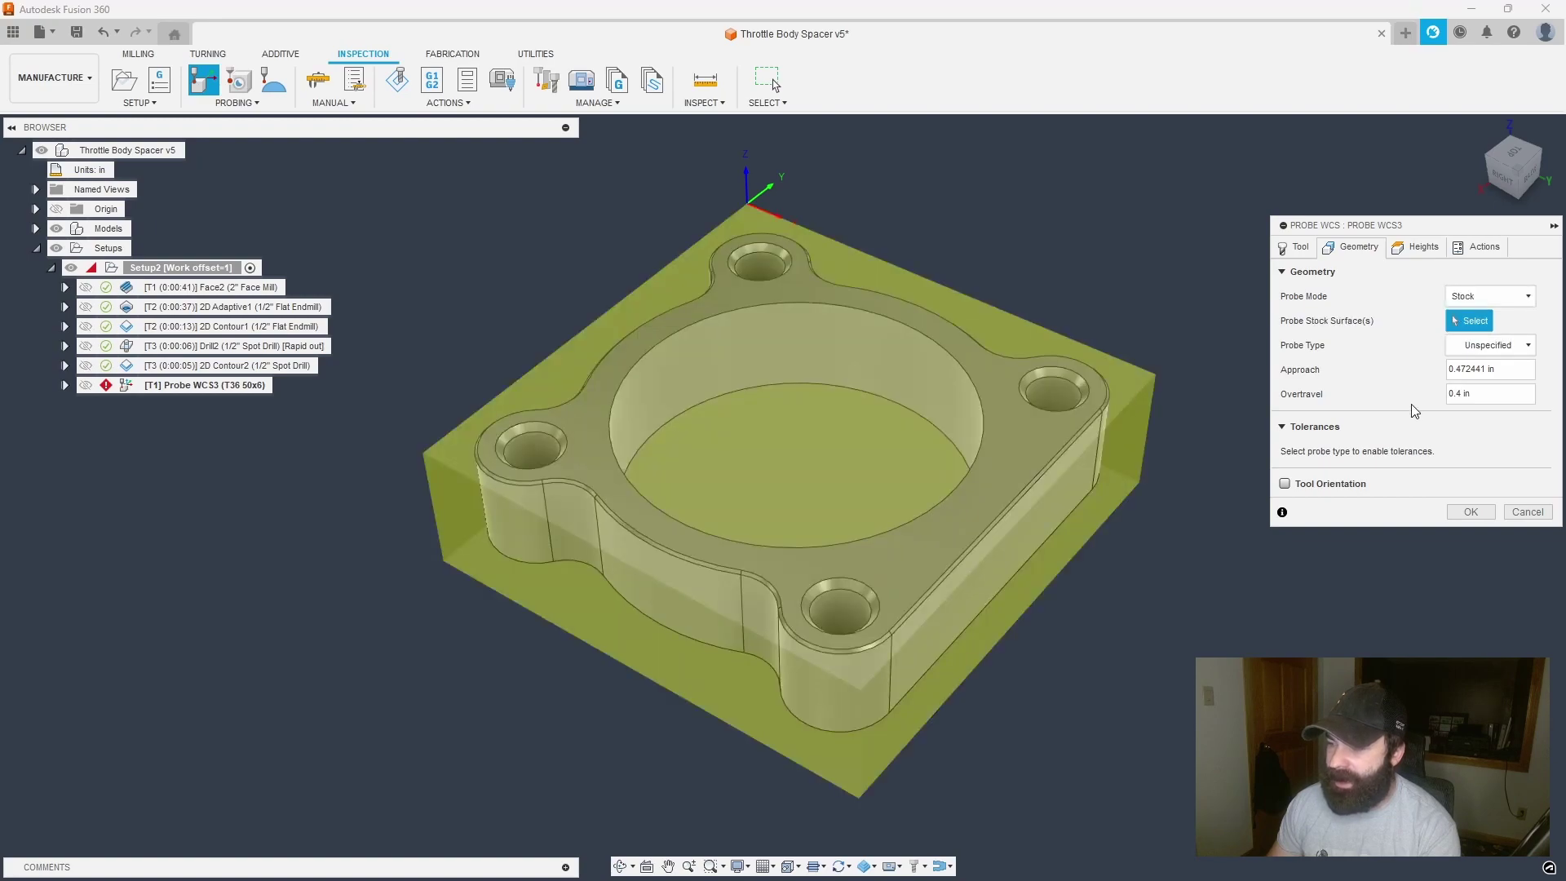
# - Try the front and left stock faces, then clear them and select the stock's top face
pyautogui.keyDown('shift'); pyautogui.moveTo(1177, 448); pyautogui.dragTo(570, 577, button='middle'); pyautogui.keyUp('shift')
pyautogui.click(497, 489)
pyautogui.click(570, 576)
pyautogui.keyDown('shift'); pyautogui.moveTo(902, 633); pyautogui.dragTo(573, 340, button='middle'); pyautogui.keyUp('shift')
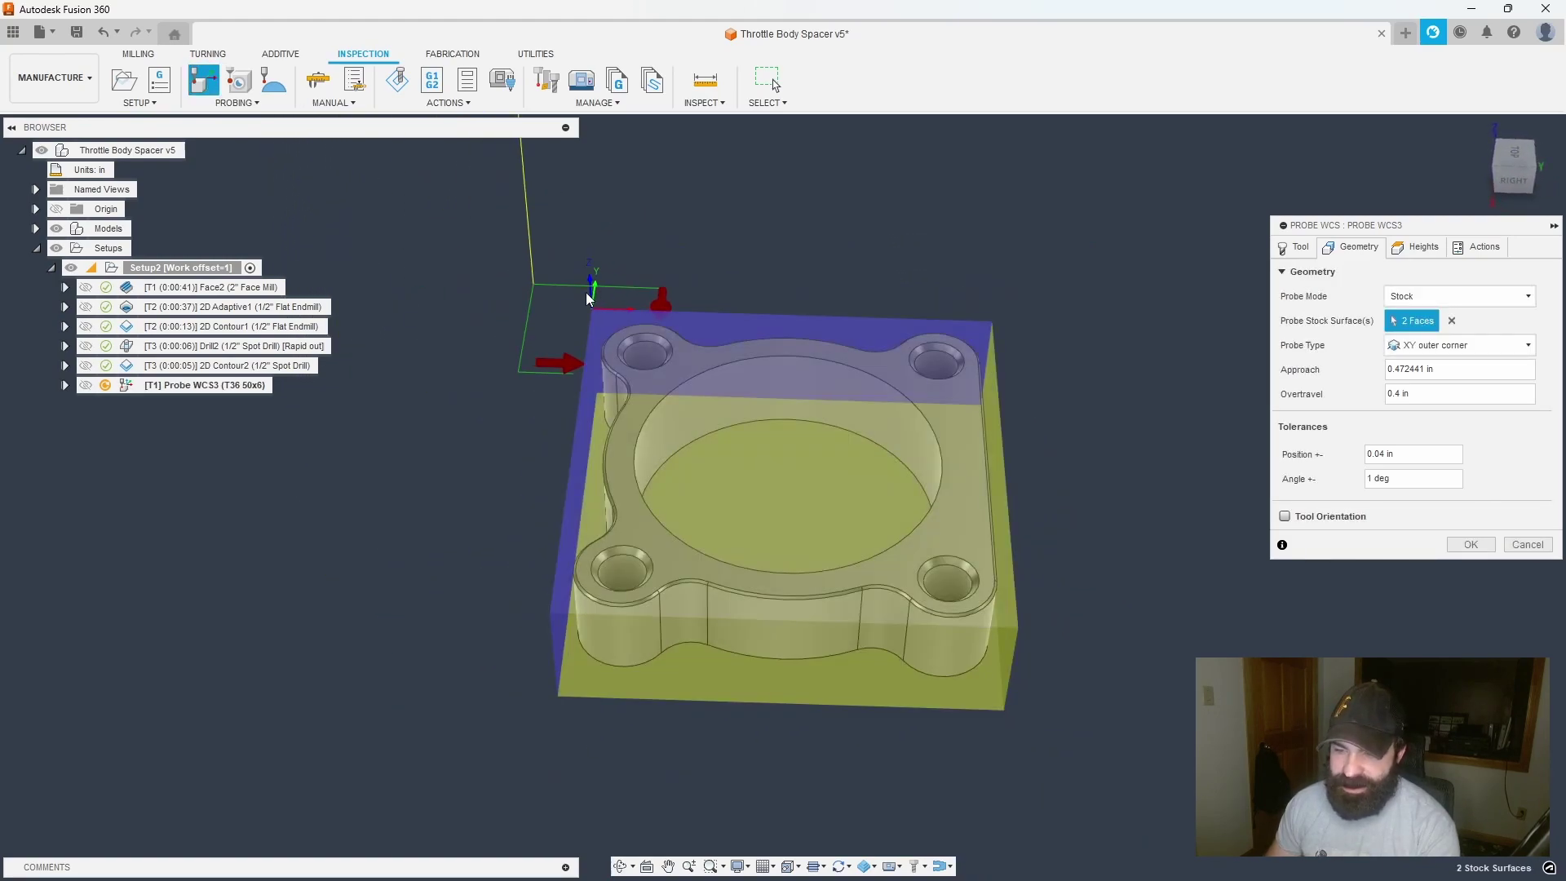
pyautogui.click(1452, 320)
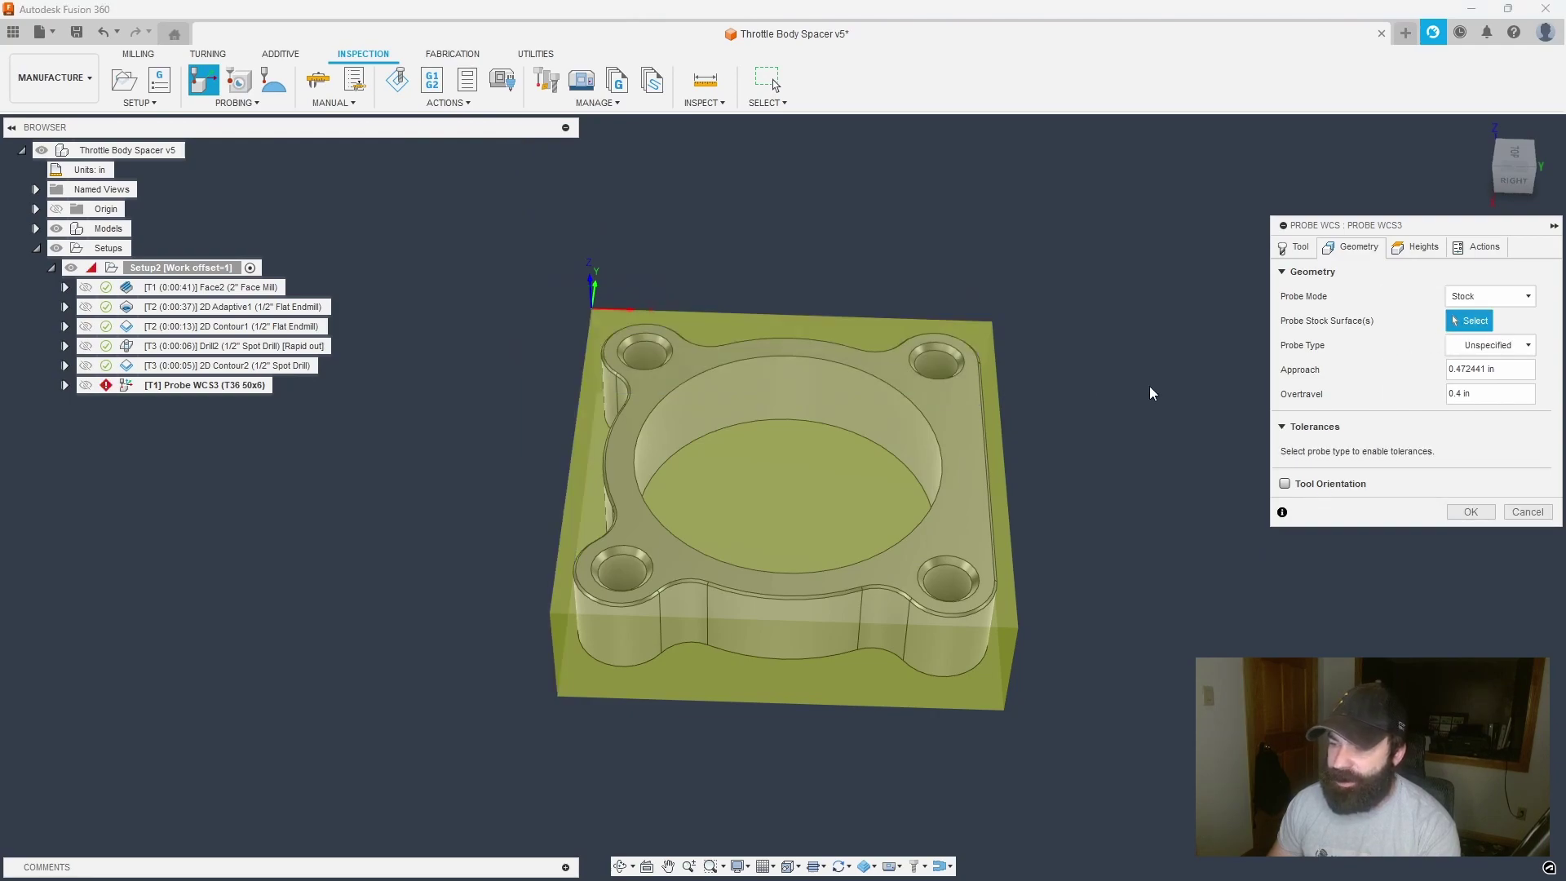
pyautogui.click(870, 433)
pyautogui.keyDown('shift'); pyautogui.moveTo(871, 433); pyautogui.dragTo(909, 496, button='middle'); pyautogui.keyUp('shift')
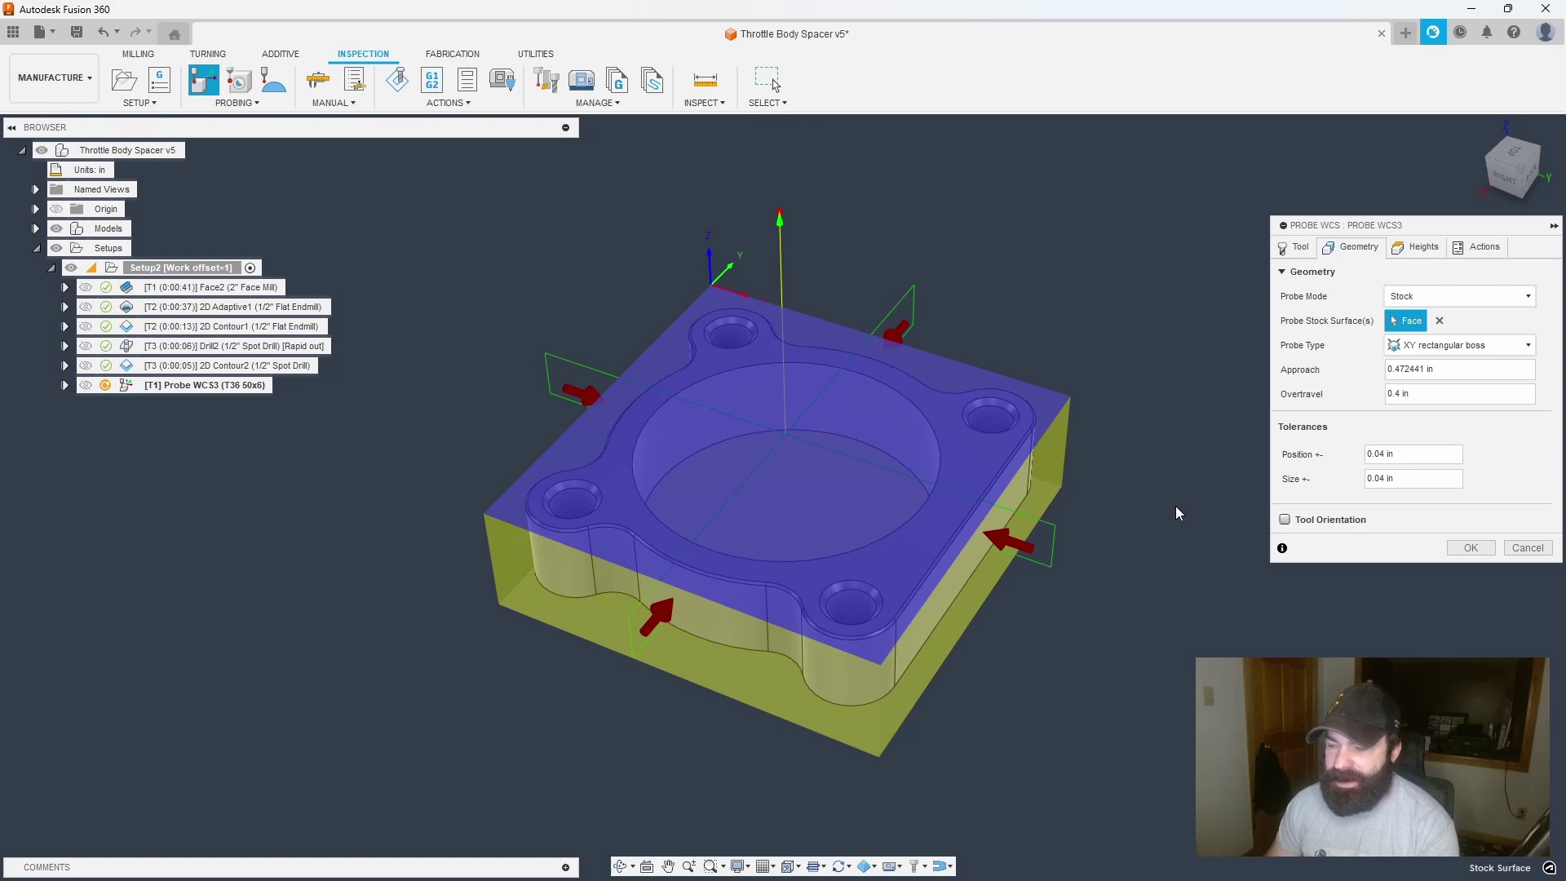
# - Replace the top face with two adjacent stock side faces to probe an XY outer corner
pyautogui.click(1440, 321)
pyautogui.press('F6')
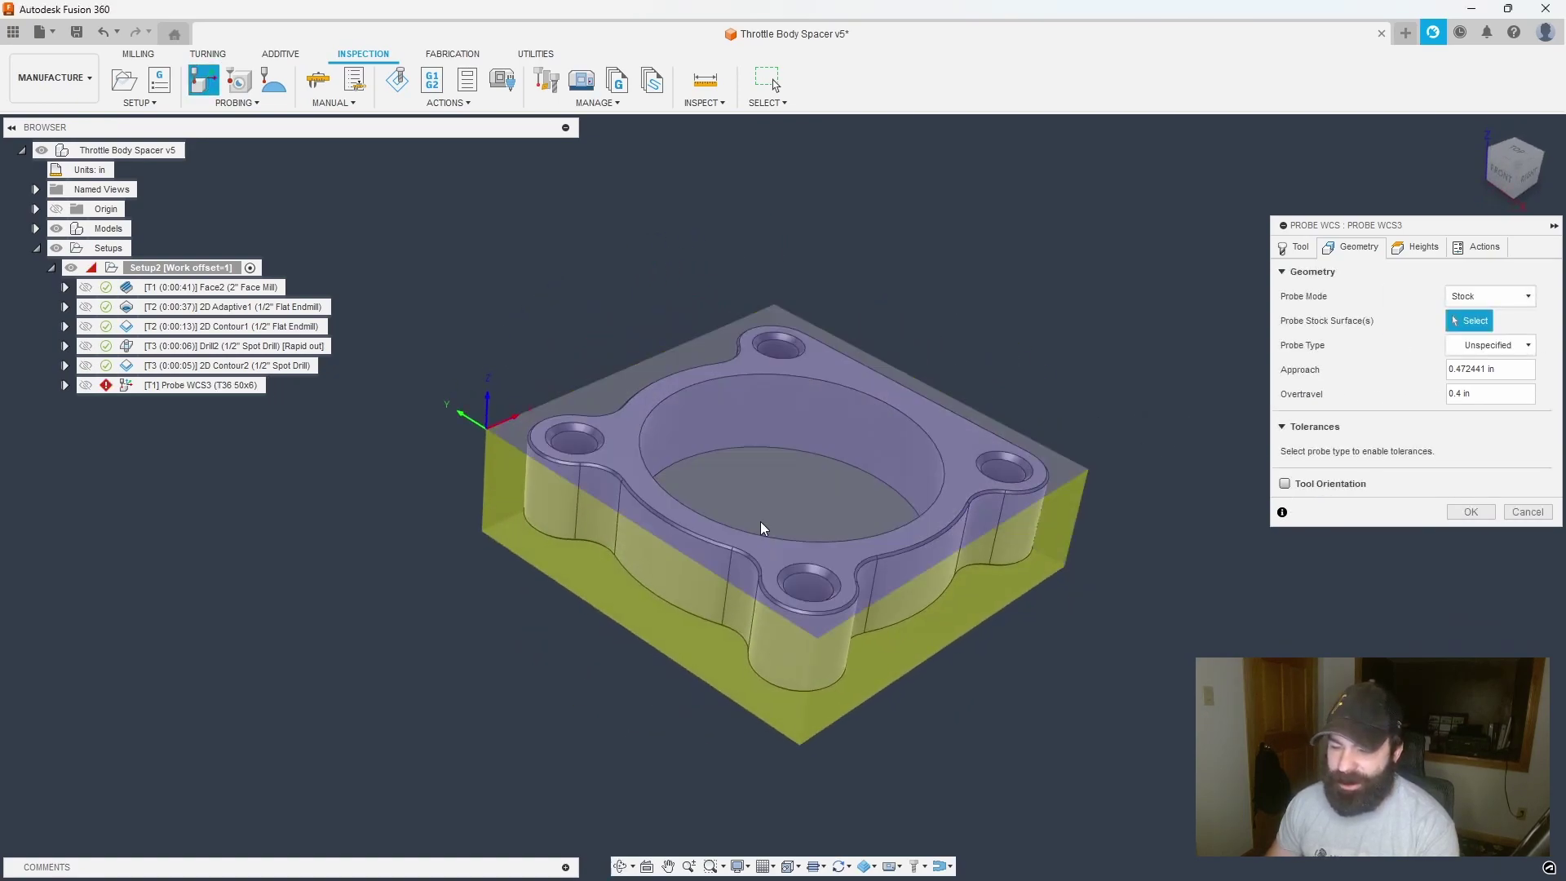
pyautogui.click(619, 620)
pyautogui.keyDown('shift'); pyautogui.moveTo(620, 620); pyautogui.dragTo(676, 640, button='middle'); pyautogui.keyUp('shift')
pyautogui.click(675, 640)
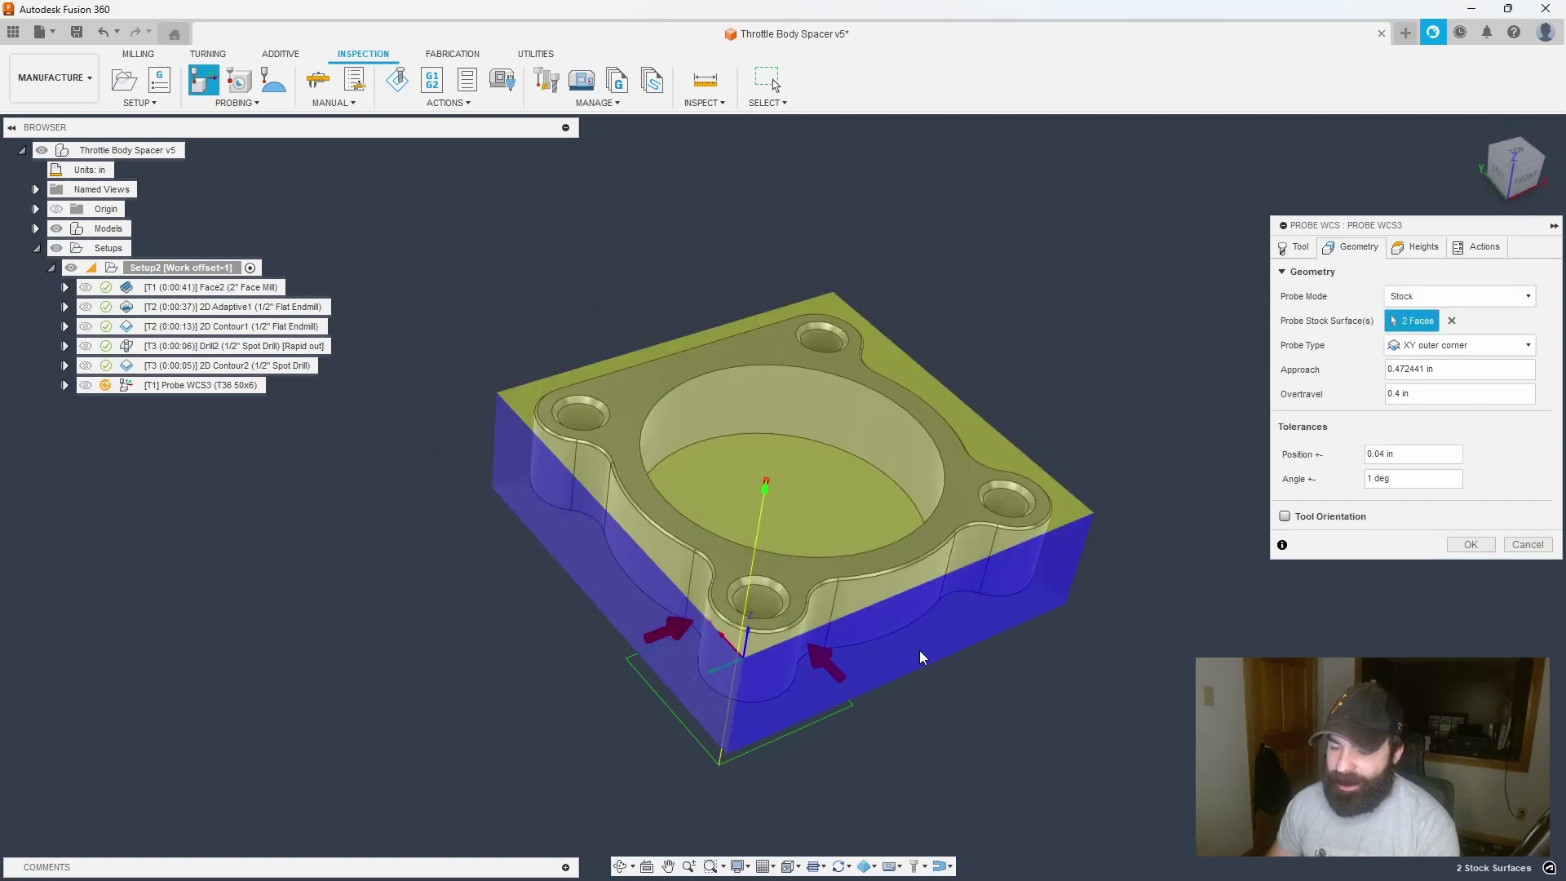
pyautogui.keyDown('shift'); pyautogui.moveTo(920, 656); pyautogui.dragTo(754, 598, button='middle'); pyautogui.keyUp('shift')
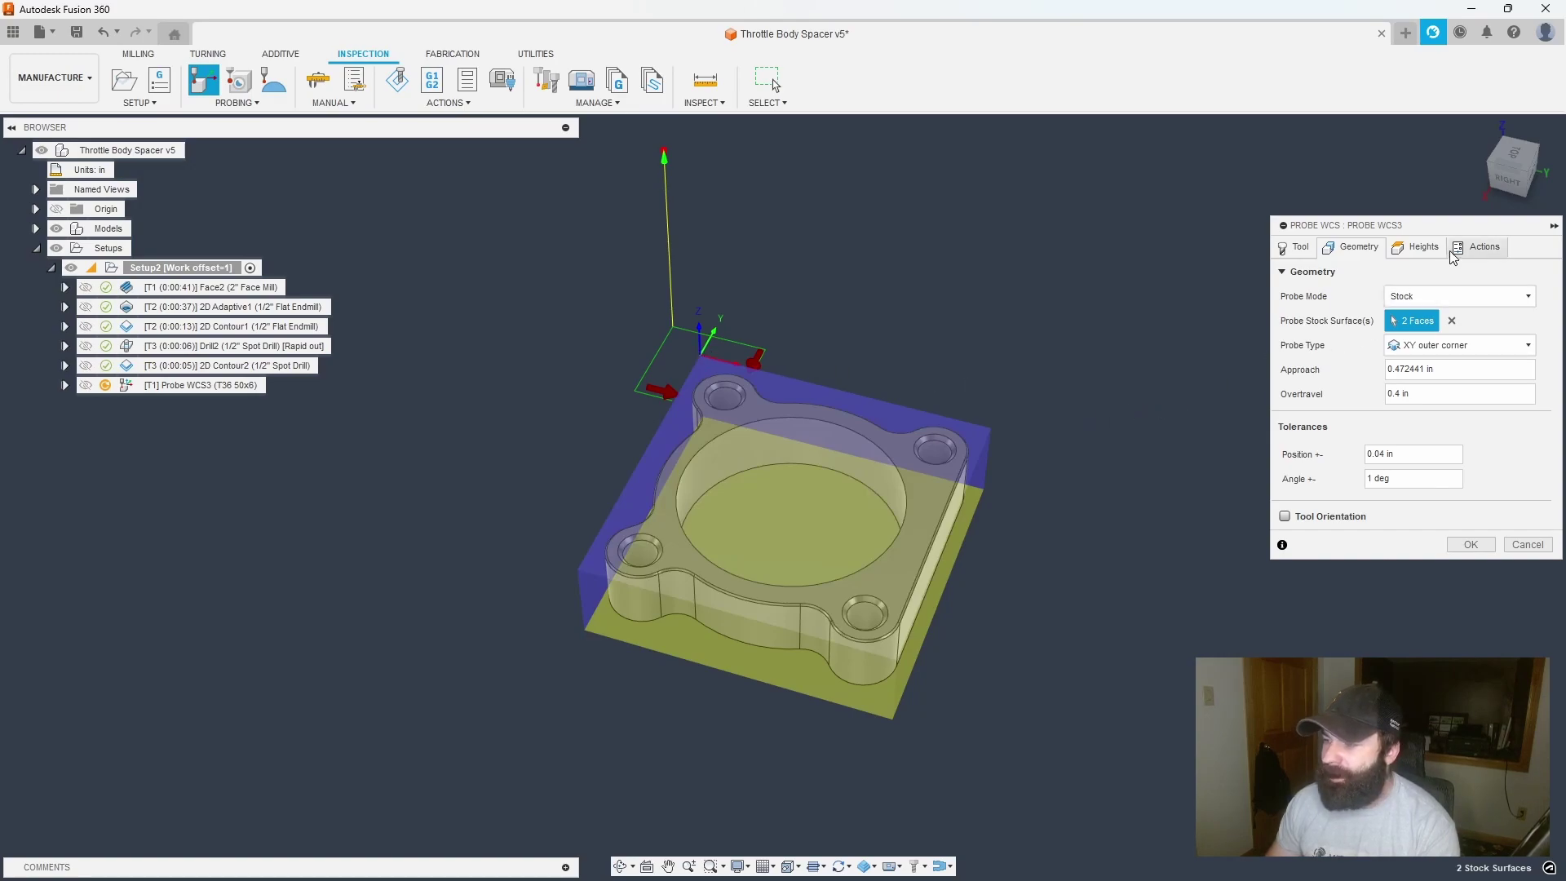
# - Toggle the Out of Position action and review the Position tolerance value
pyautogui.click(1472, 255)
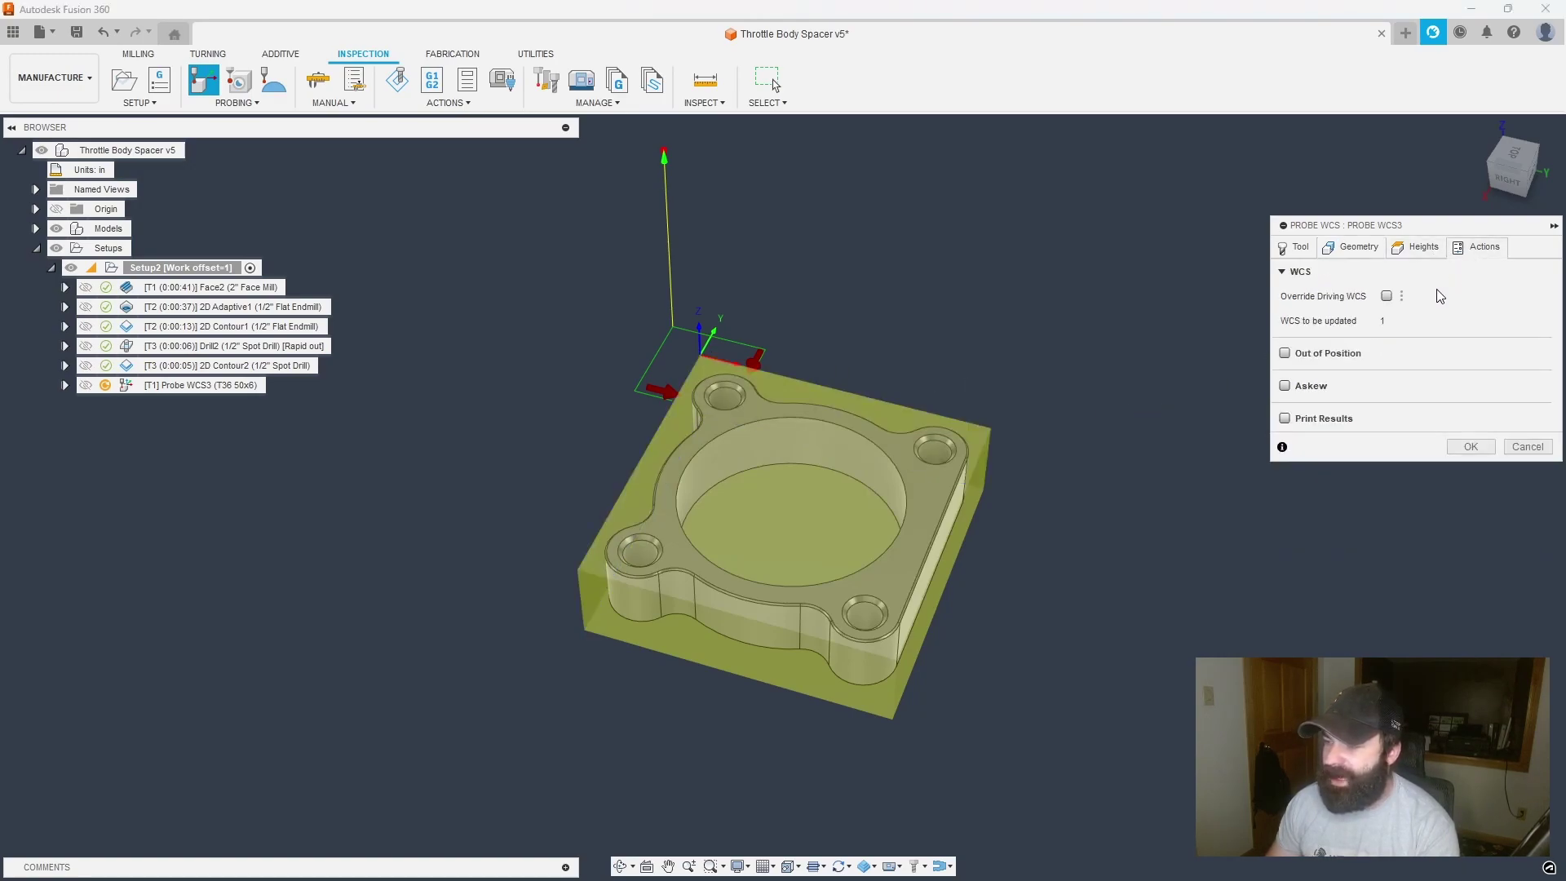
pyautogui.click(1287, 355)
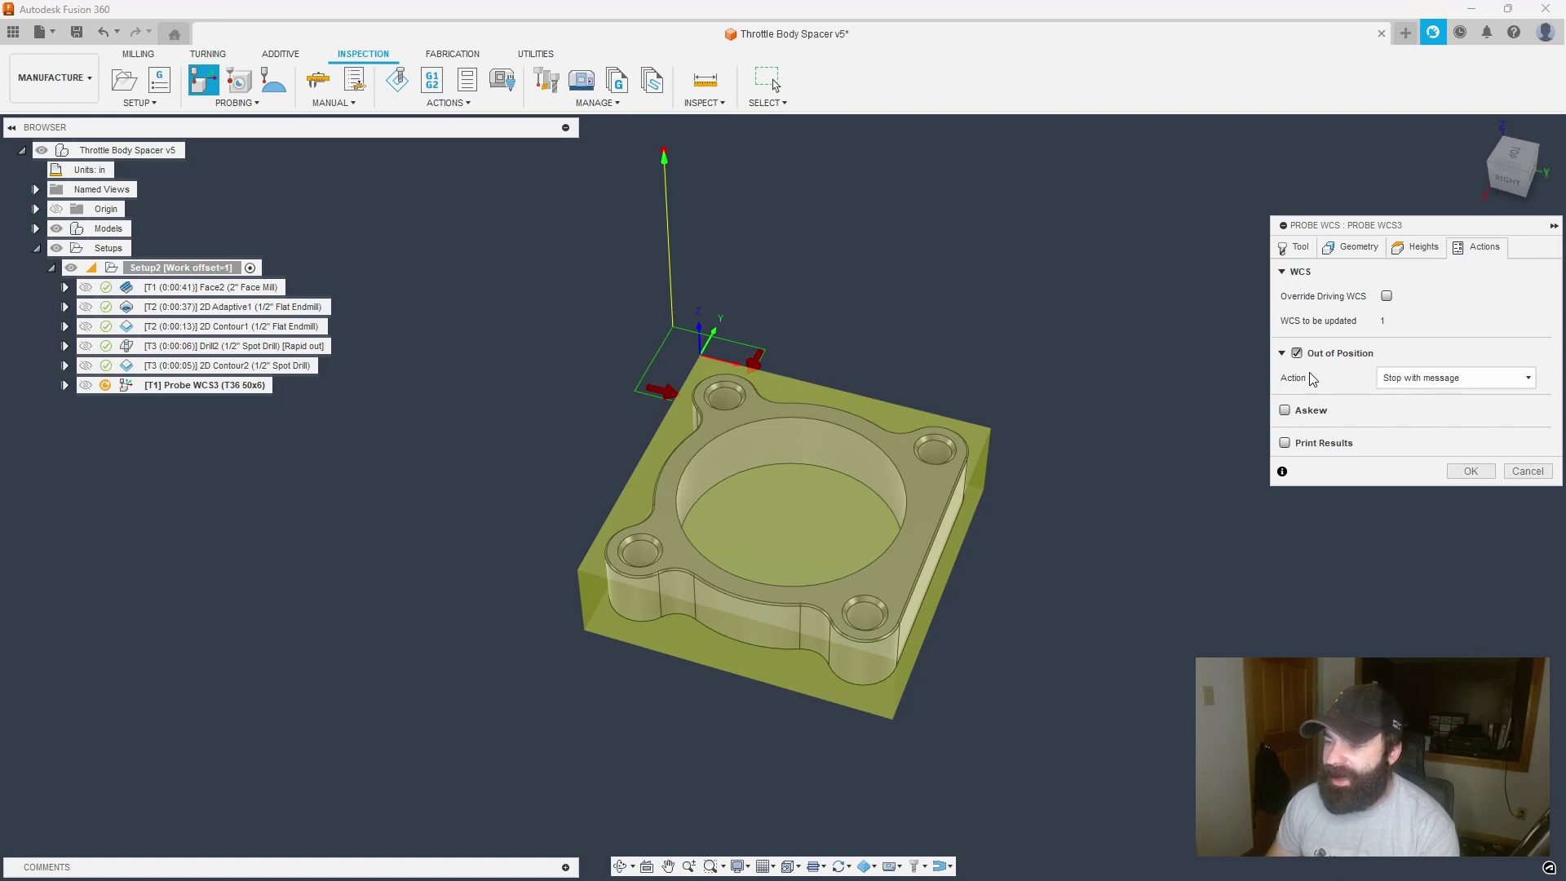
pyautogui.click(1348, 252)
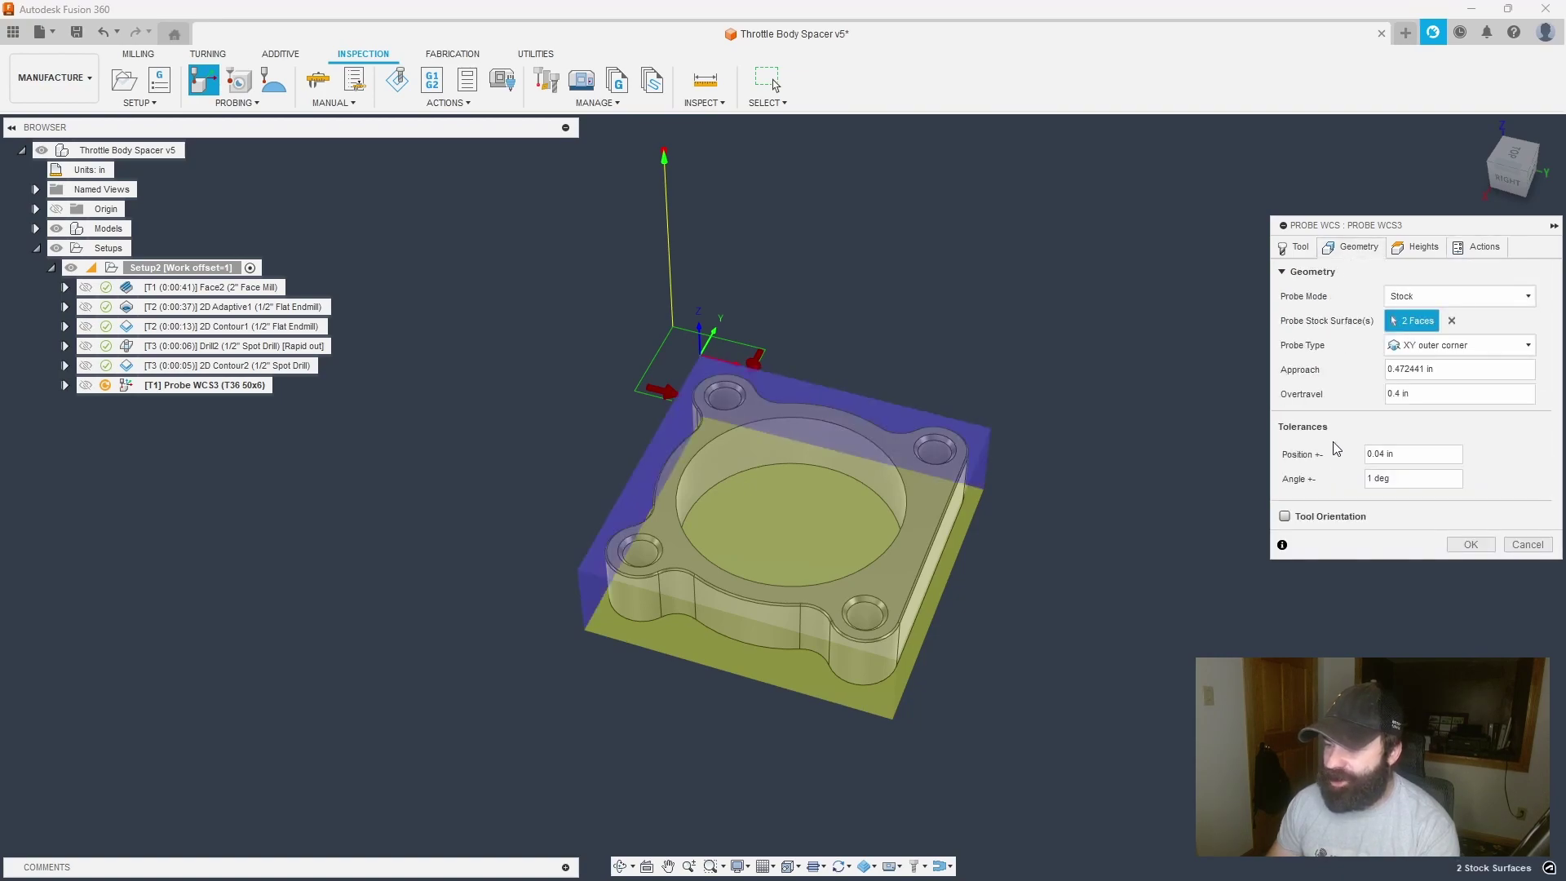
pyautogui.click(1353, 458)
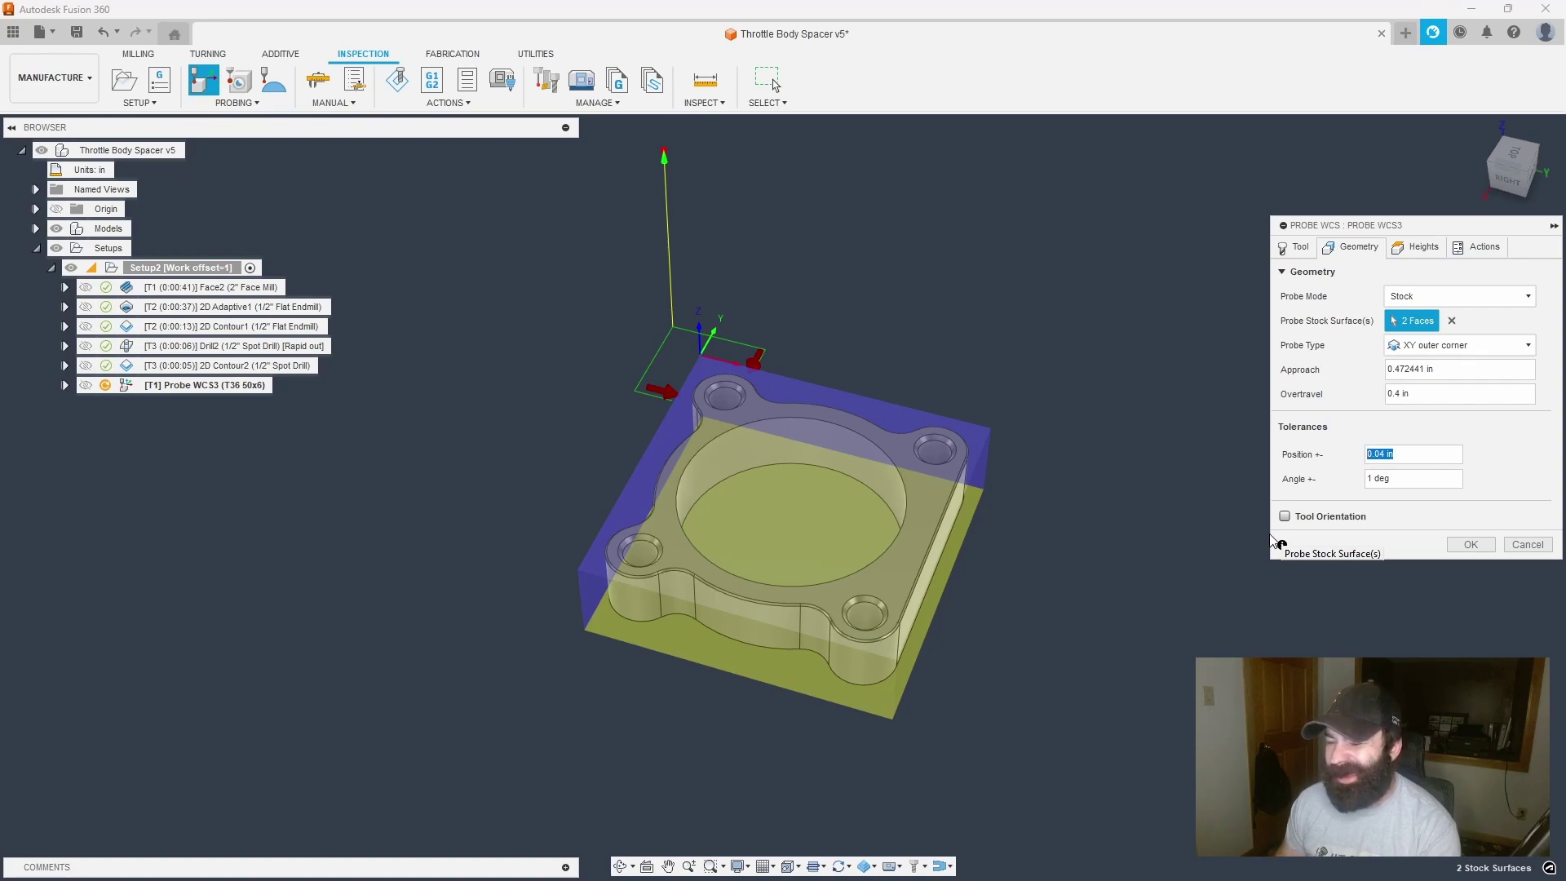
pyautogui.click(1464, 247)
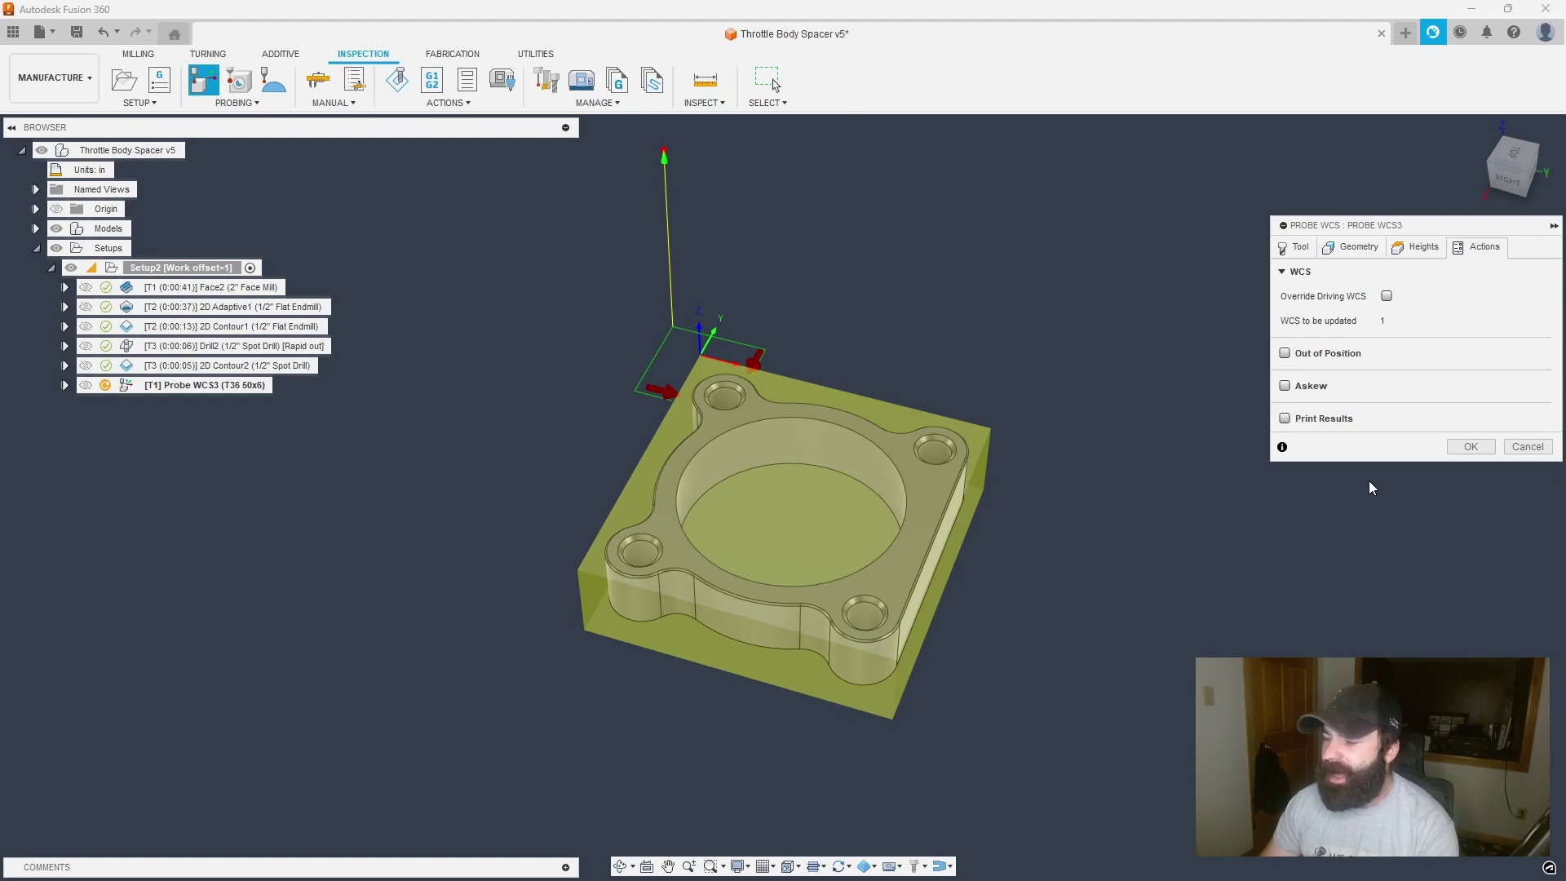
# - Finish Probe WCS3 and drag it to the top of Setup2, ahead of Face2
pyautogui.click(1468, 447)
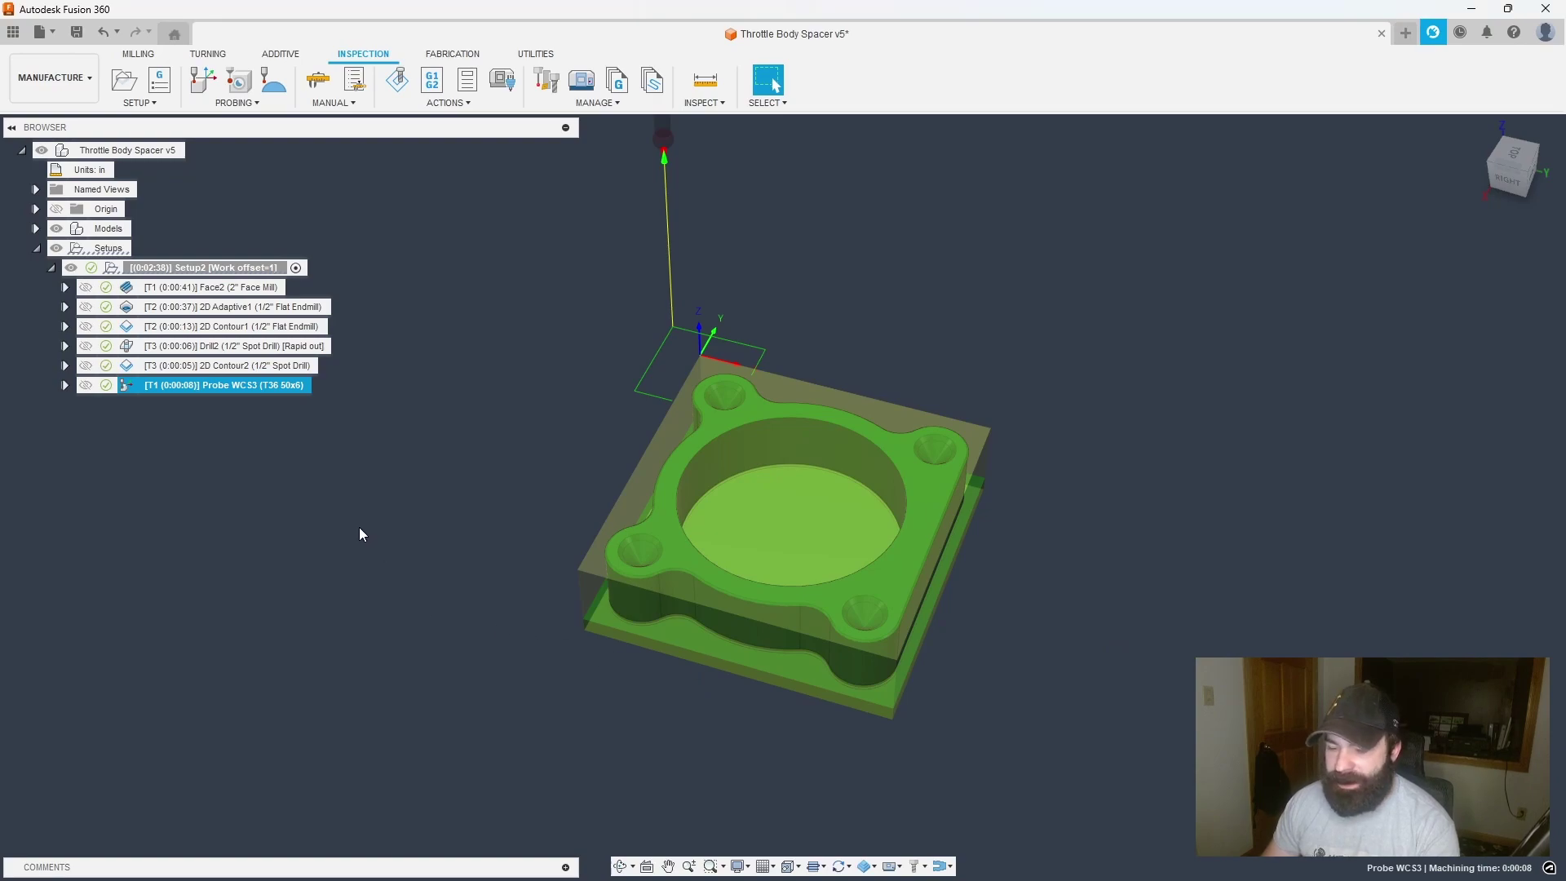
pyautogui.moveTo(141, 387); pyautogui.dragTo(411, 495)
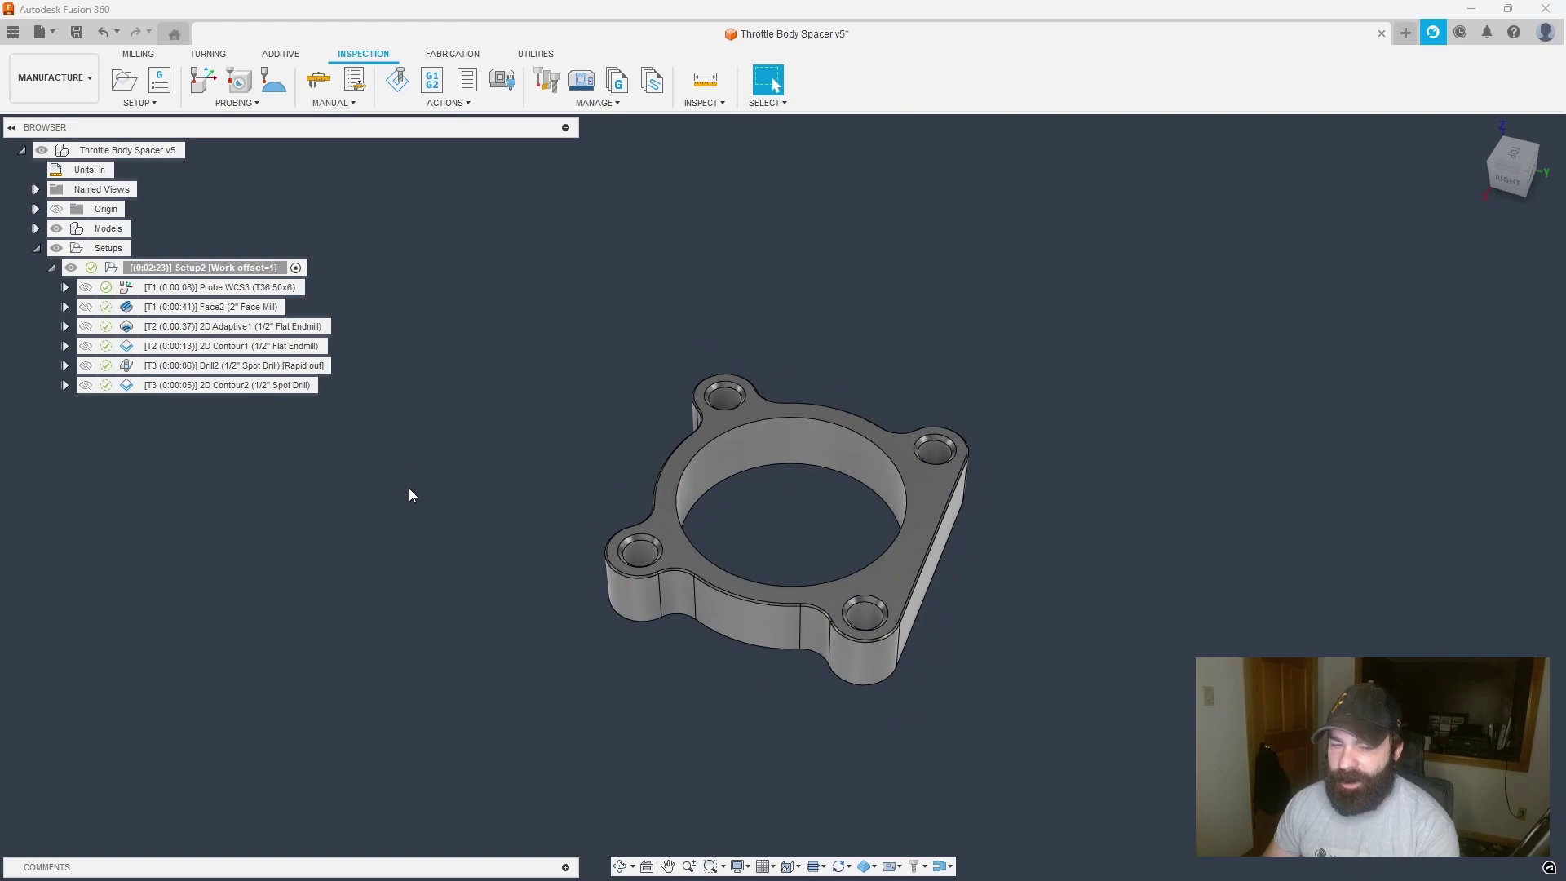
pyautogui.moveTo(203, 385); pyautogui.dragTo(209, 309)
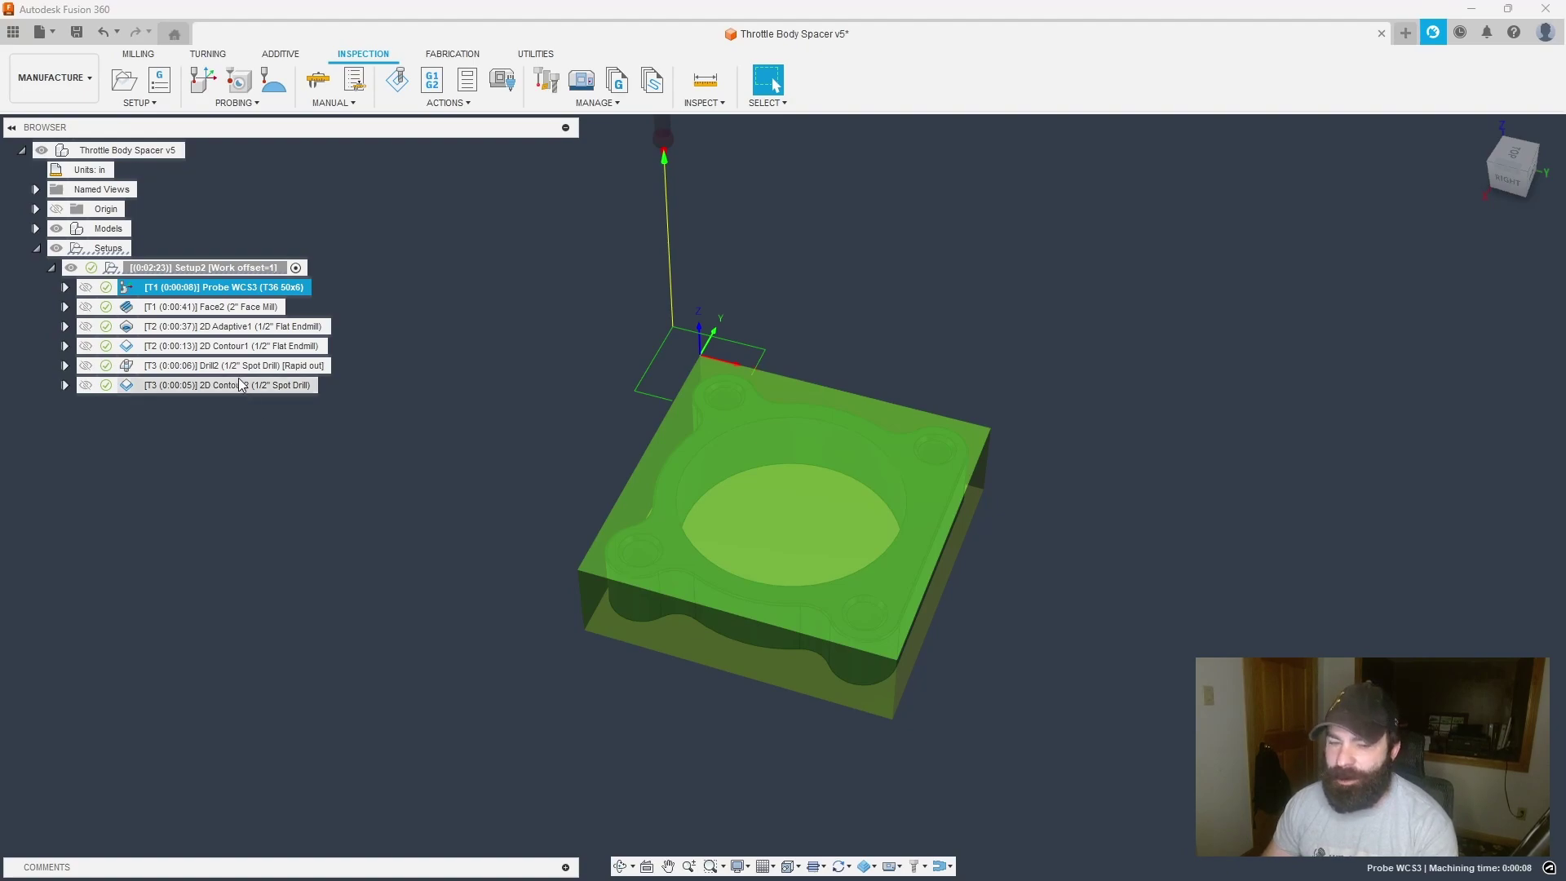
# - Preview the 2D Adaptive1 toolpath, clear it, and orbit the part slightly
pyautogui.click(245, 326)
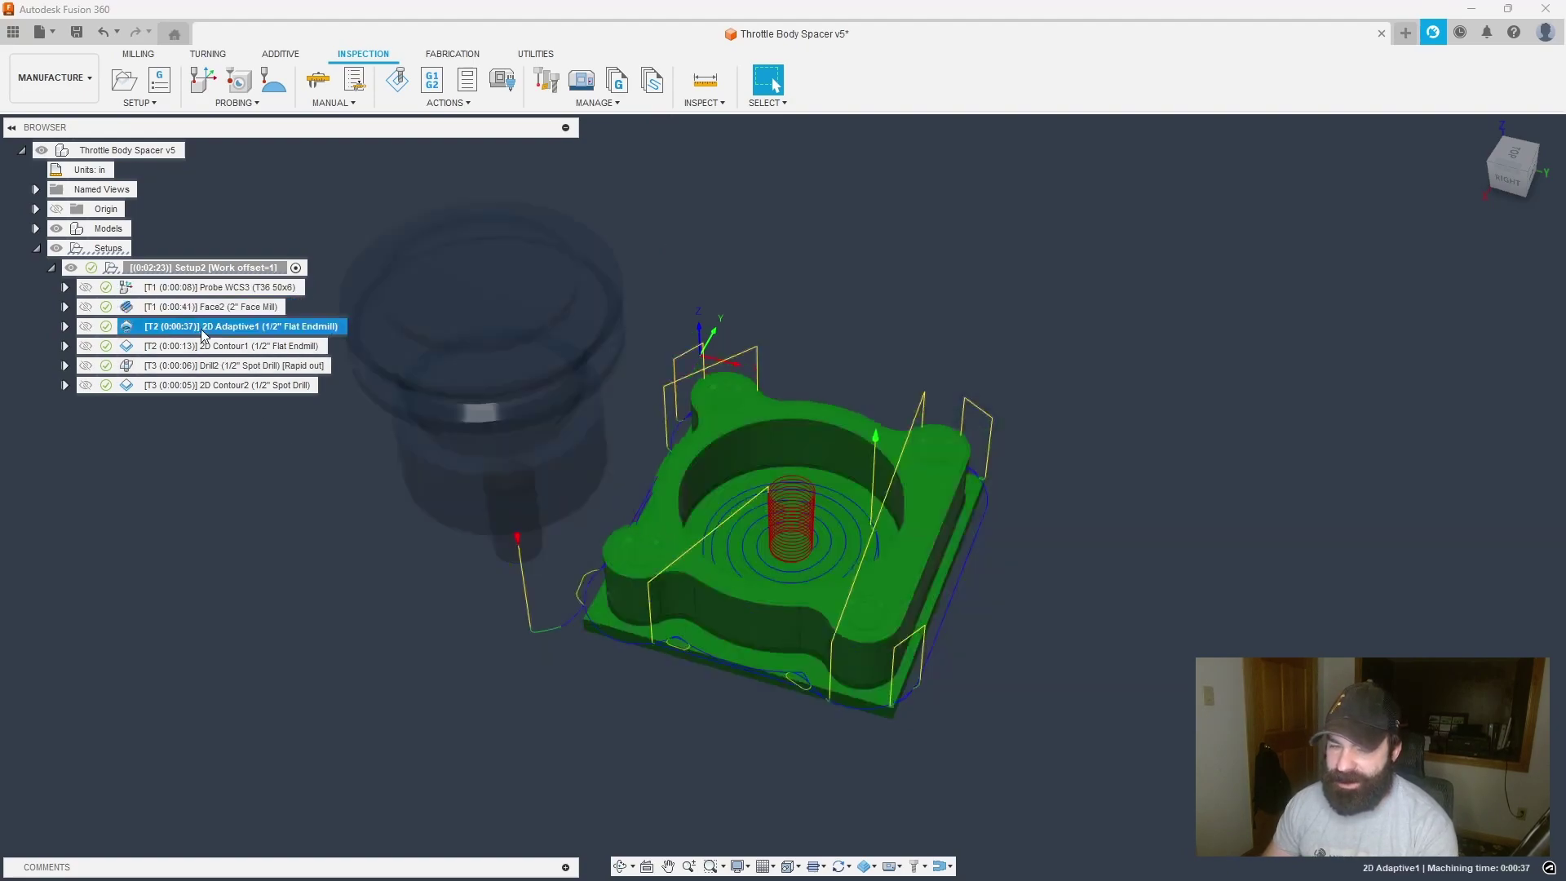
pyautogui.click(273, 467)
pyautogui.keyDown('shift'); pyautogui.moveTo(447, 536); pyautogui.dragTo(522, 517, button='middle'); pyautogui.keyUp('shift')
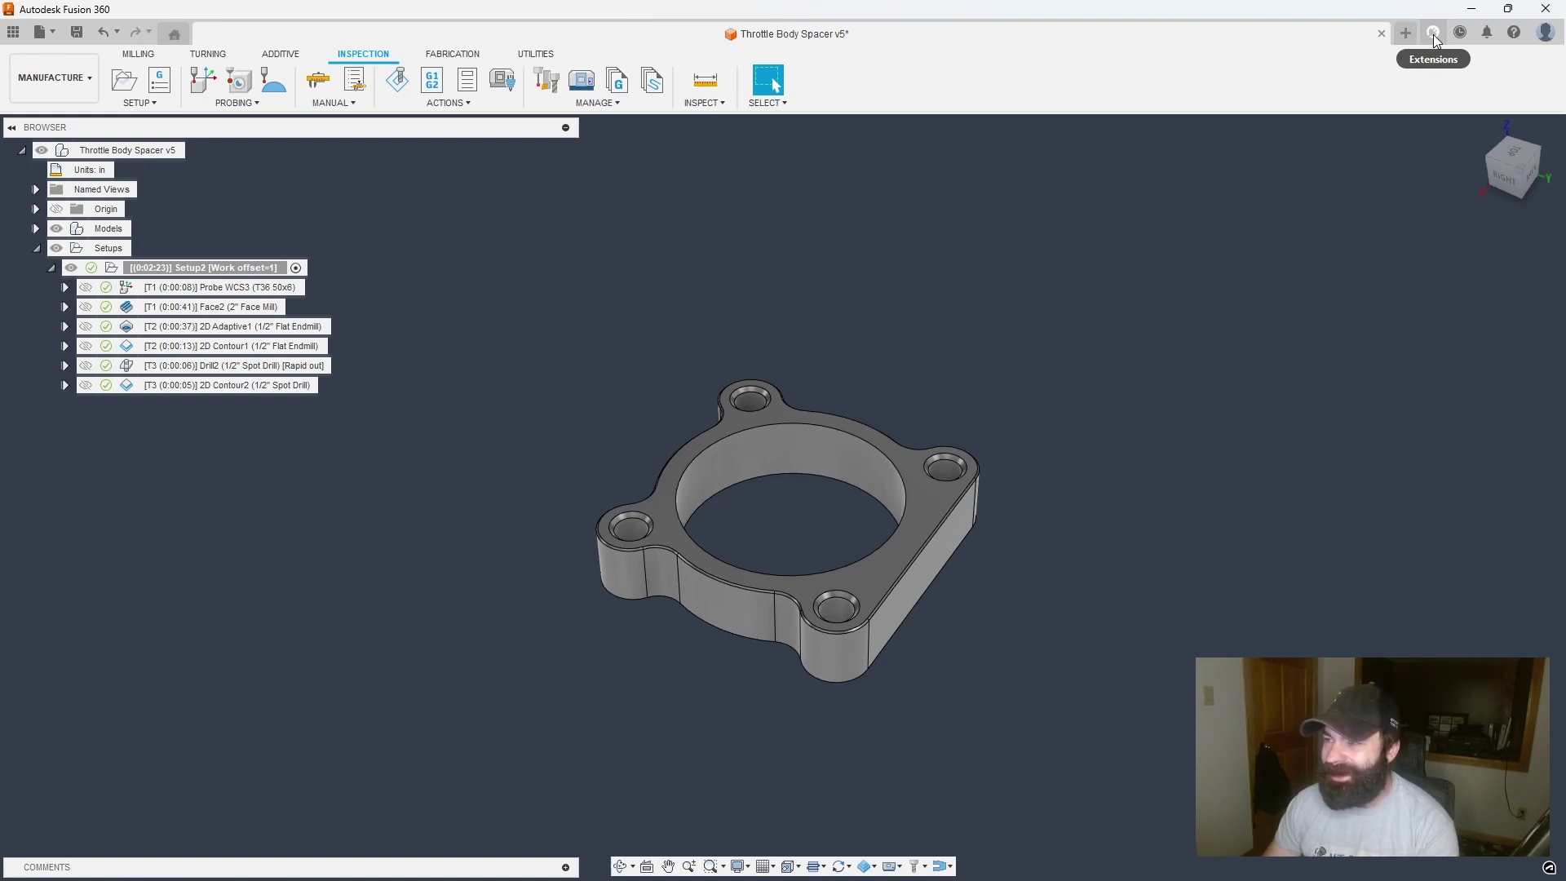
# - Start a Probe Geometry operation and select the bore's inner face
pyautogui.click(1433, 35)
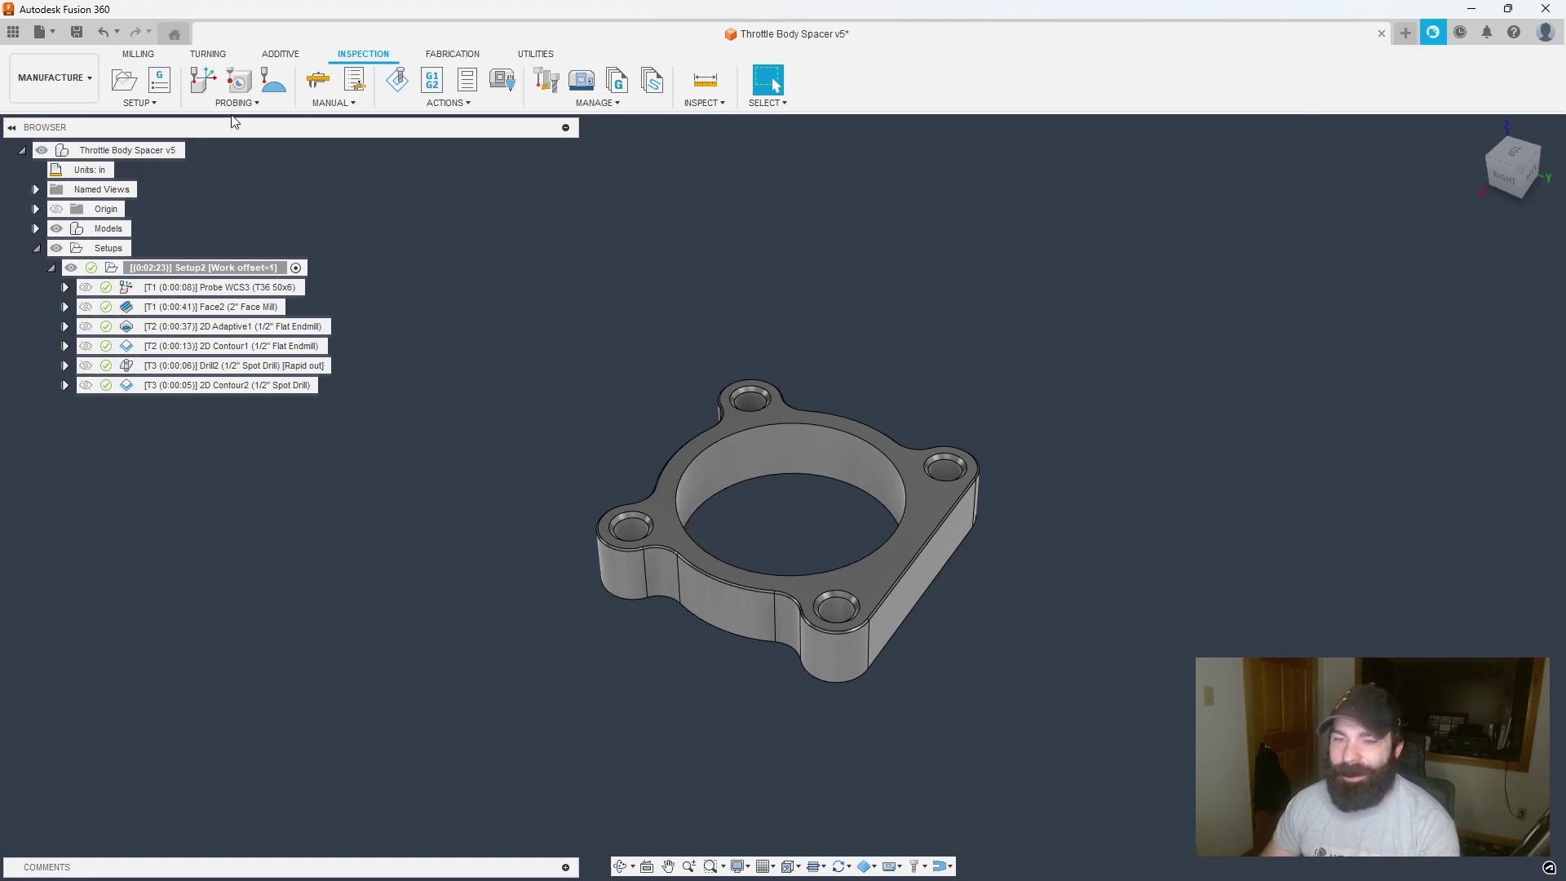
pyautogui.click(239, 79)
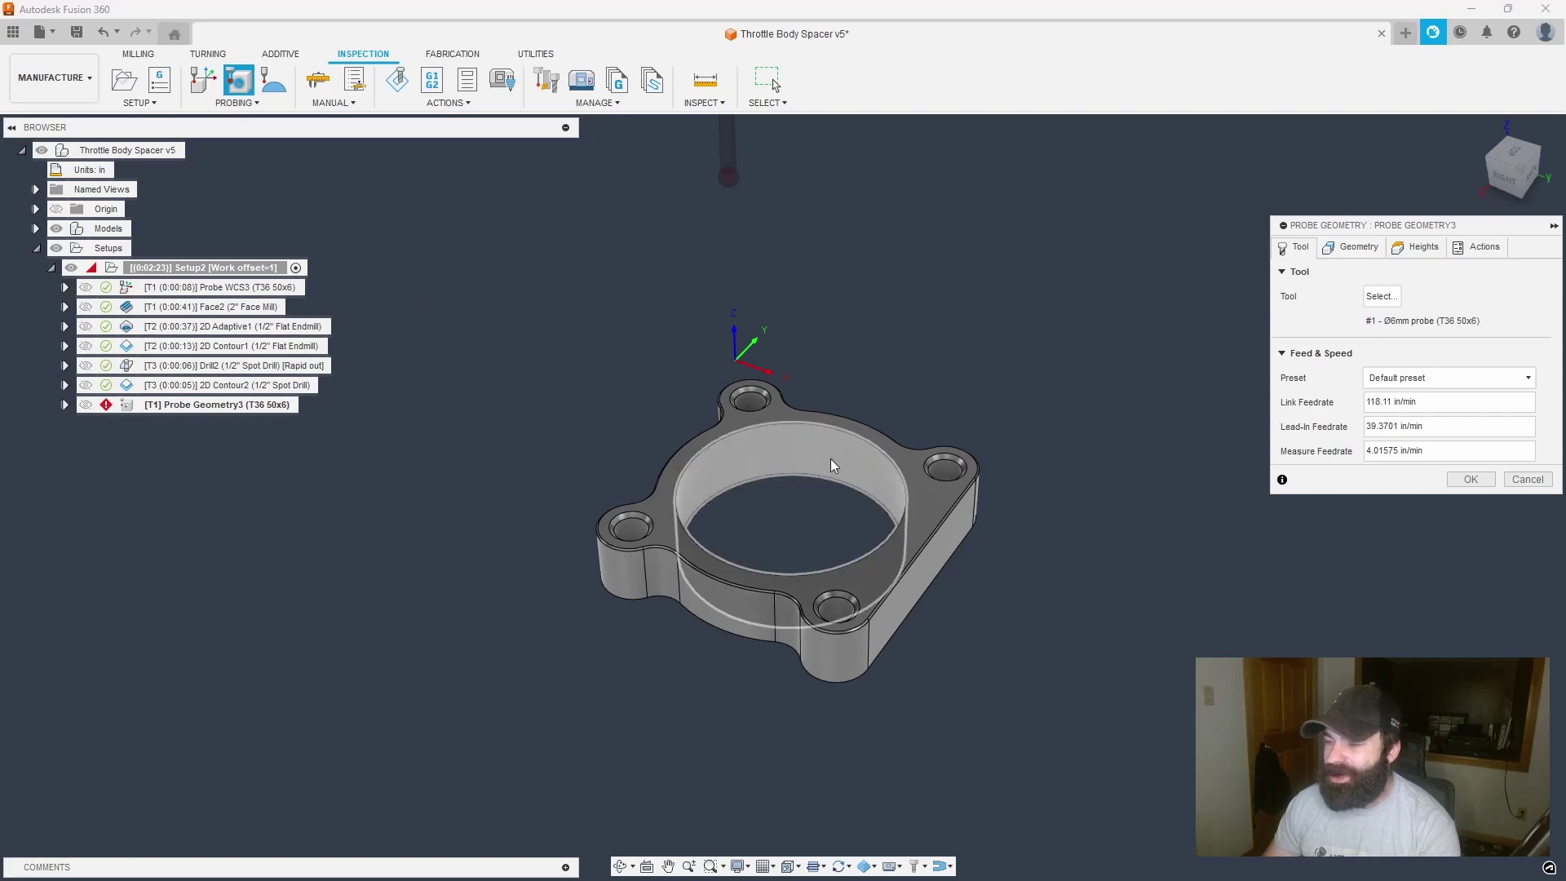
pyautogui.click(1354, 247)
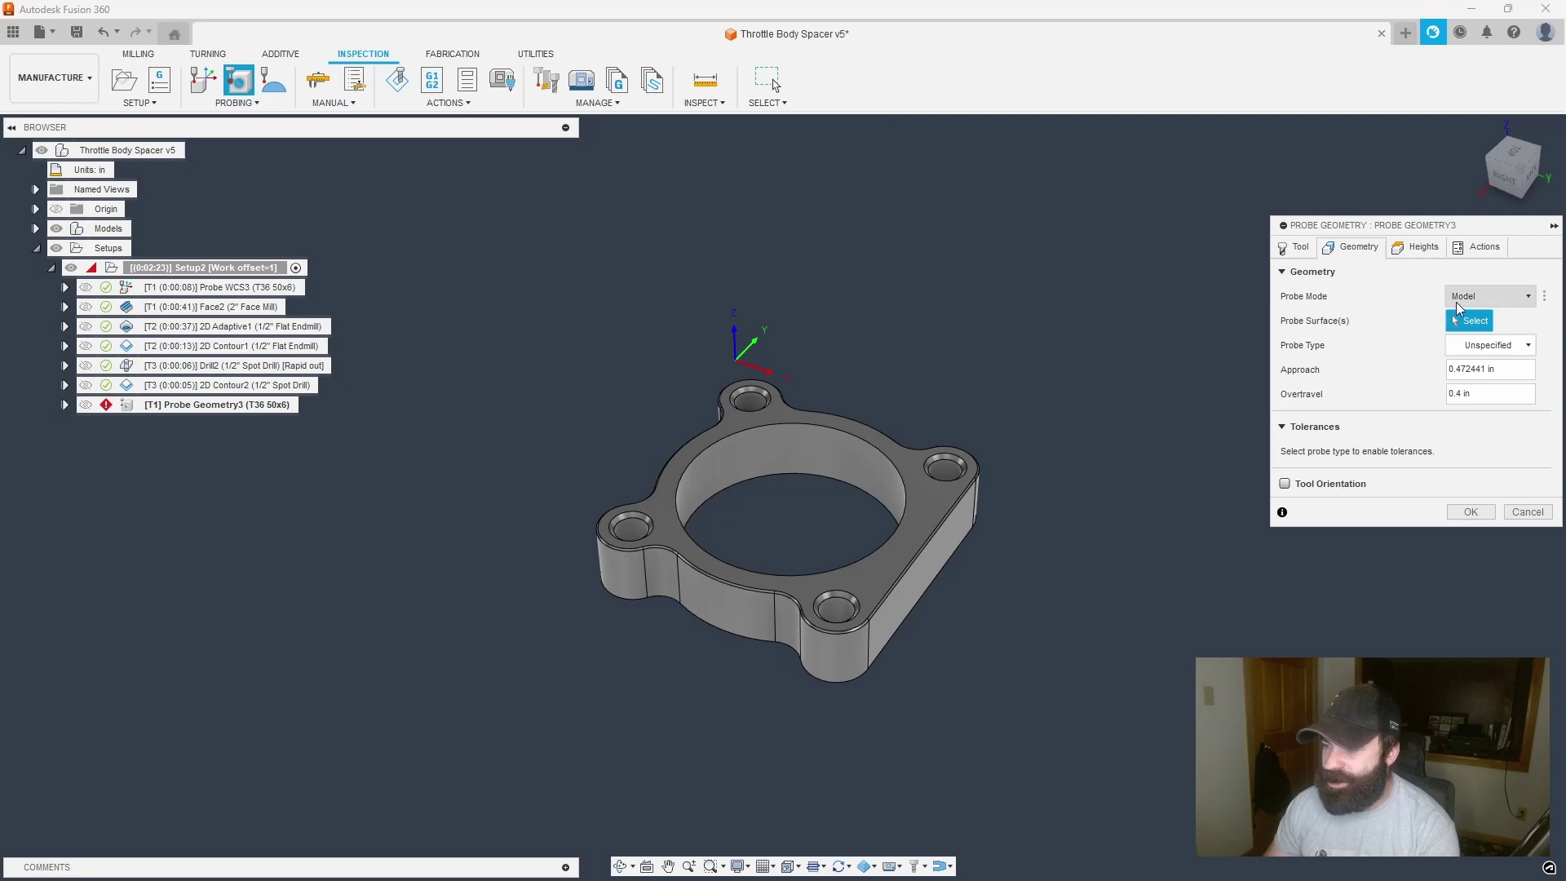
pyautogui.scroll(2, 985, 495)
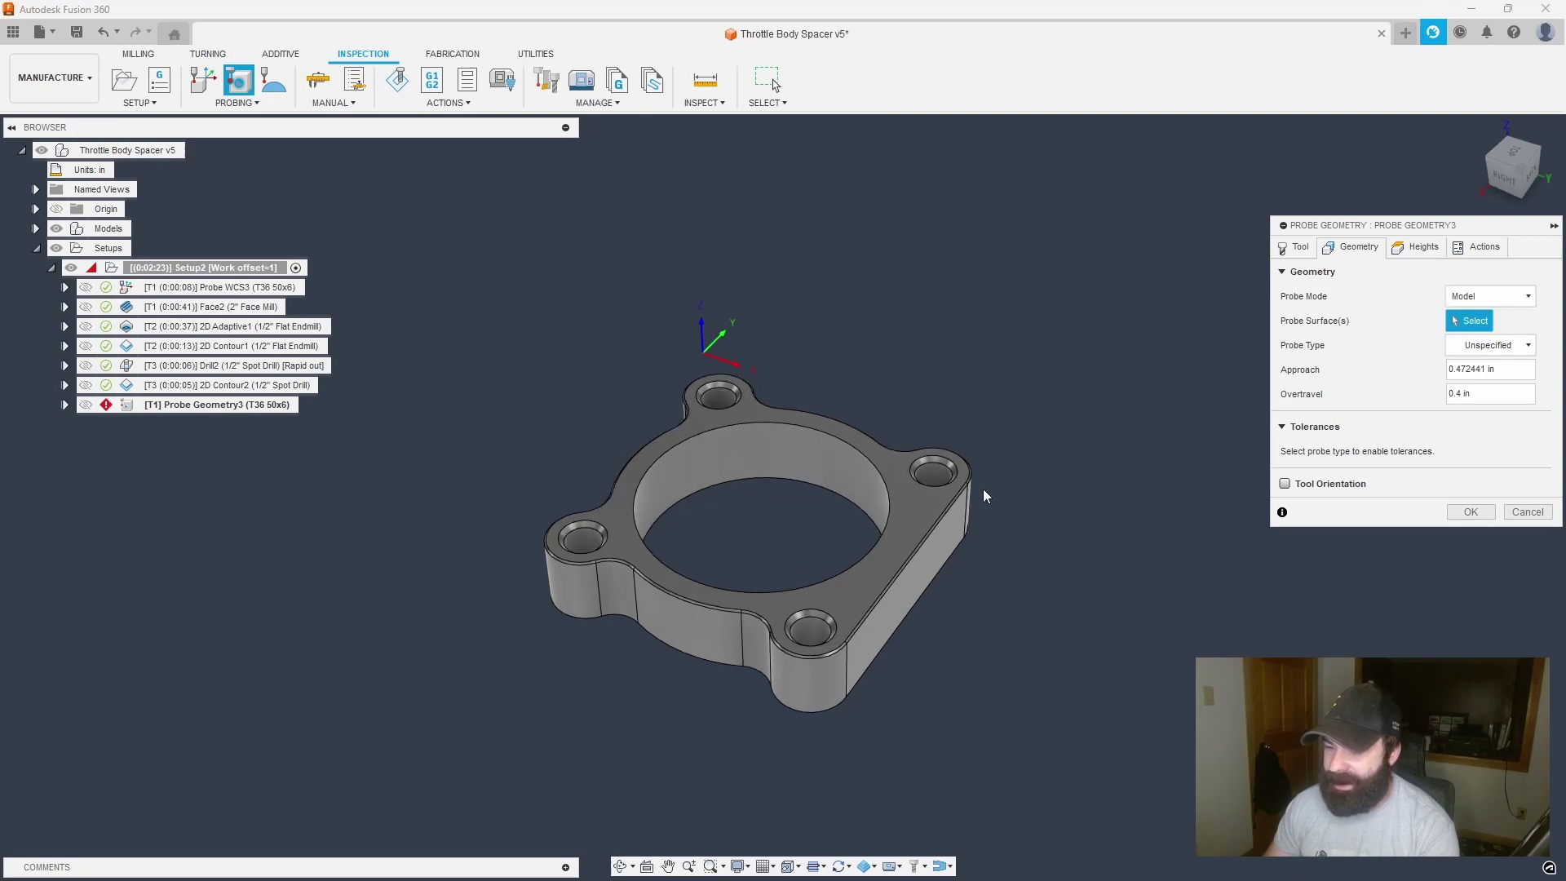
pyautogui.click(741, 448)
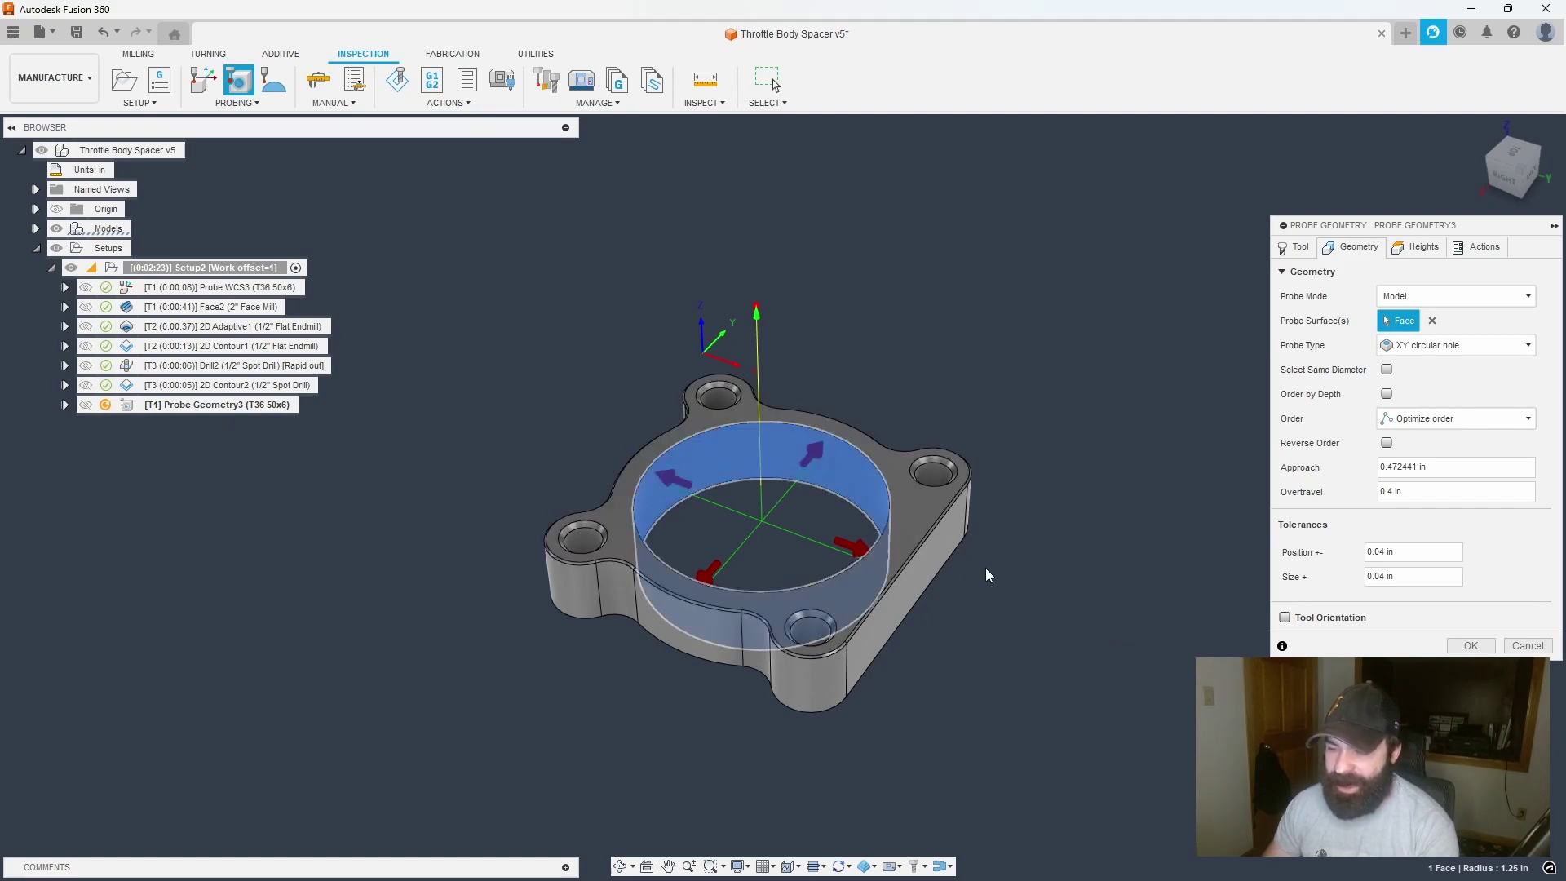
# - Try the XY circular partial hole probe type and reposition its probe points on the bore
pyautogui.click(1412, 347)
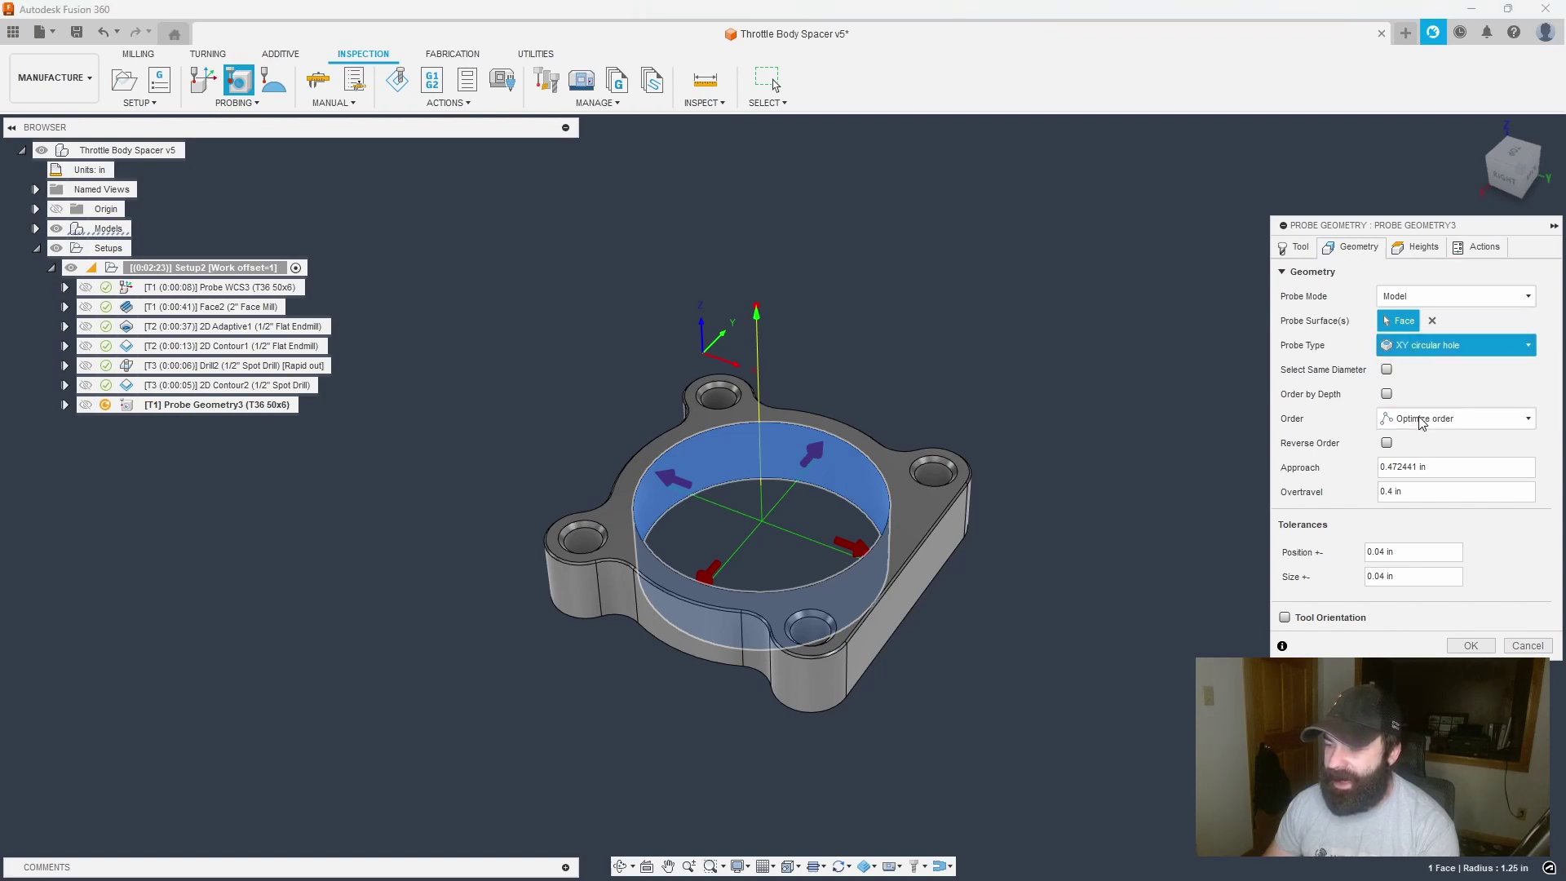
pyautogui.click(1442, 415)
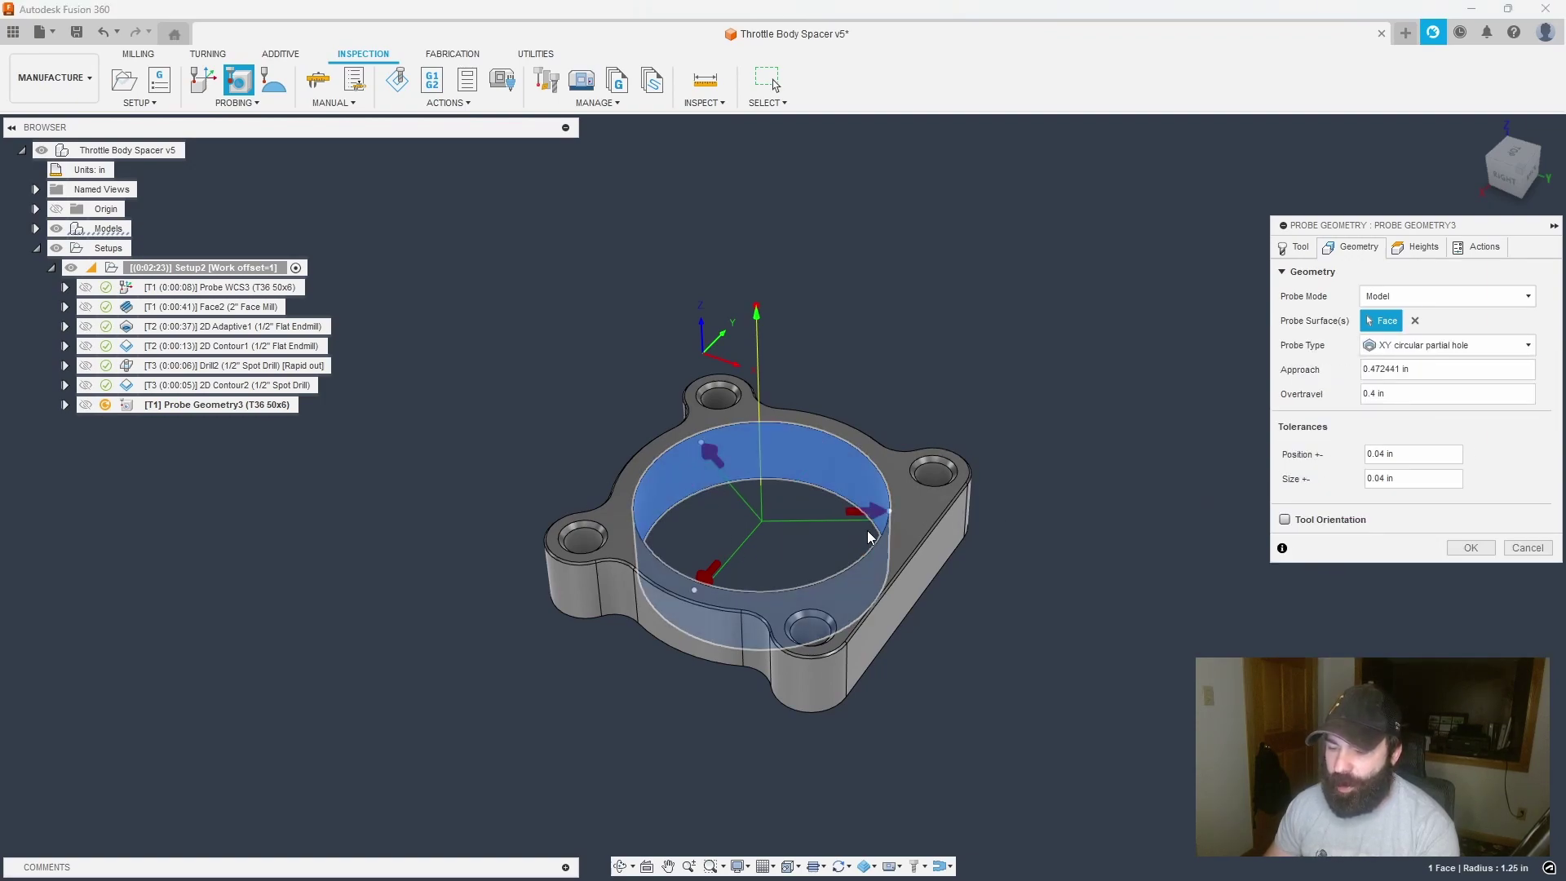
pyautogui.moveTo(884, 506); pyautogui.dragTo(835, 481)
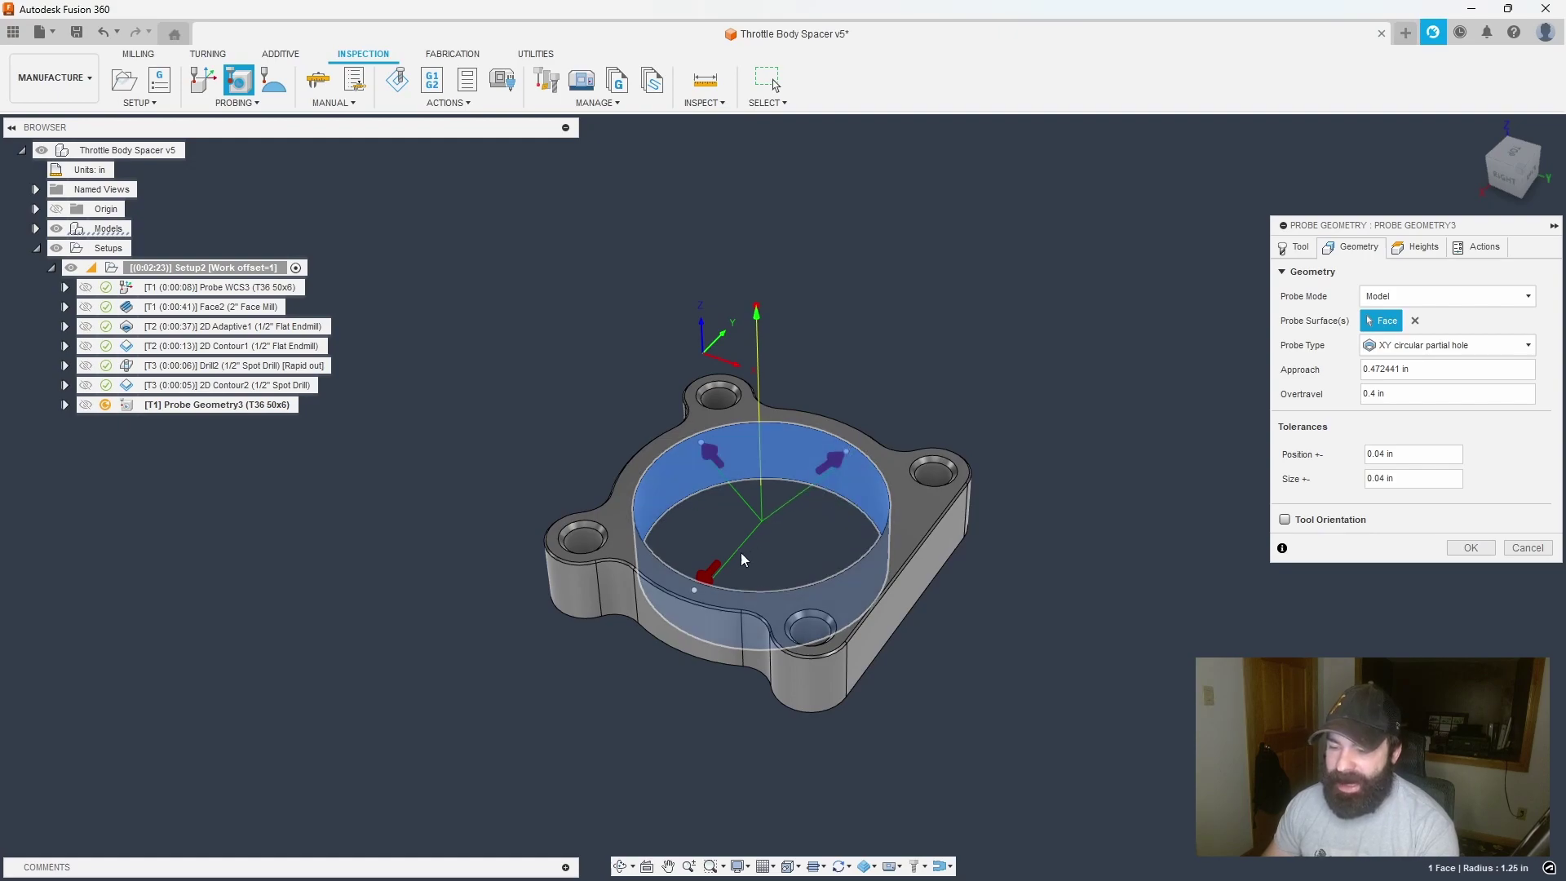
pyautogui.moveTo(694, 589); pyautogui.dragTo(807, 593)
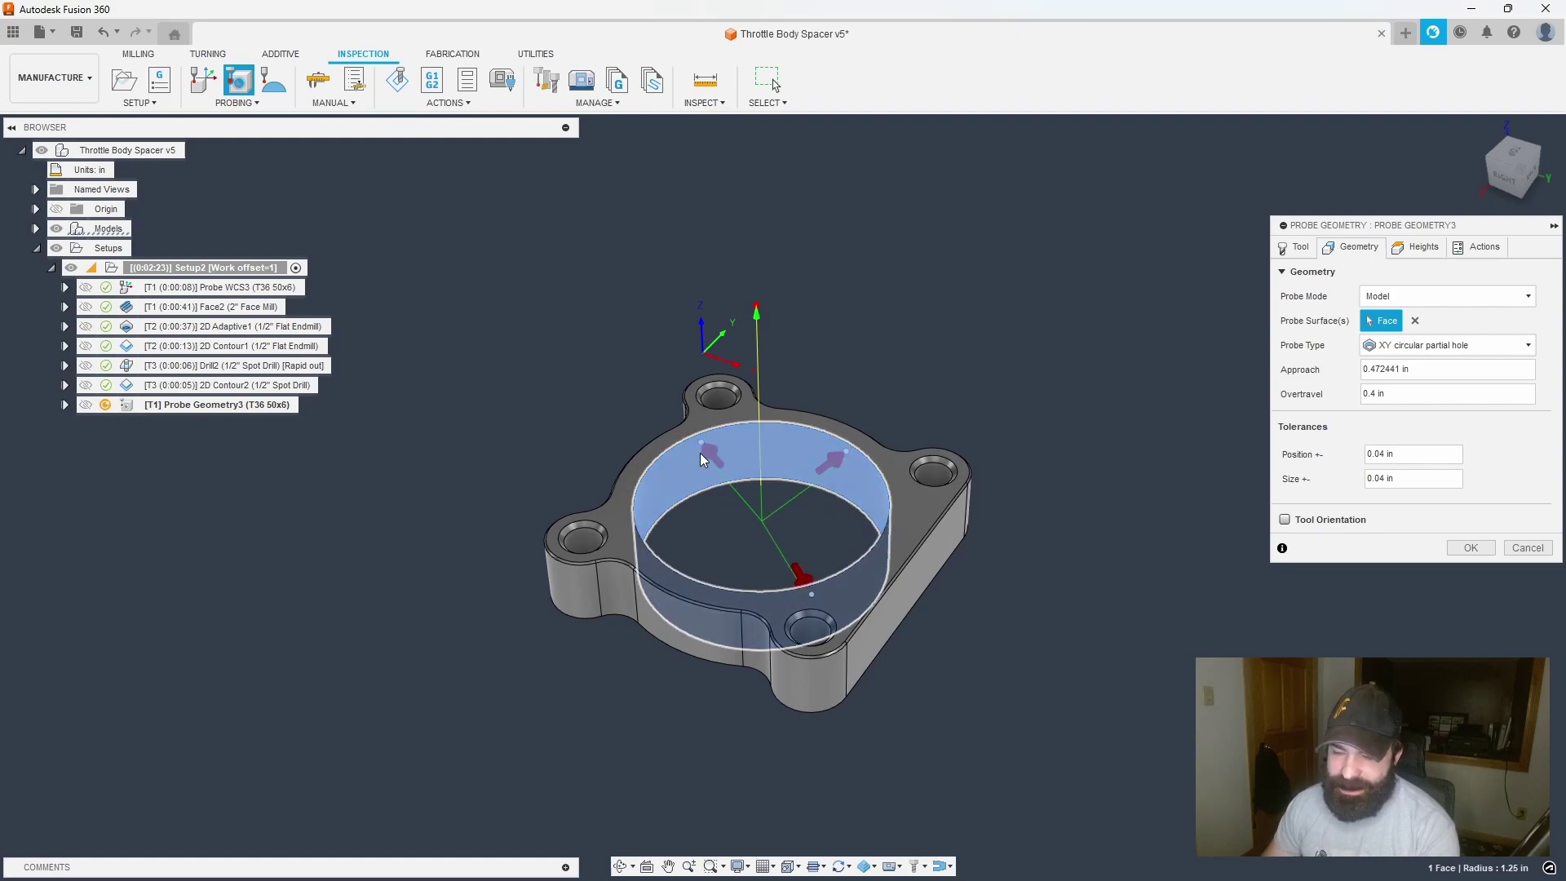
pyautogui.moveTo(699, 453); pyautogui.dragTo(662, 506)
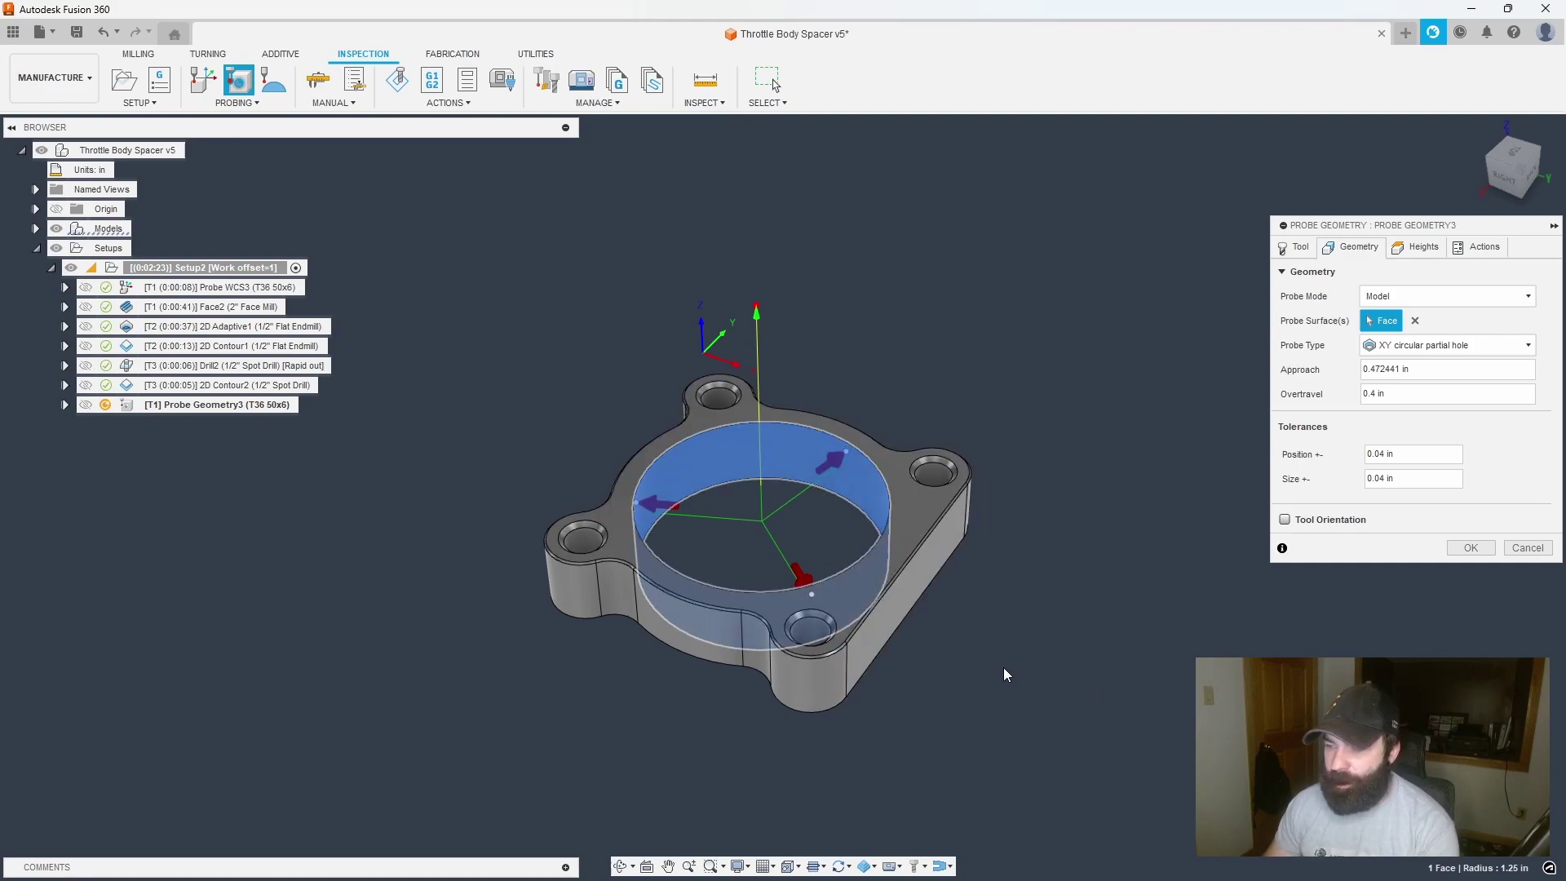
# - Try the partial hole with island and hole with island types, settling on XY circular hole
pyautogui.click(1419, 345)
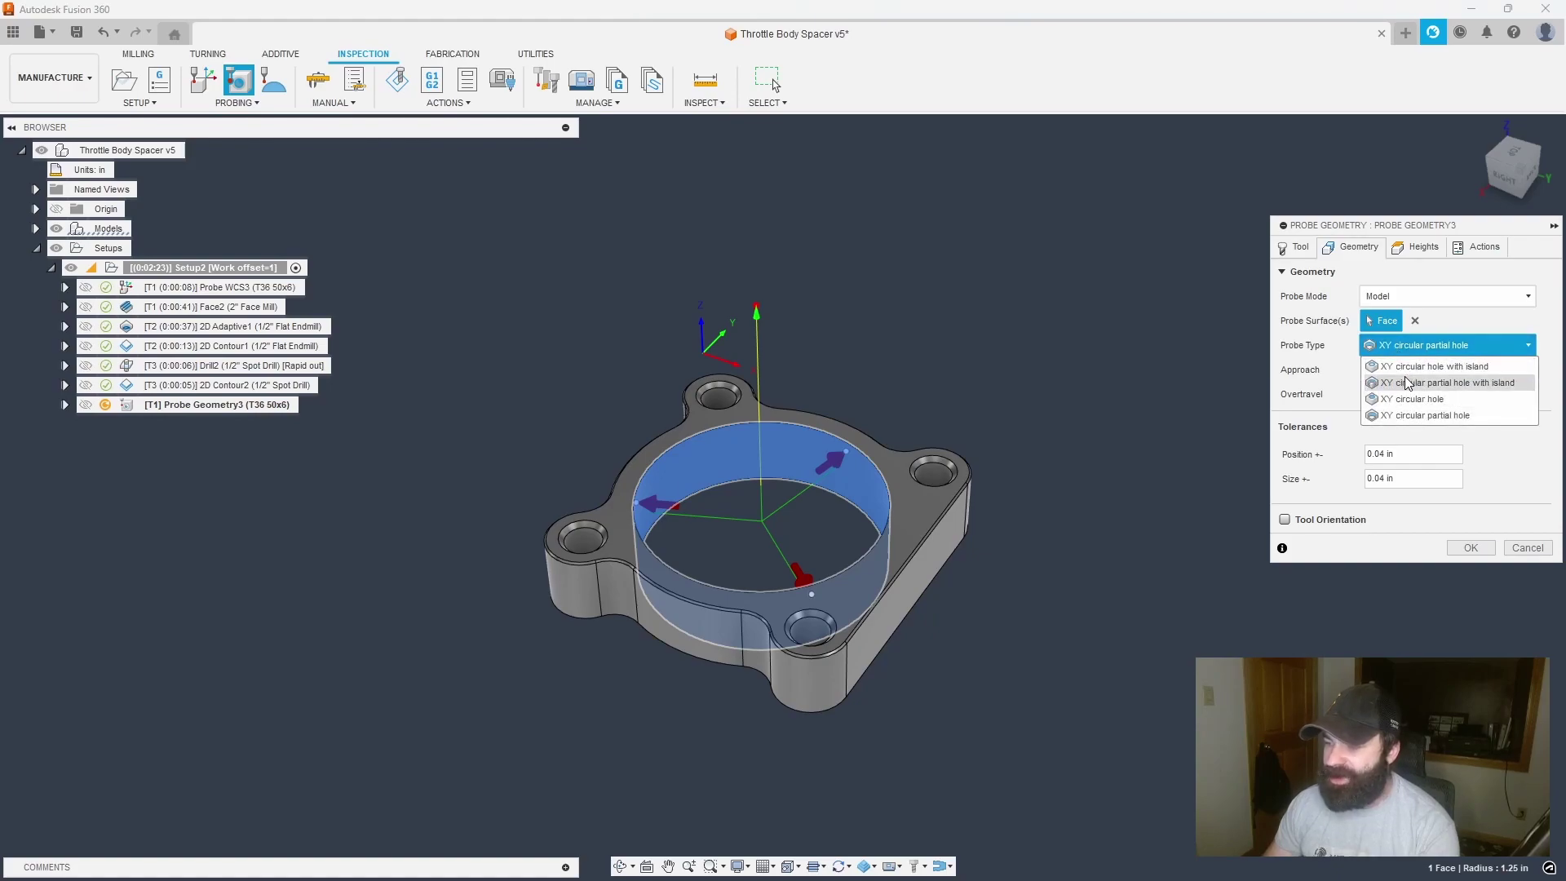
pyautogui.click(1409, 387)
pyautogui.keyDown('shift'); pyautogui.moveTo(1090, 549); pyautogui.dragTo(756, 499, button='middle'); pyautogui.keyUp('shift')
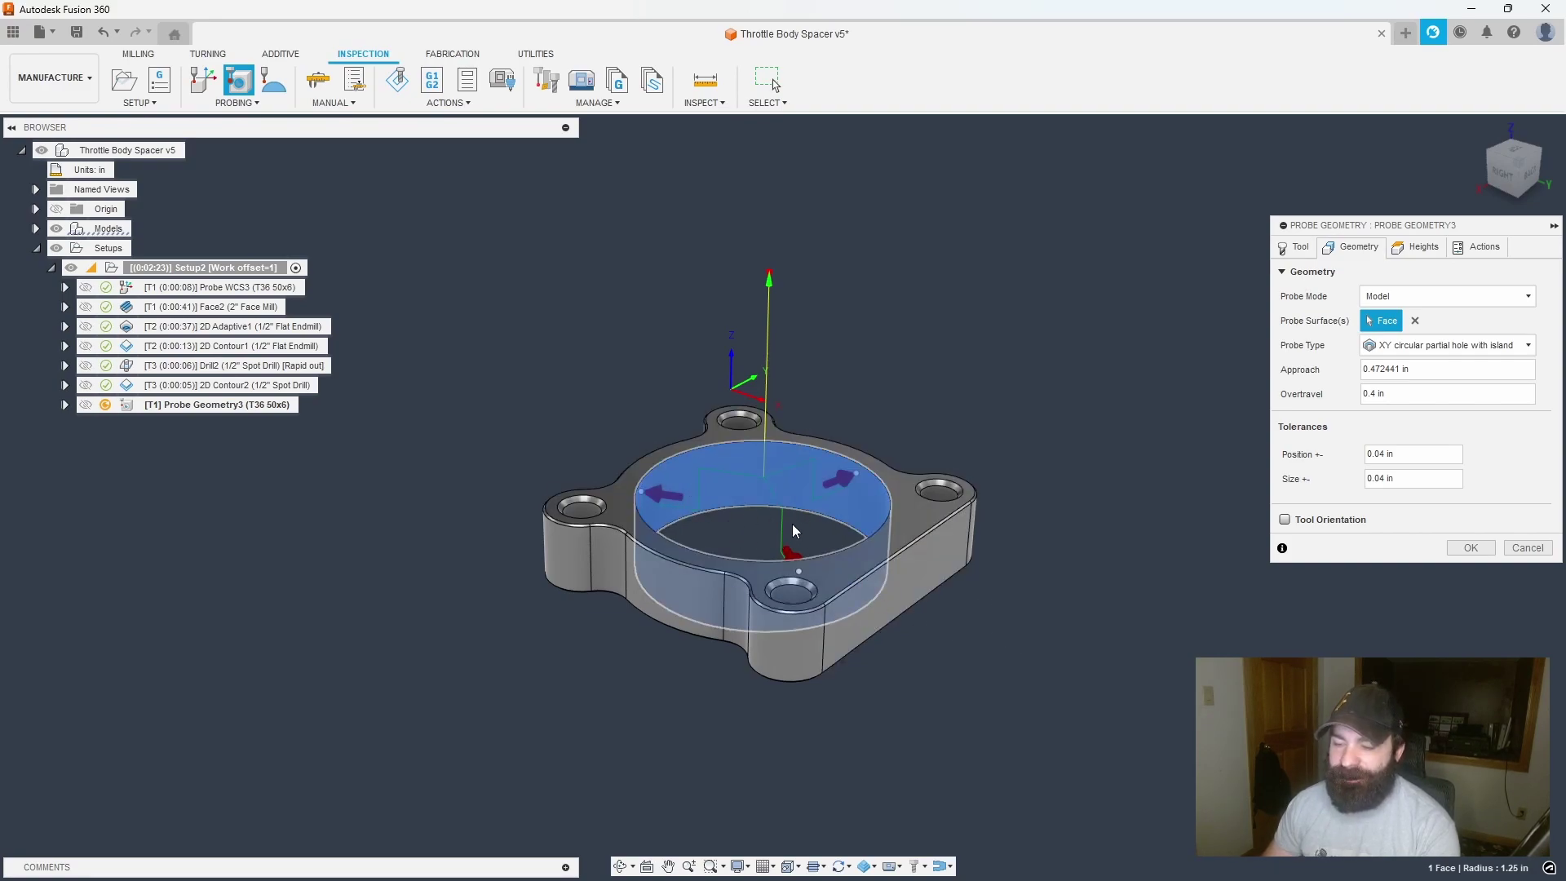
pyautogui.click(1394, 345)
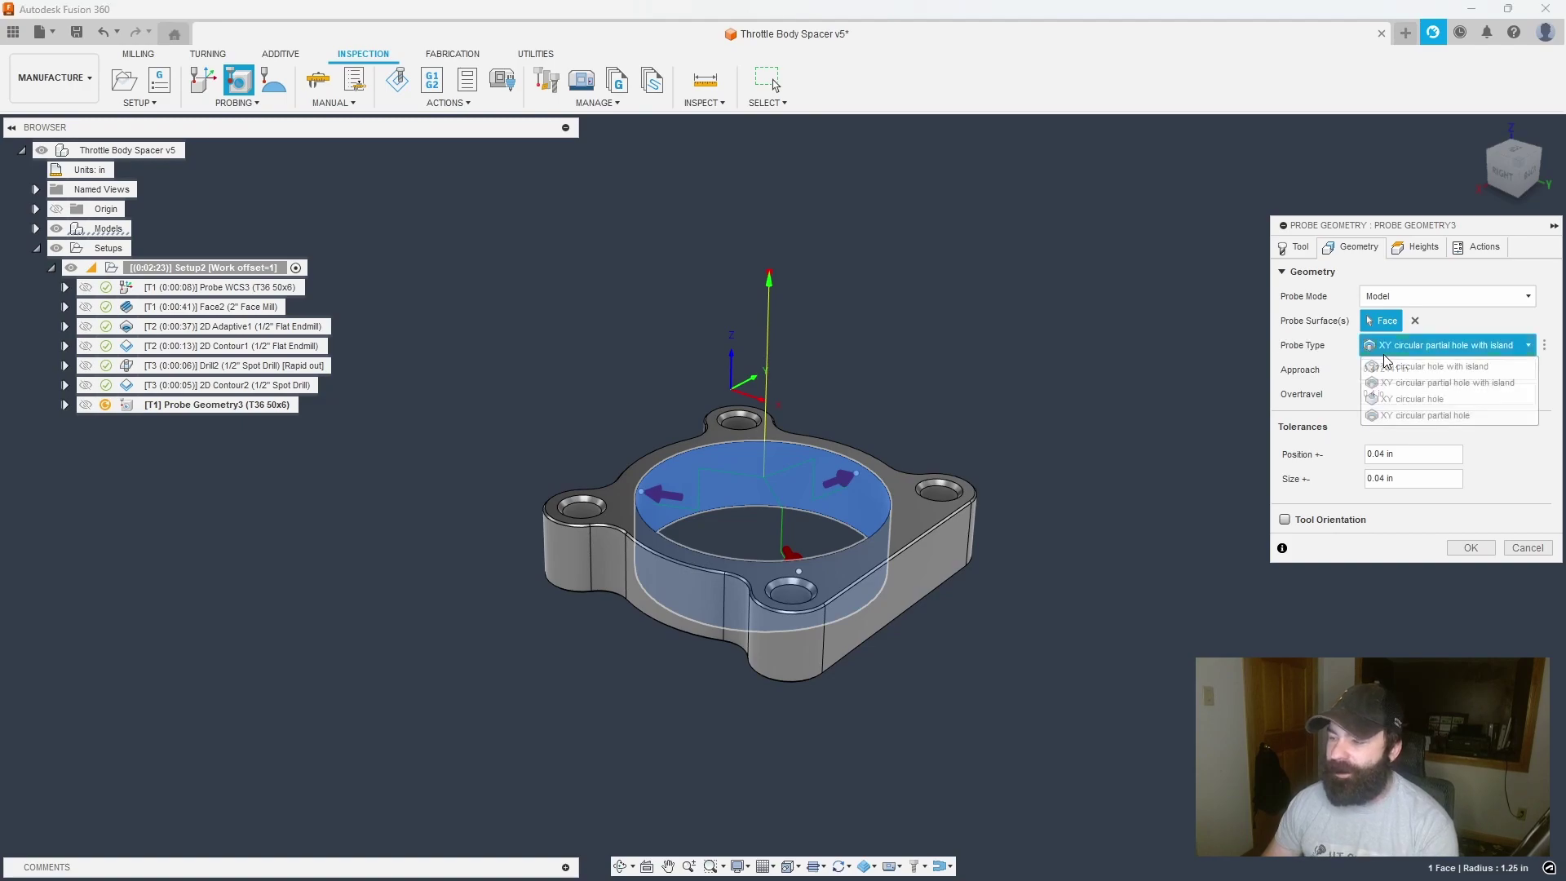
pyautogui.click(1393, 367)
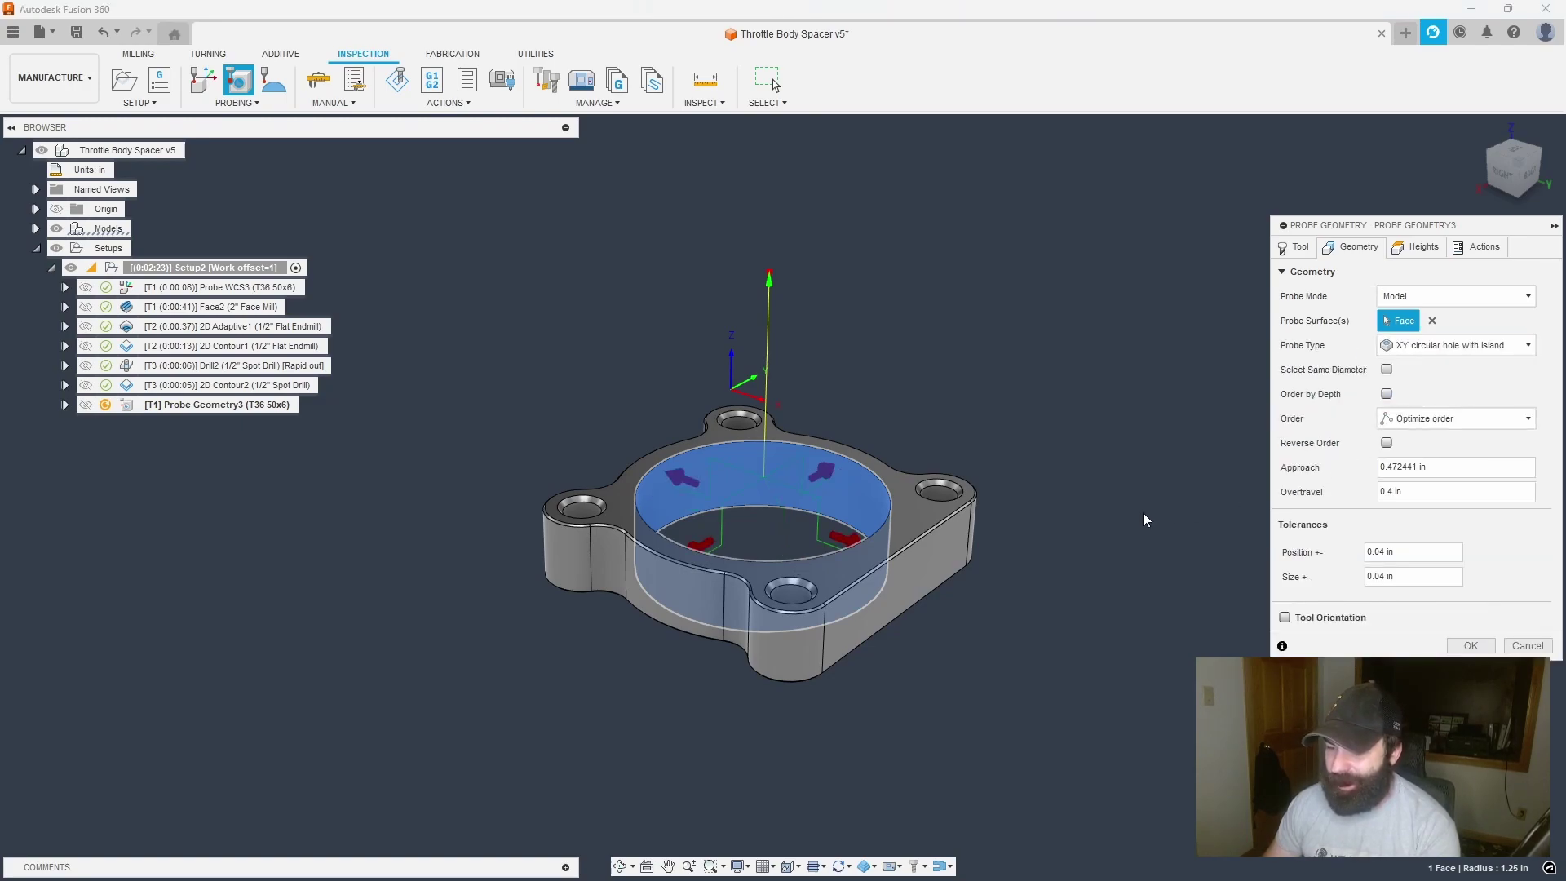
pyautogui.click(1423, 345)
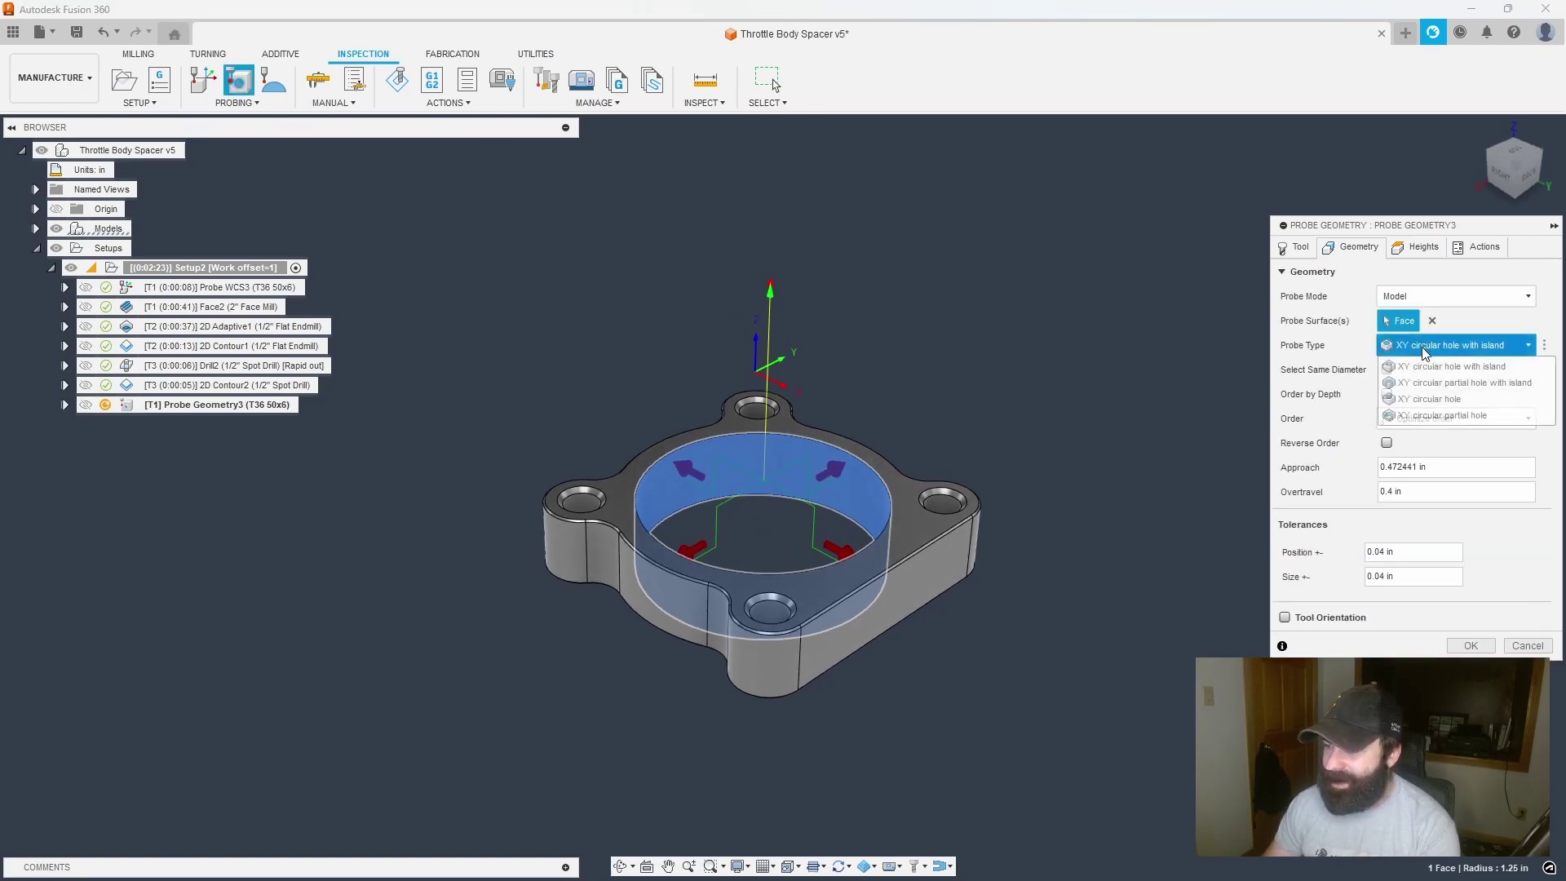
pyautogui.click(1425, 400)
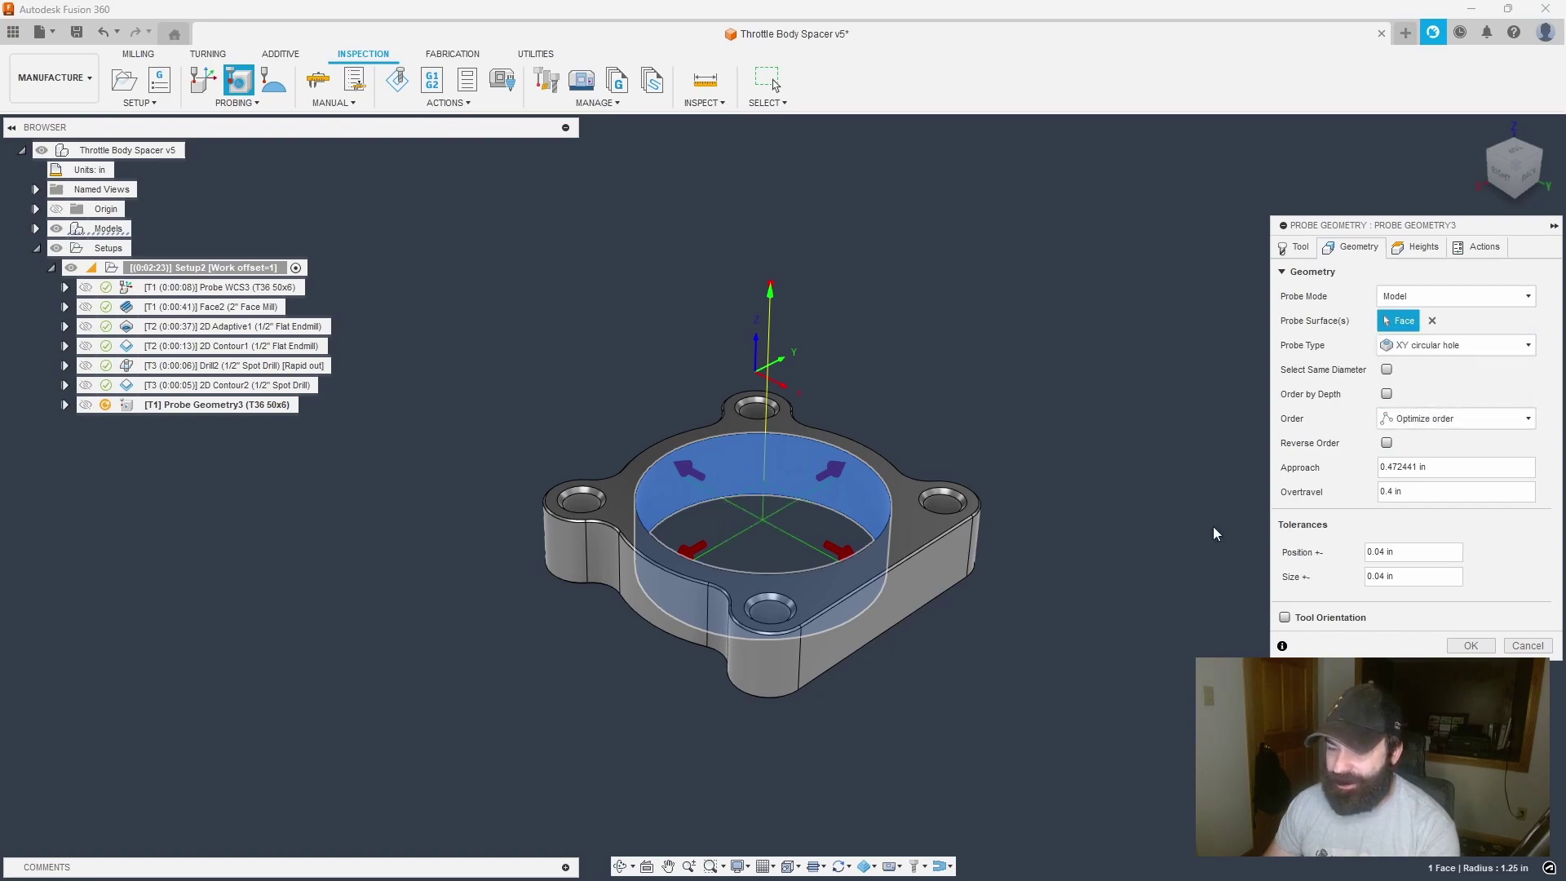
# - Set the Size ± tolerance of Probe Geometry3 to .0005
pyautogui.keyDown('shift'); pyautogui.moveTo(793, 560); pyautogui.dragTo(744, 557, button='middle'); pyautogui.keyUp('shift')
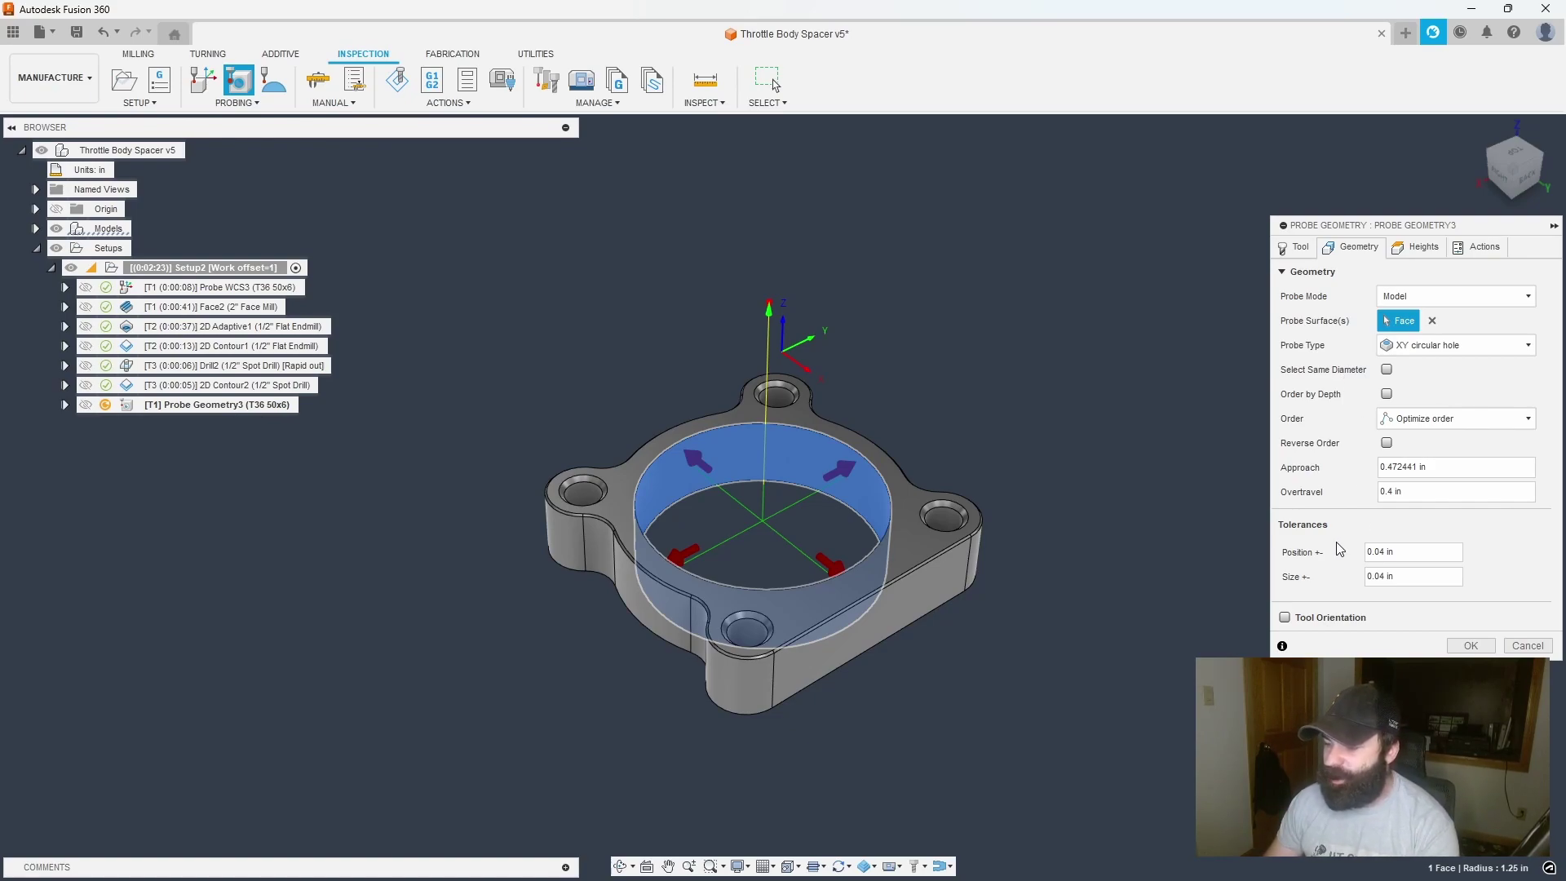
pyautogui.moveTo(1419, 573); pyautogui.dragTo(1361, 575)
pyautogui.write('.0005')
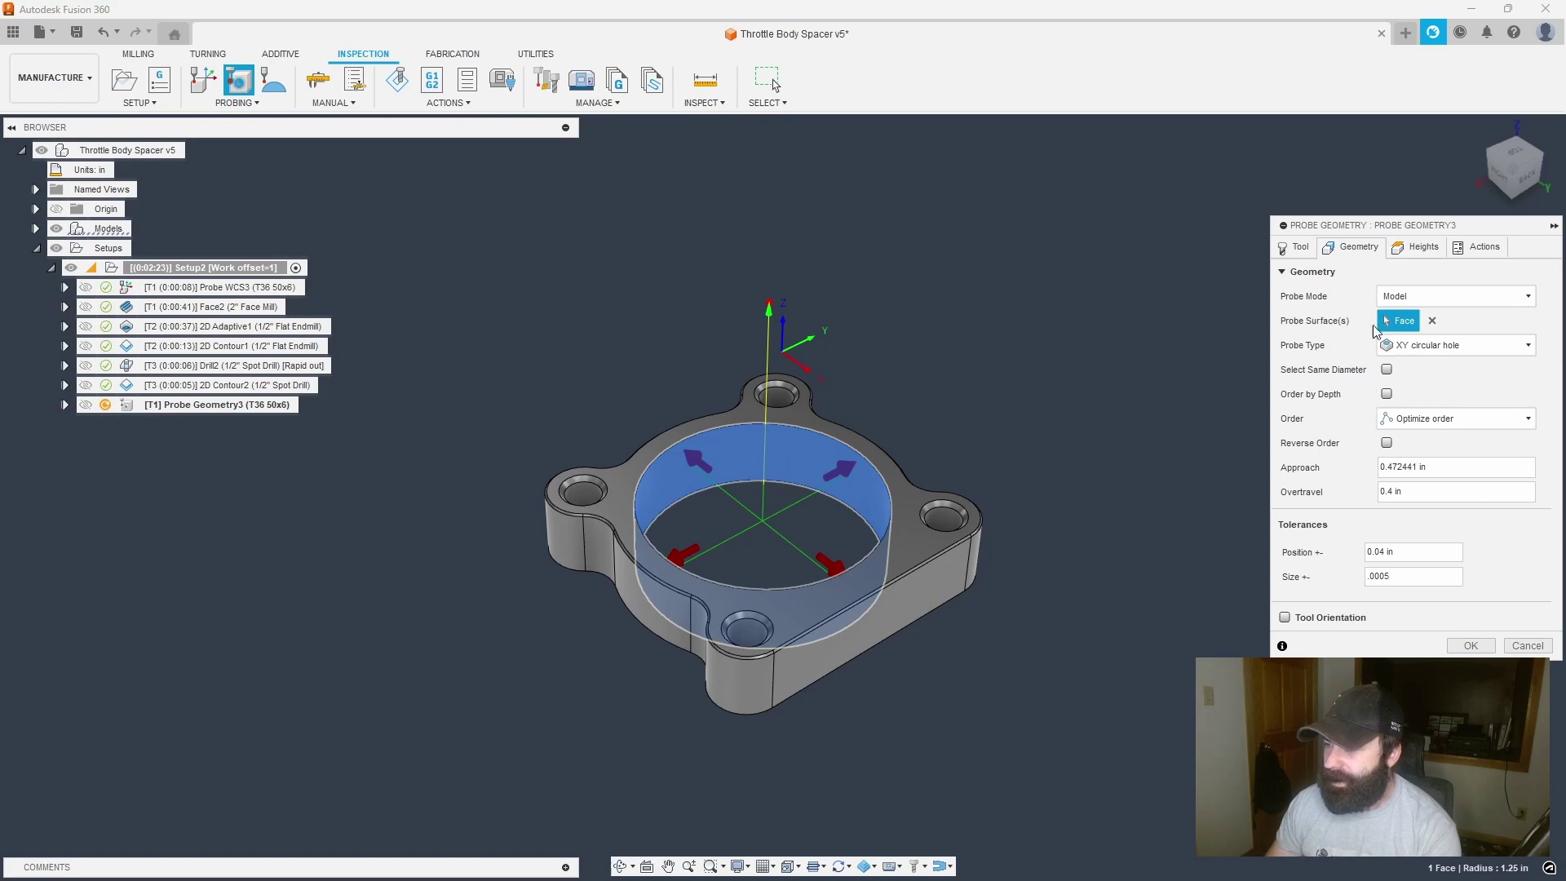
# - On the Heights tab, drag the Bottom Height plane deeper into the bore to a -0.51811 in offset
pyautogui.click(1419, 246)
pyautogui.keyDown('shift'); pyautogui.moveTo(1079, 467); pyautogui.dragTo(874, 496, button='middle'); pyautogui.keyUp('shift')
pyautogui.scroll(3, 820, 507)
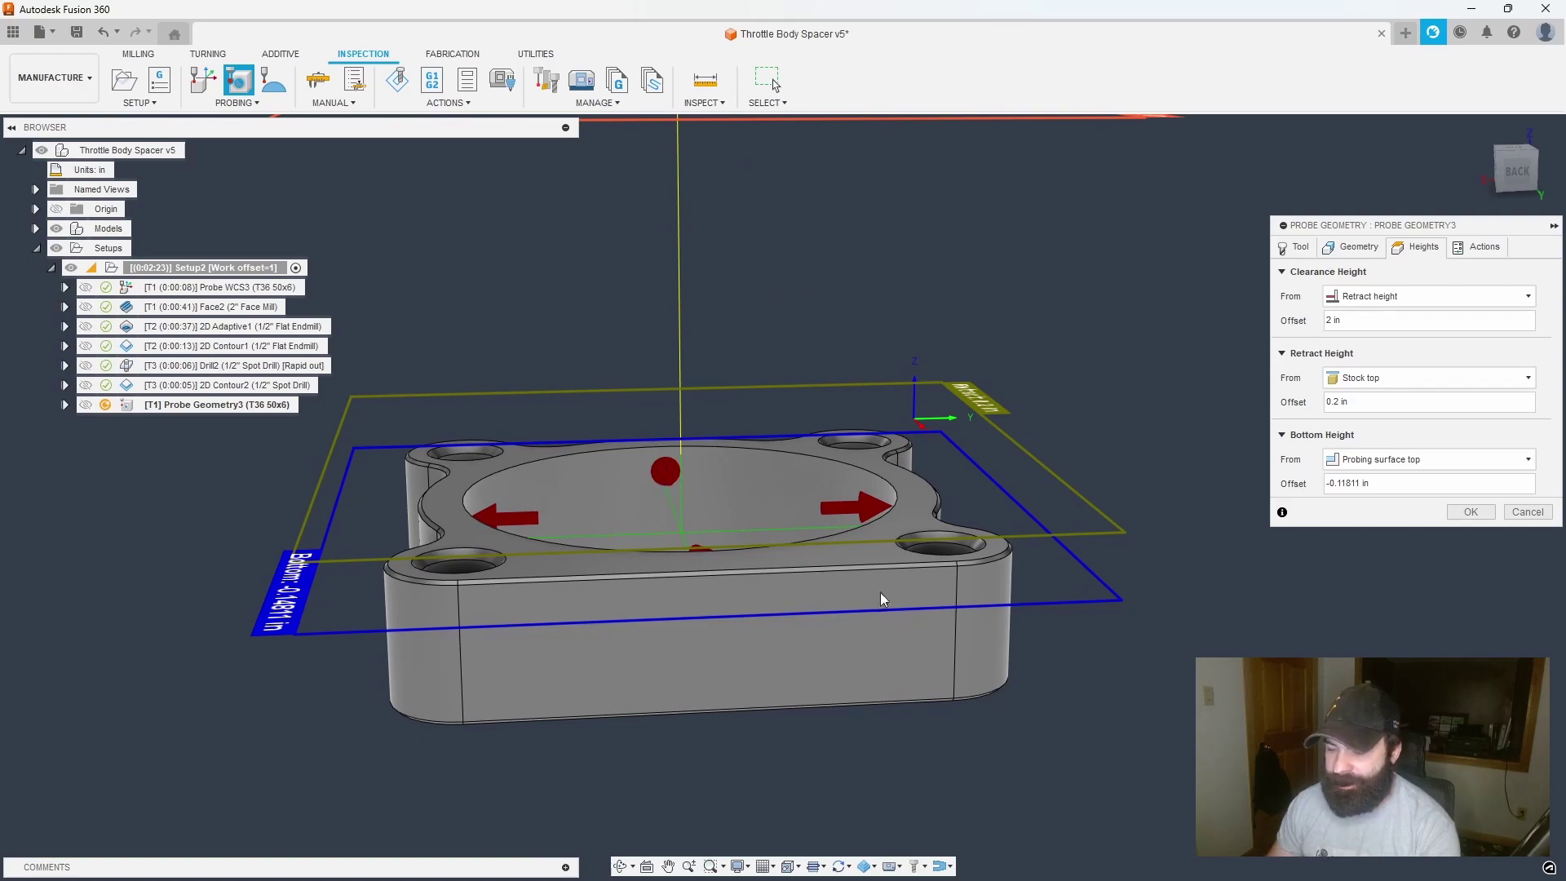
pyautogui.moveTo(1070, 605); pyautogui.dragTo(1072, 677)
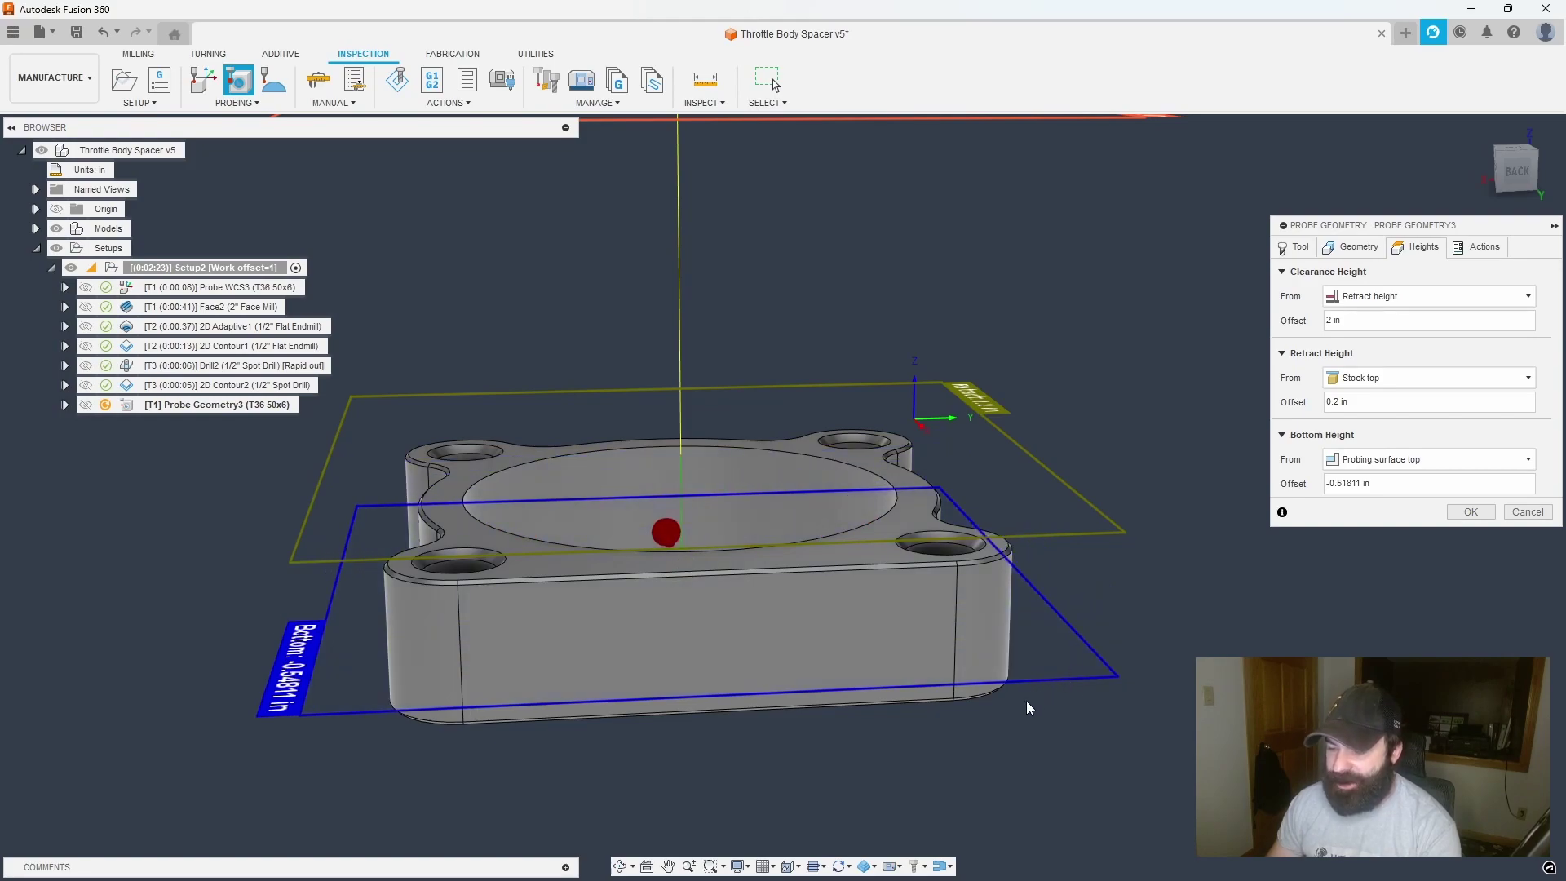
pyautogui.keyDown('shift'); pyautogui.moveTo(1026, 706); pyautogui.dragTo(696, 497, button='middle'); pyautogui.keyUp('shift')
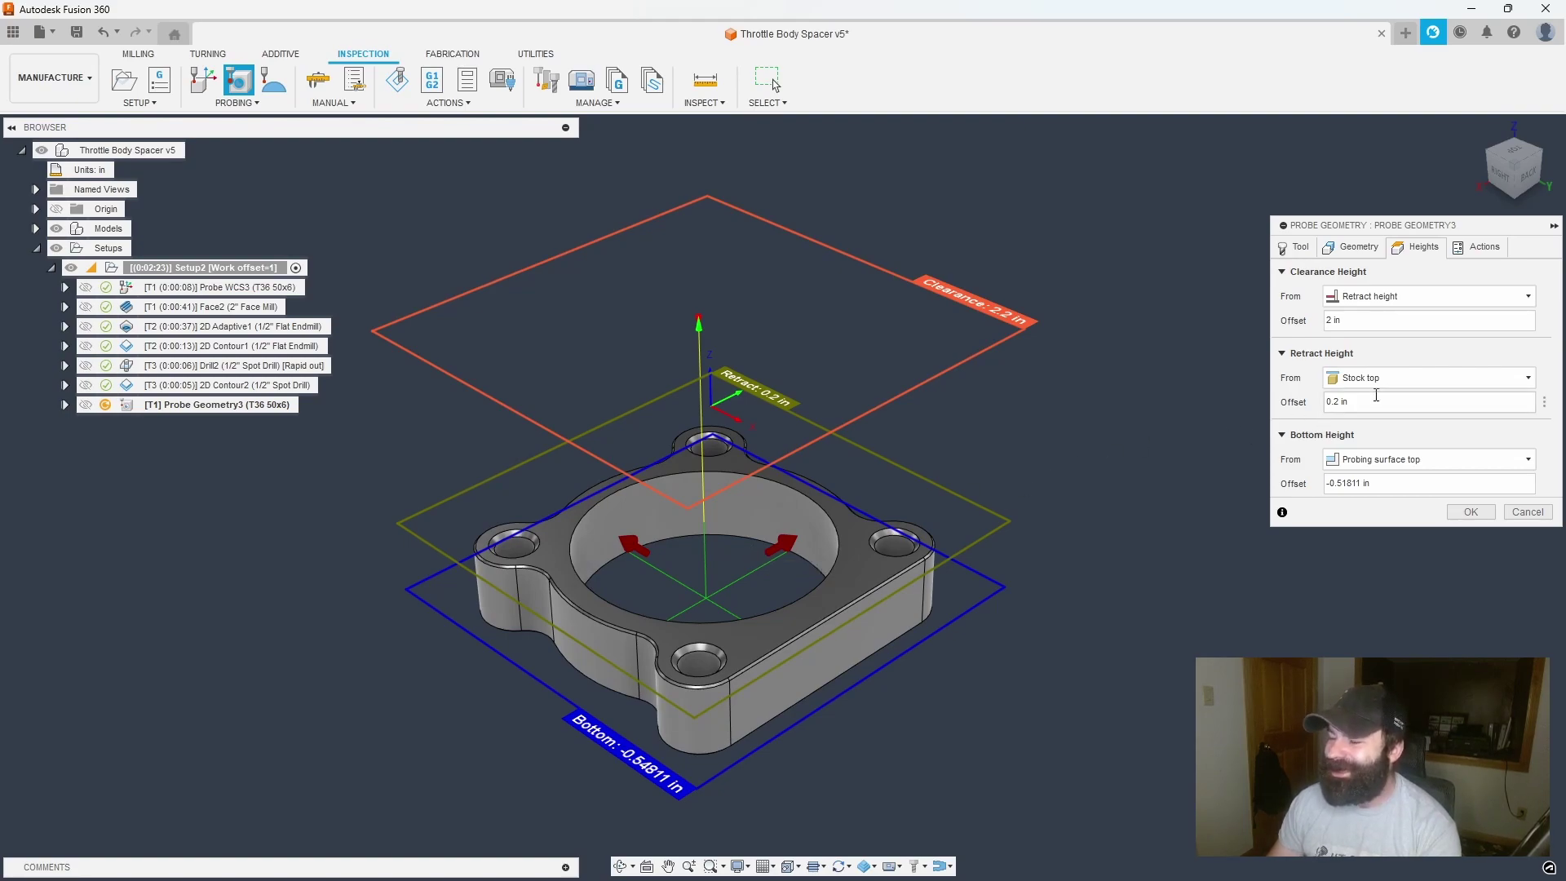
# - Enable Wrong Size (Stop with message) and generate Probe Geometry3
pyautogui.click(1478, 247)
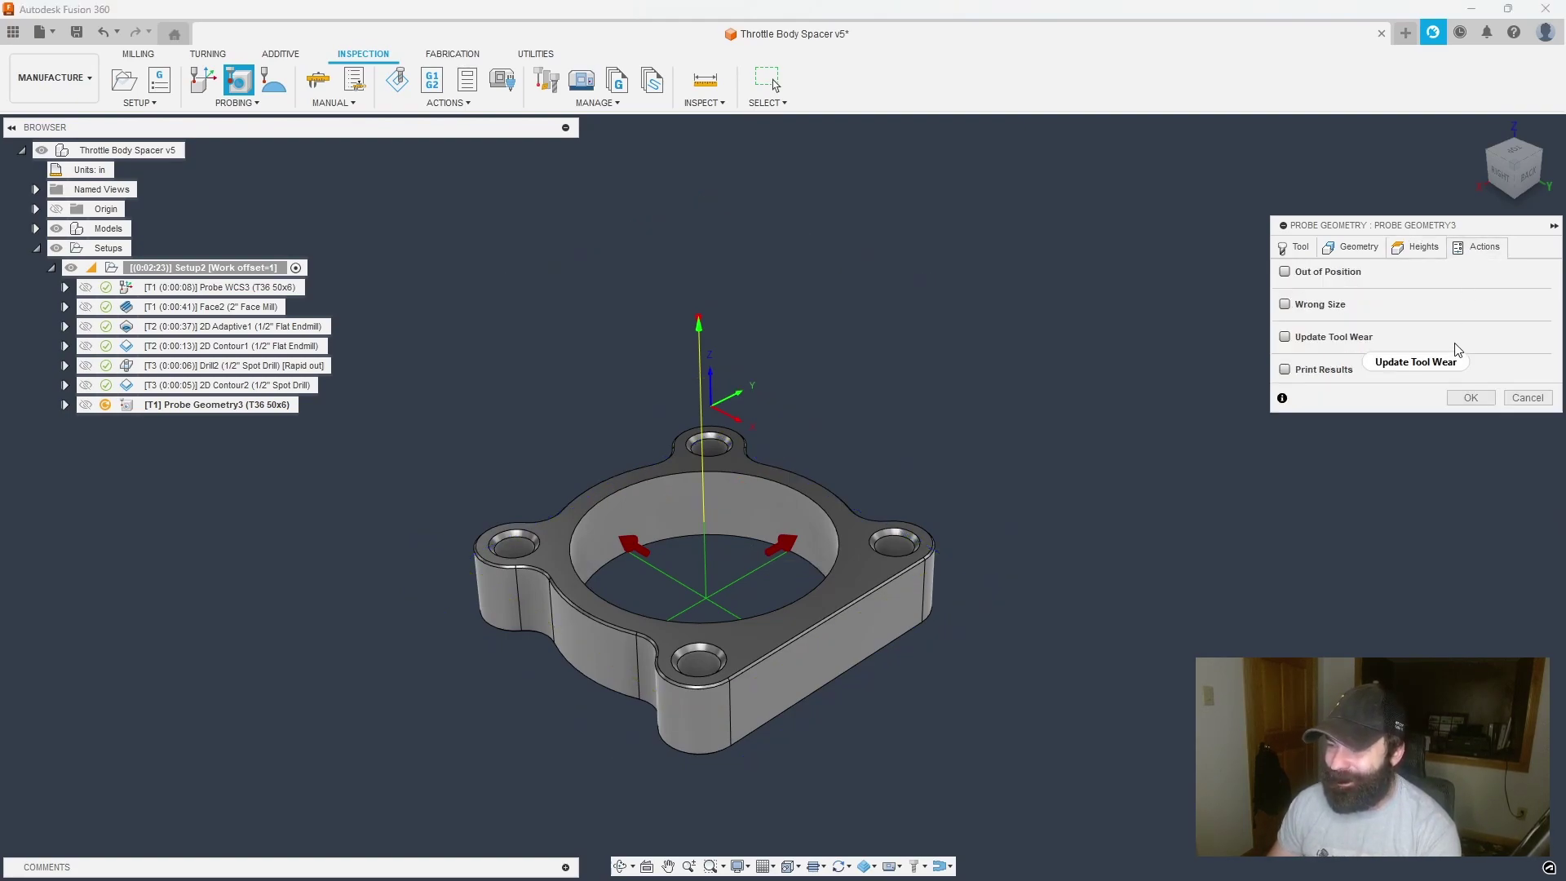
pyautogui.click(1286, 306)
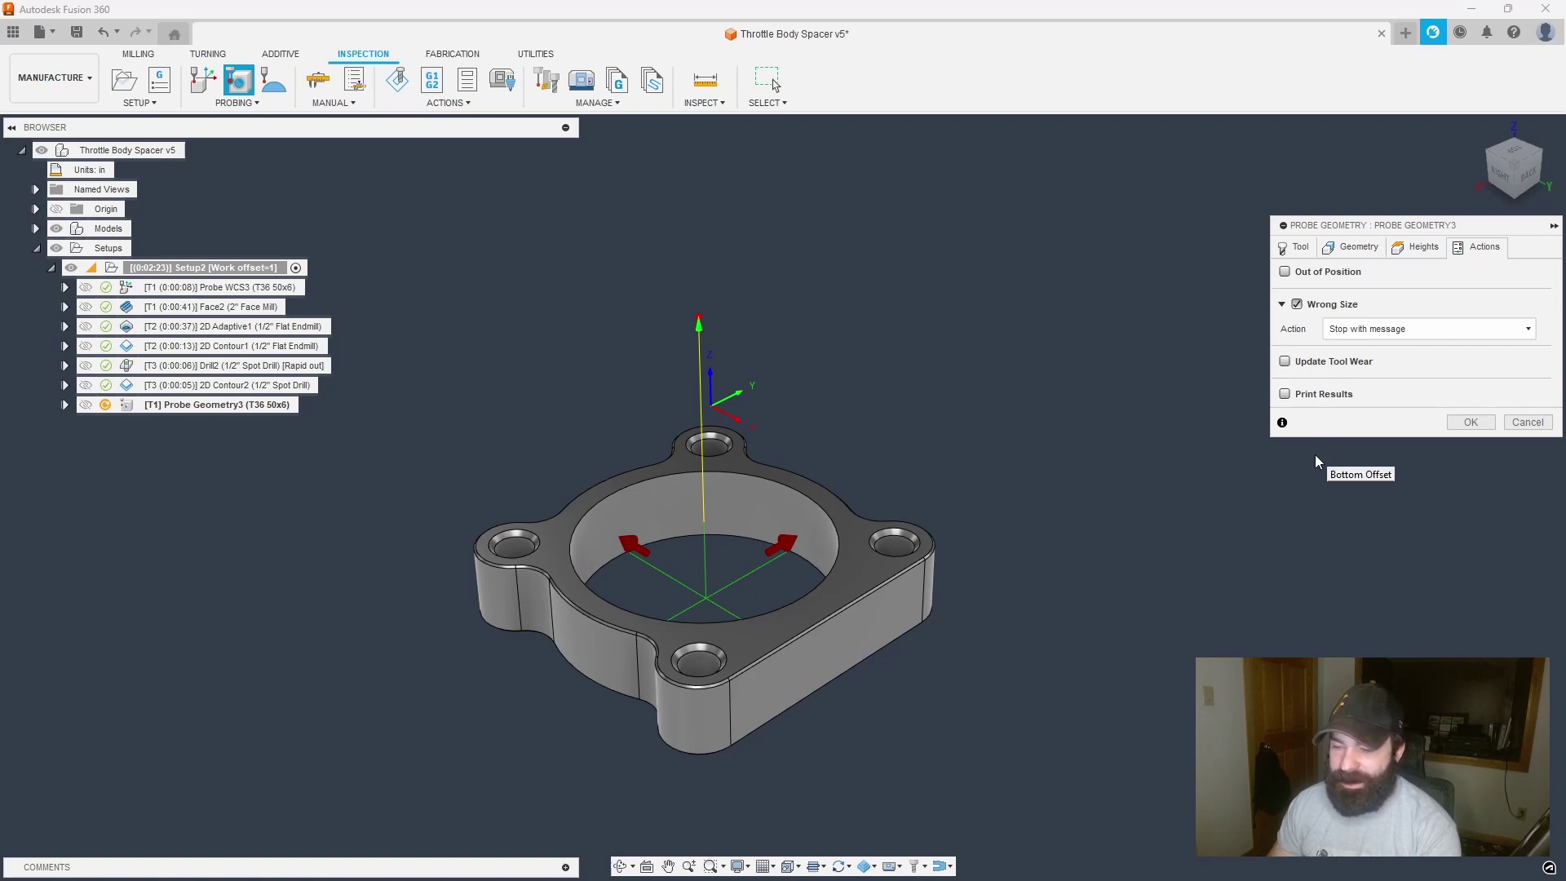
pyautogui.click(1468, 423)
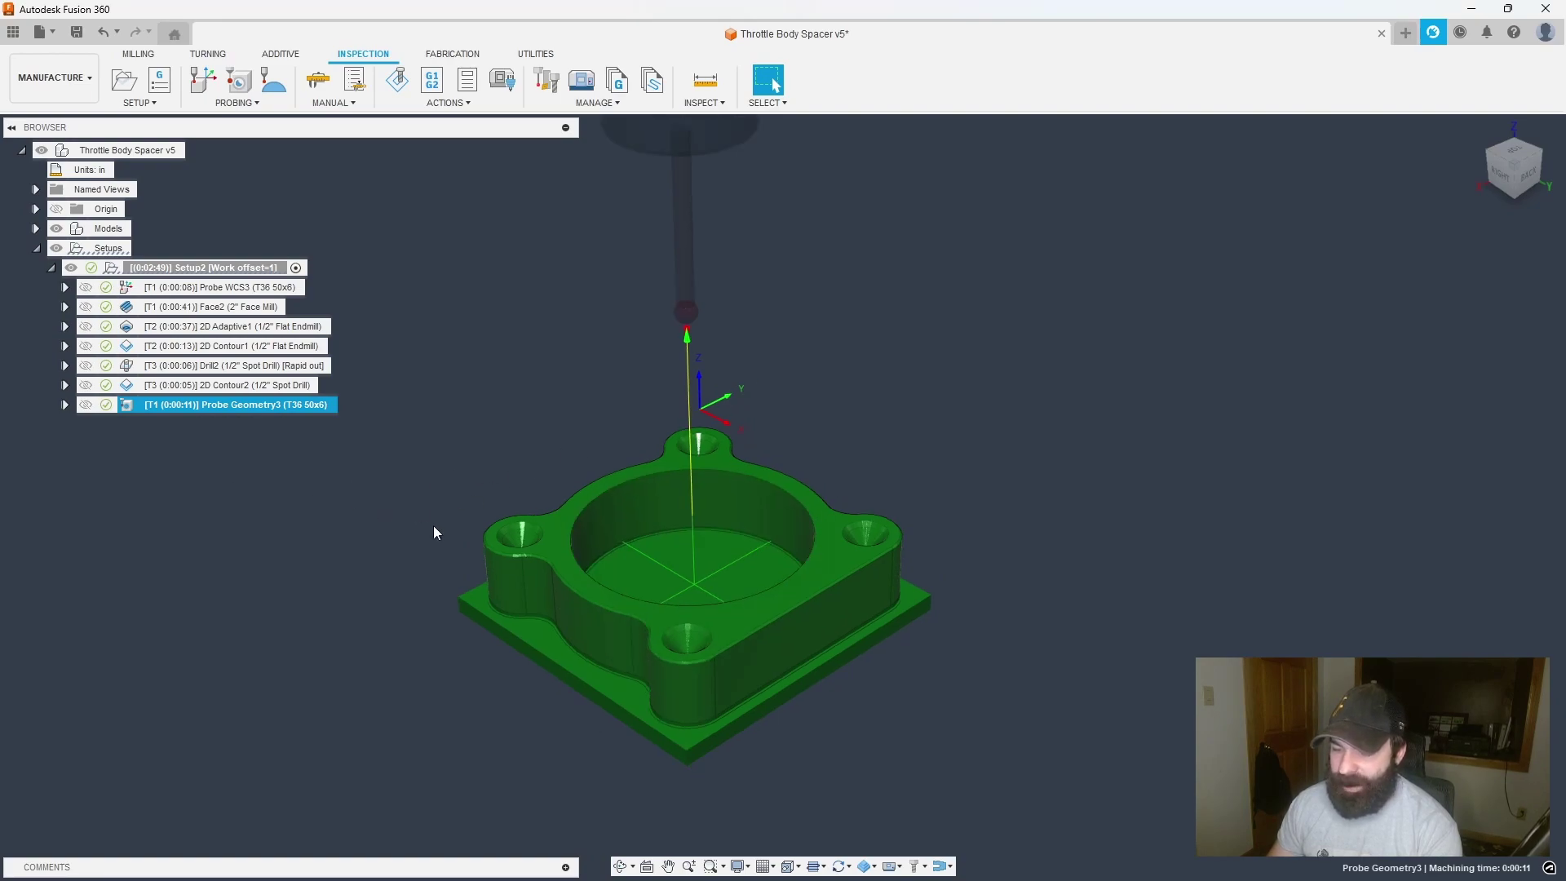
# - Select 2D Contour1 in Setup2 and open its right-click context menu
pyautogui.scroll(2, 420, 571)
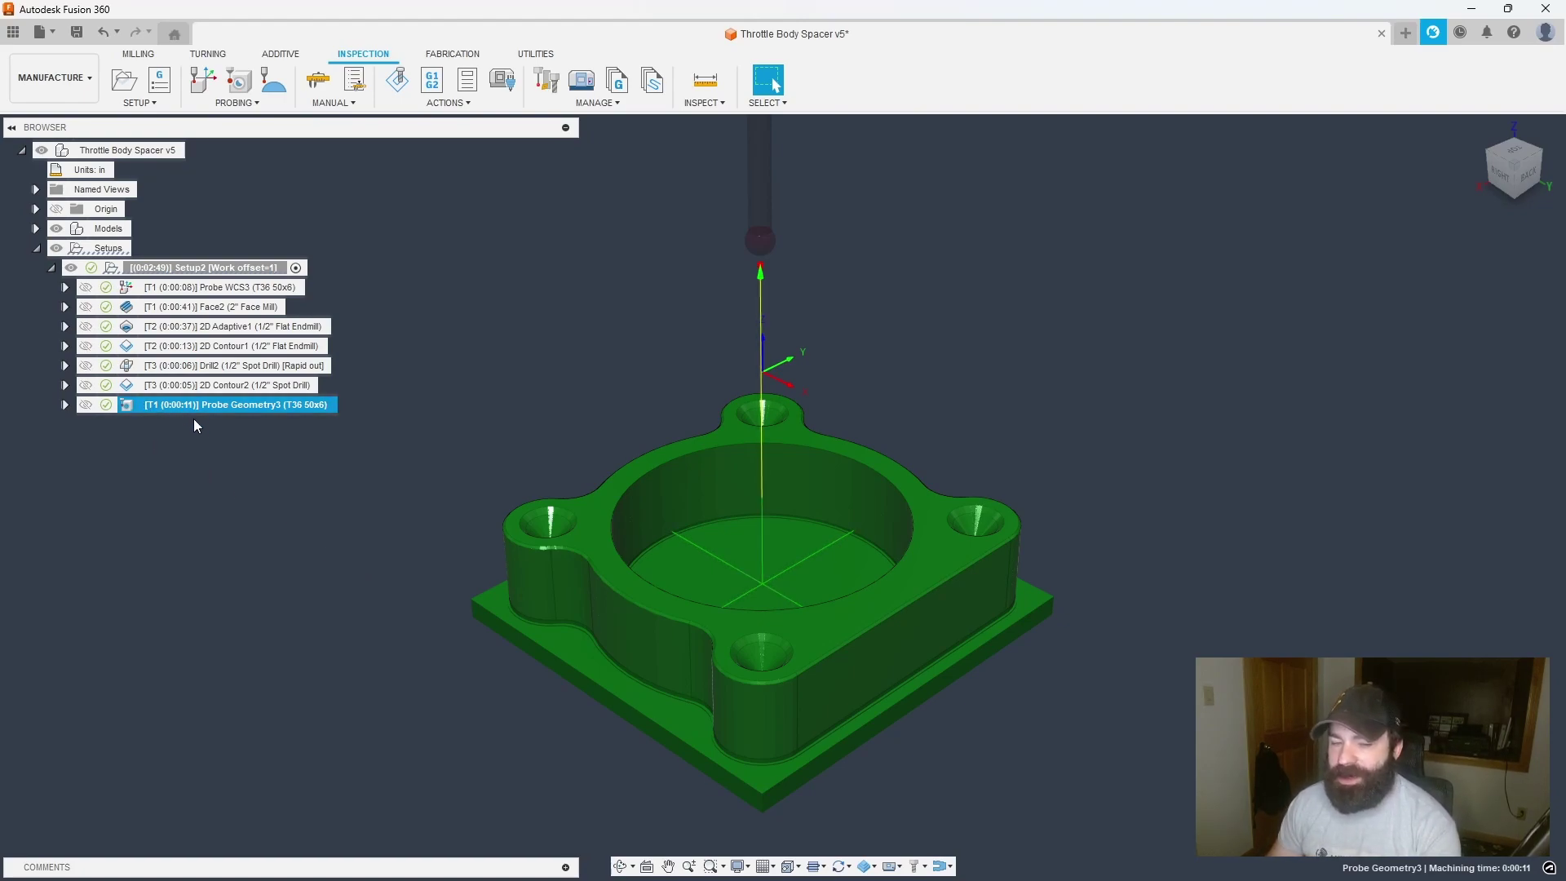
pyautogui.click(155, 349)
pyautogui.click(148, 353)
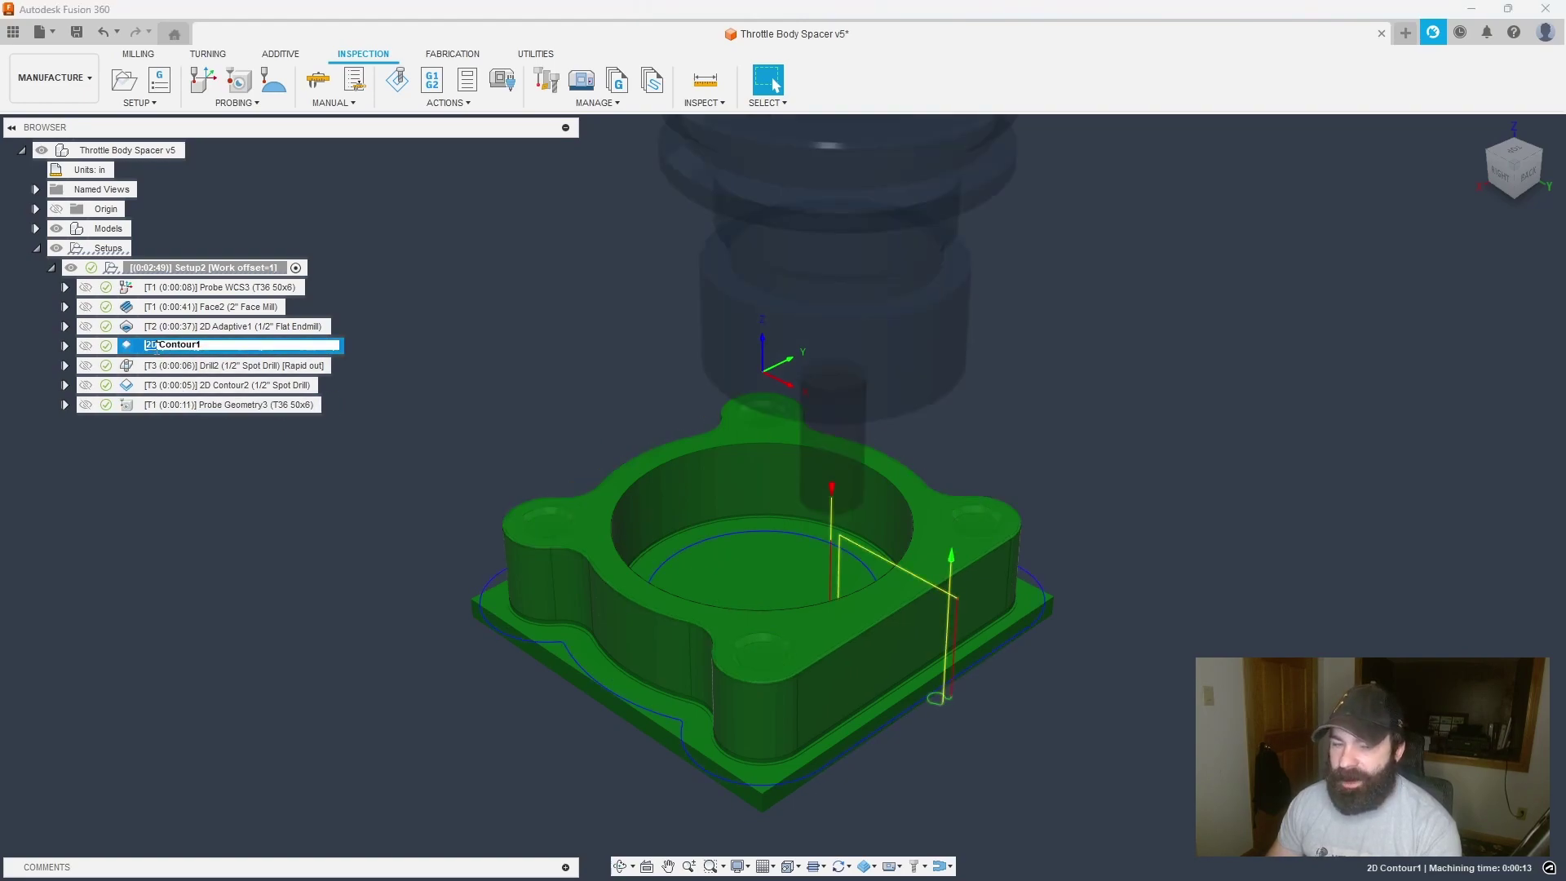
pyautogui.click(455, 353)
# - Duplicate 2D Contour1 to create 2D Contour1 (2)
pyautogui.click(300, 353)
pyautogui.rightClick(279, 350)
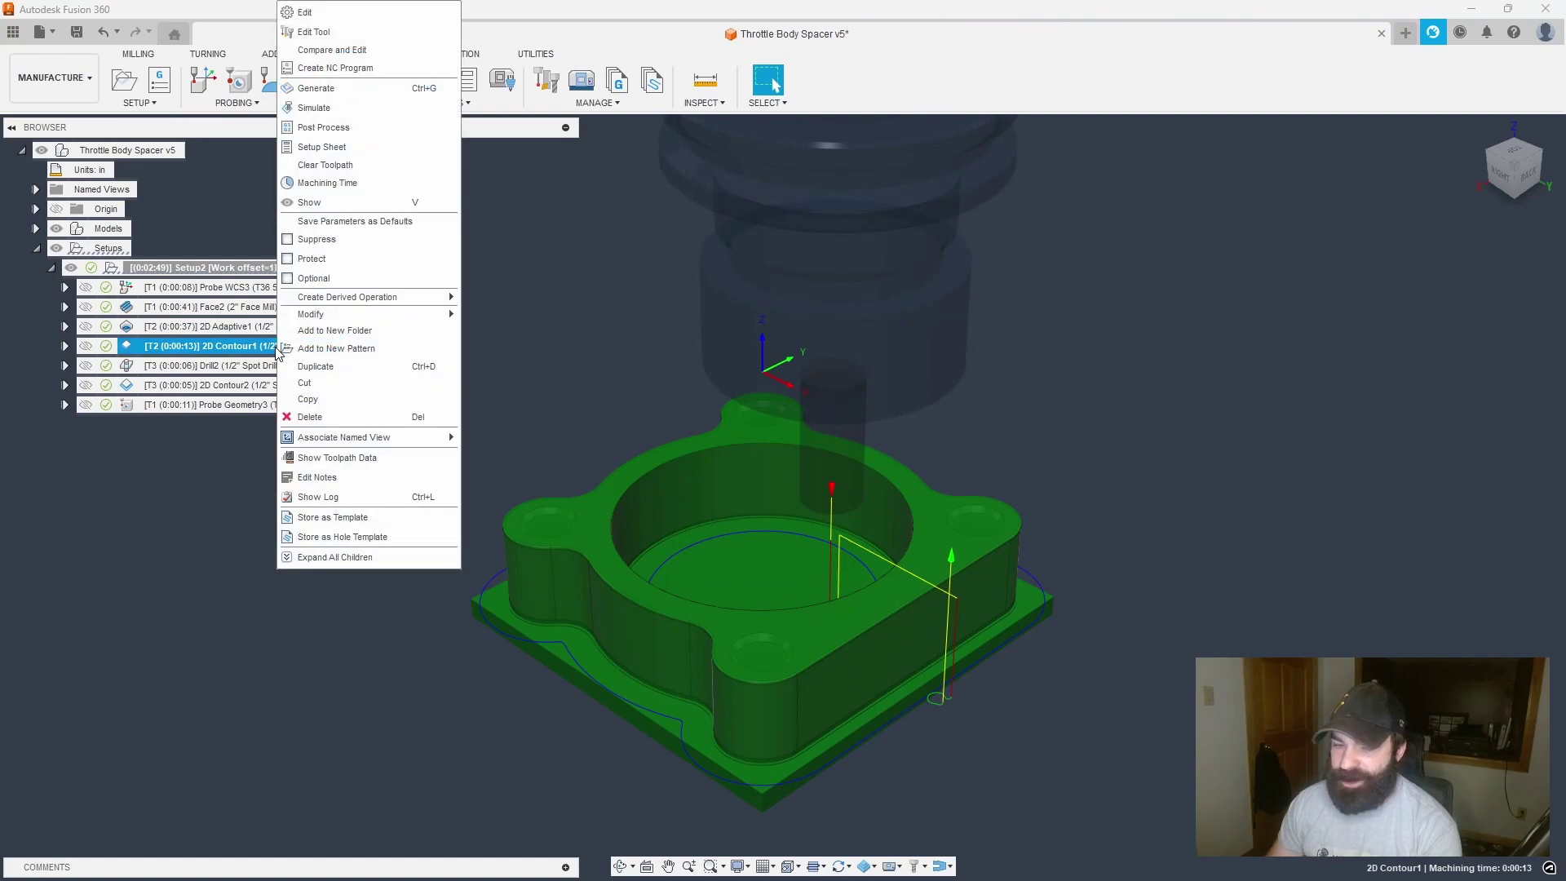
pyautogui.click(314, 366)
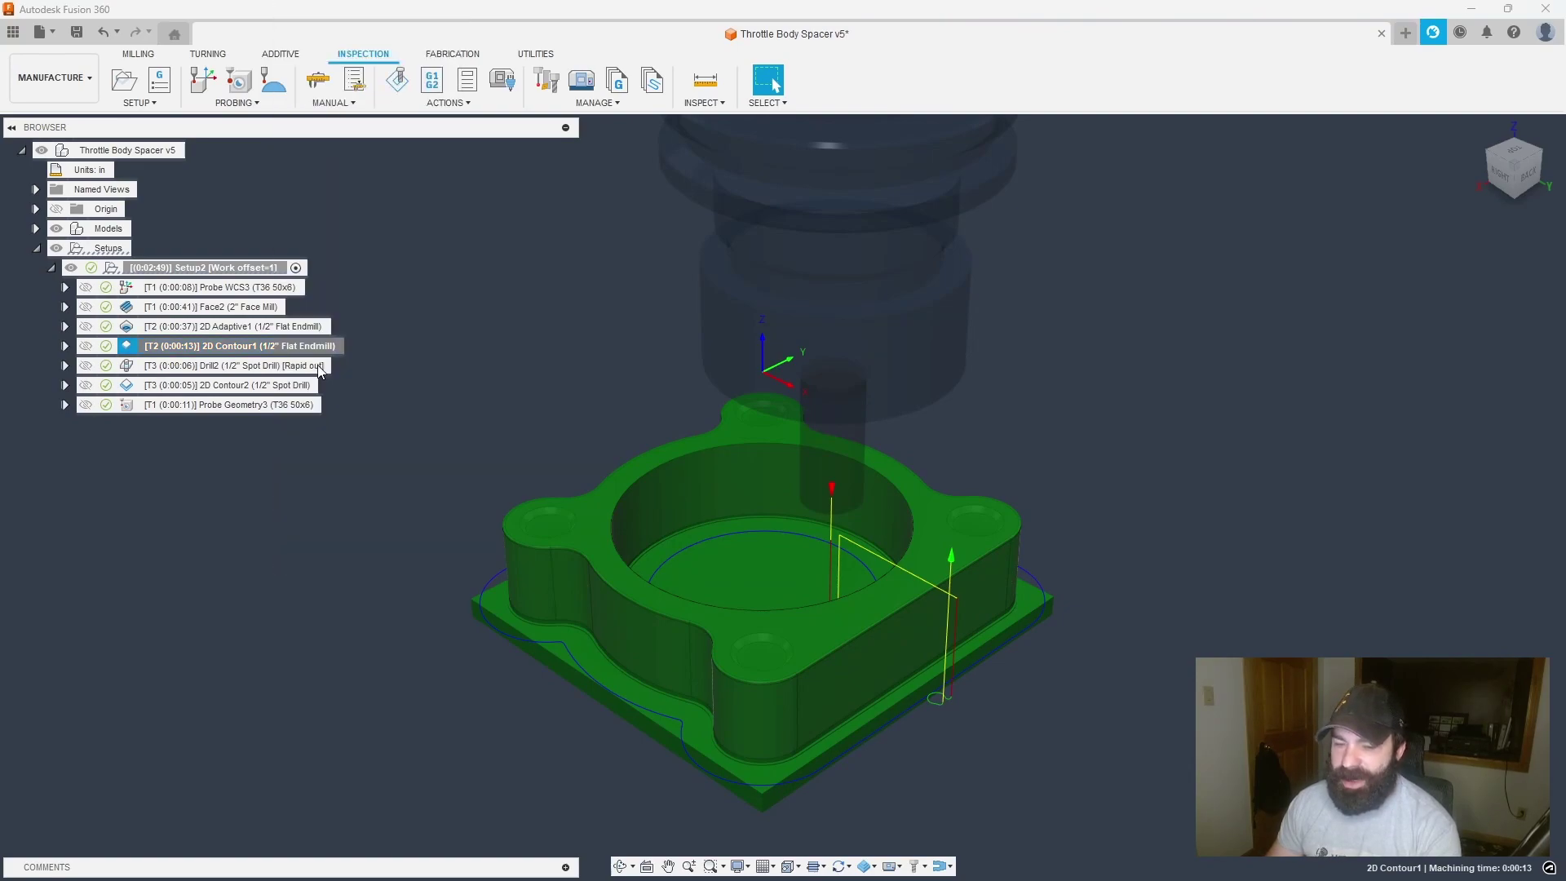
# - Remove Closed Chain 2 from the original 2D Contour1 so it cuts only the outer profile
pyautogui.doubleClick(131, 346)
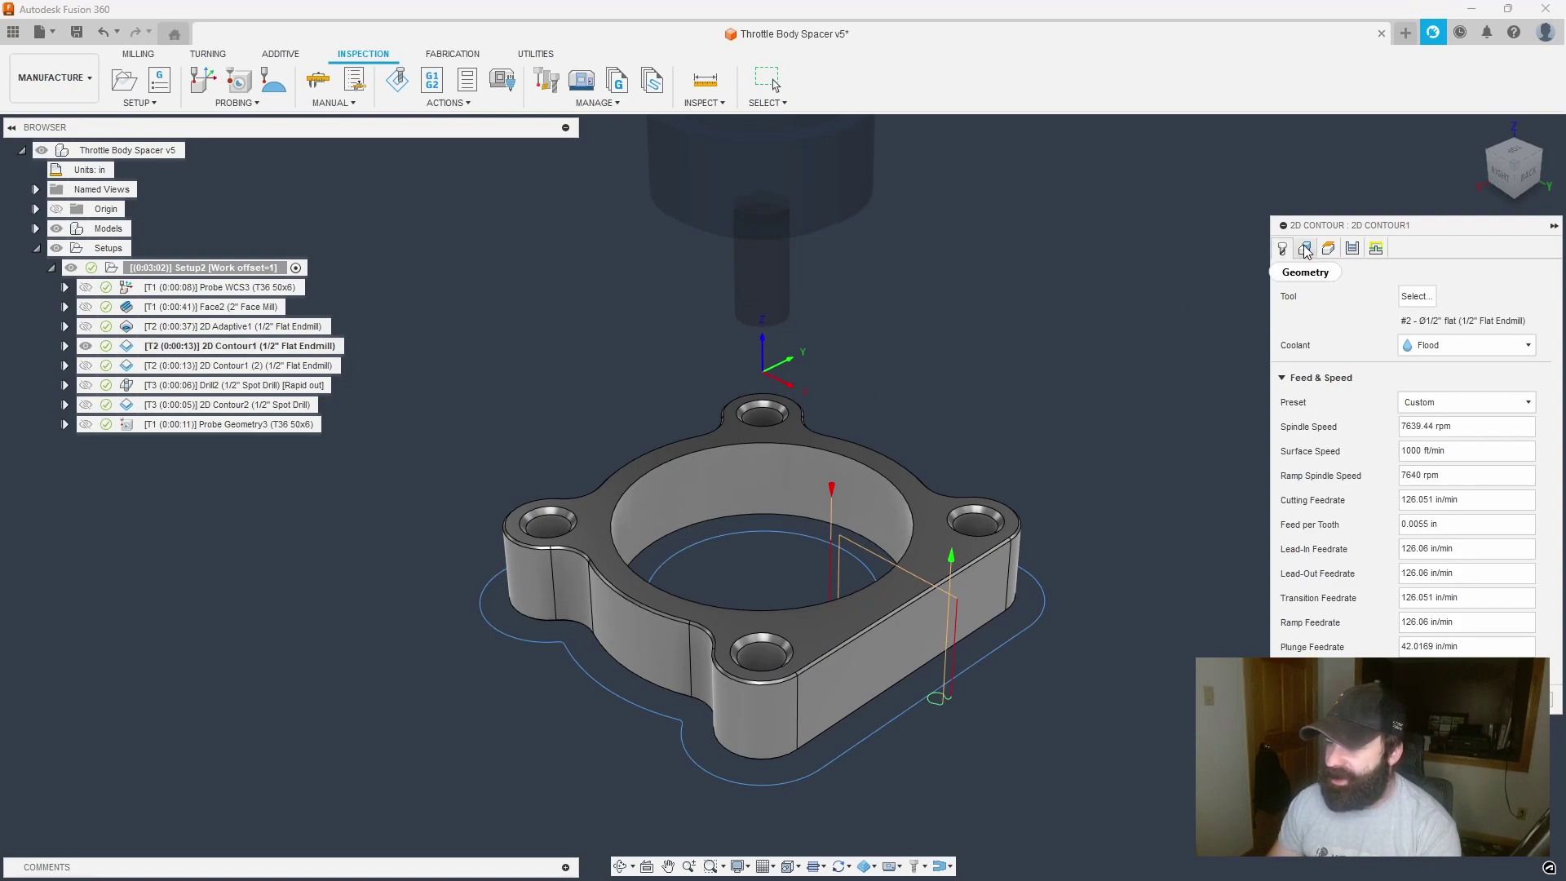
pyautogui.click(1304, 248)
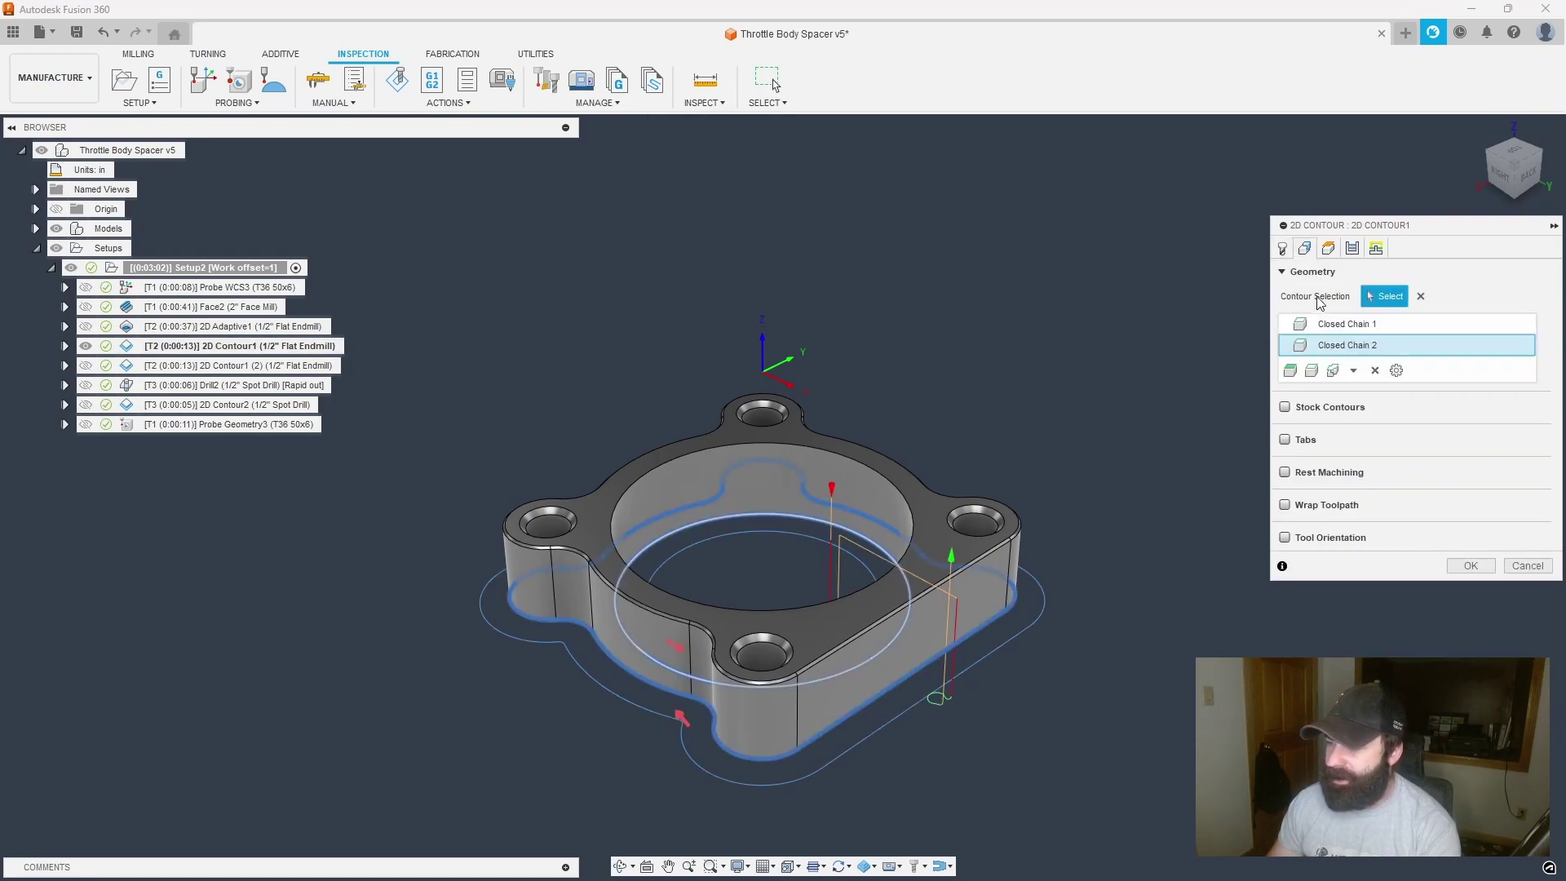
pyautogui.click(1375, 370)
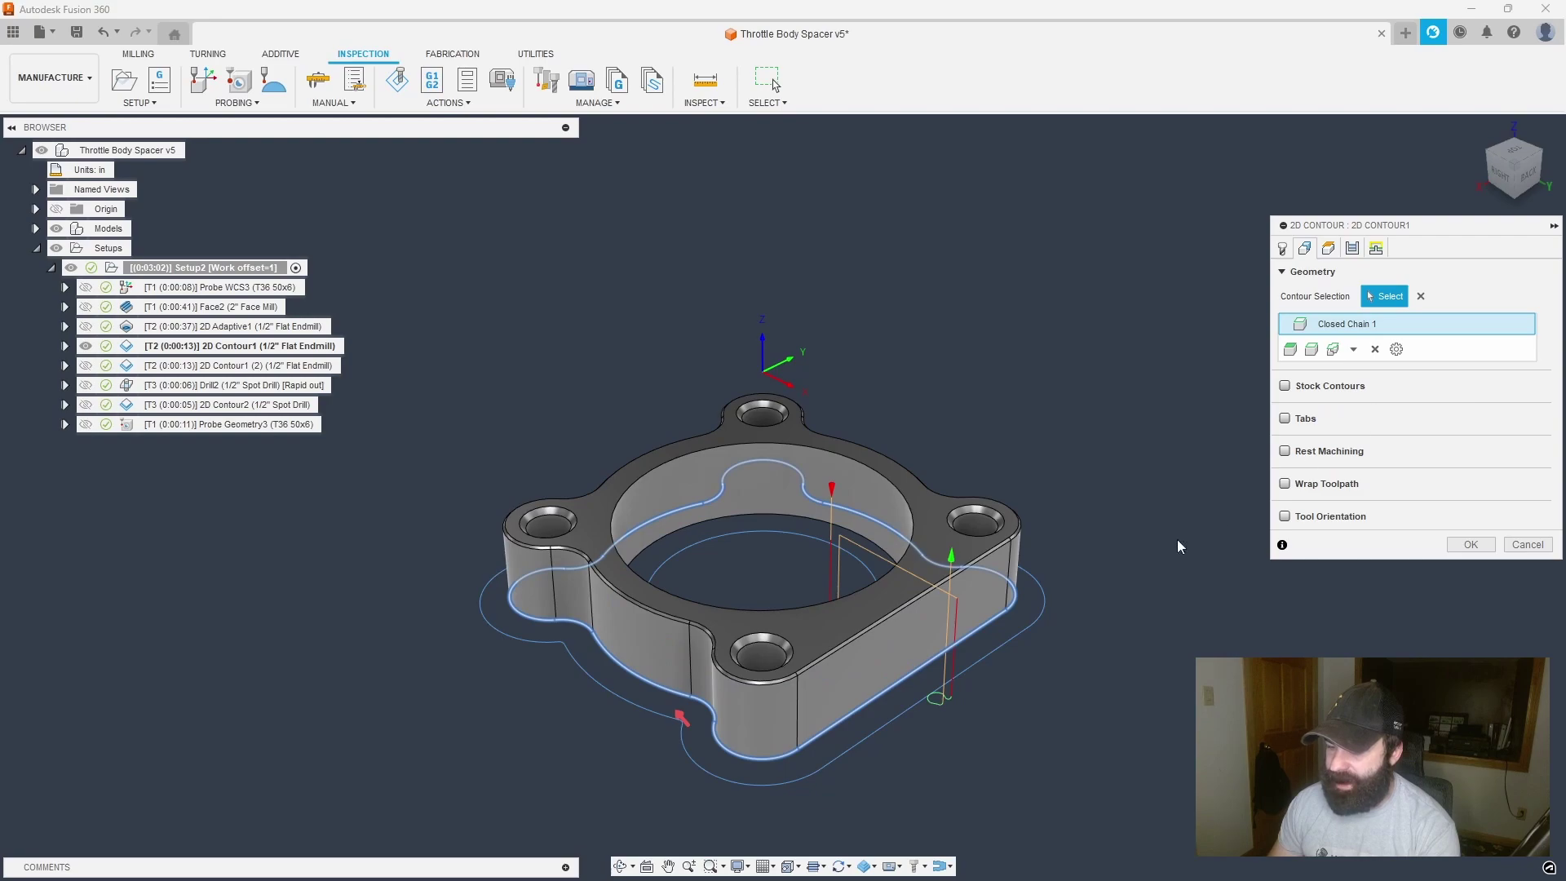
pyautogui.click(1468, 545)
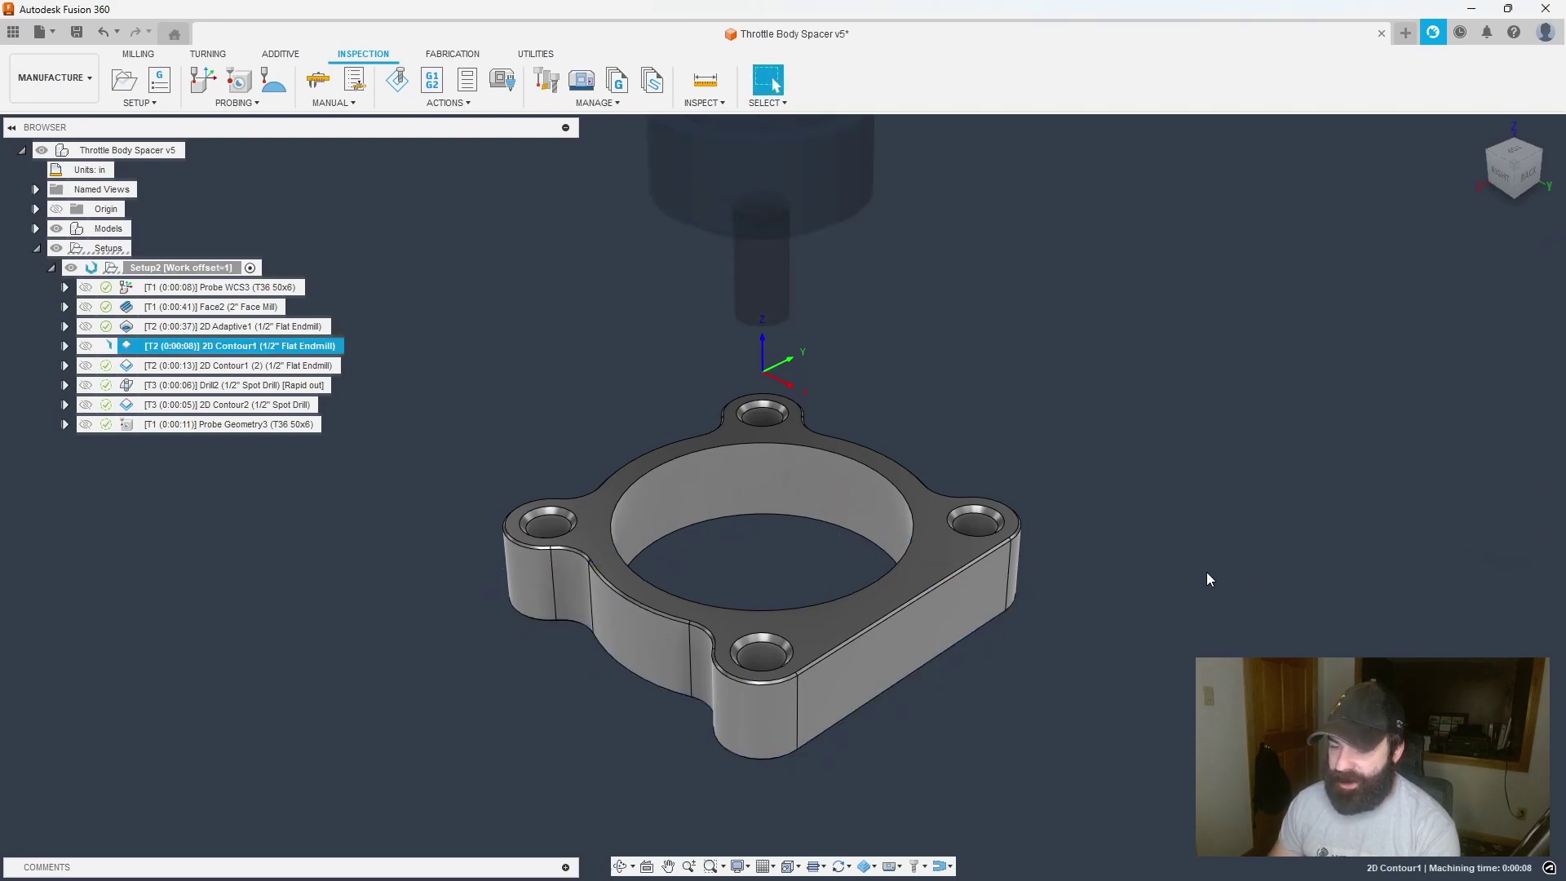
# - Limit 2D Contour1 (2) to Closed Chain 2, the bore circle, and check its Wear compensation
pyautogui.click(162, 367)
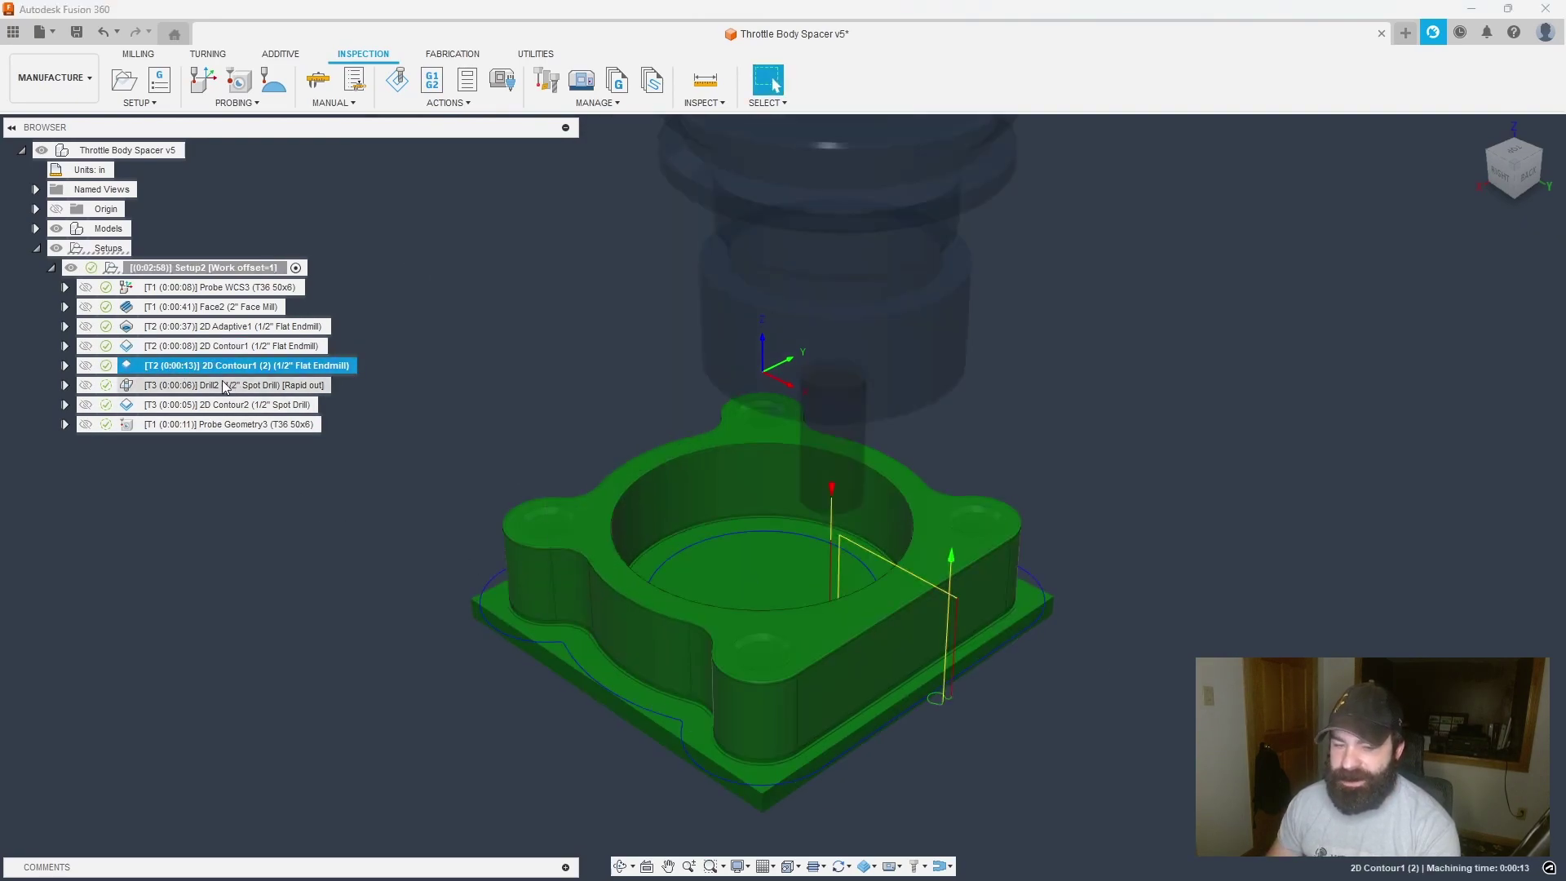
pyautogui.click(163, 368)
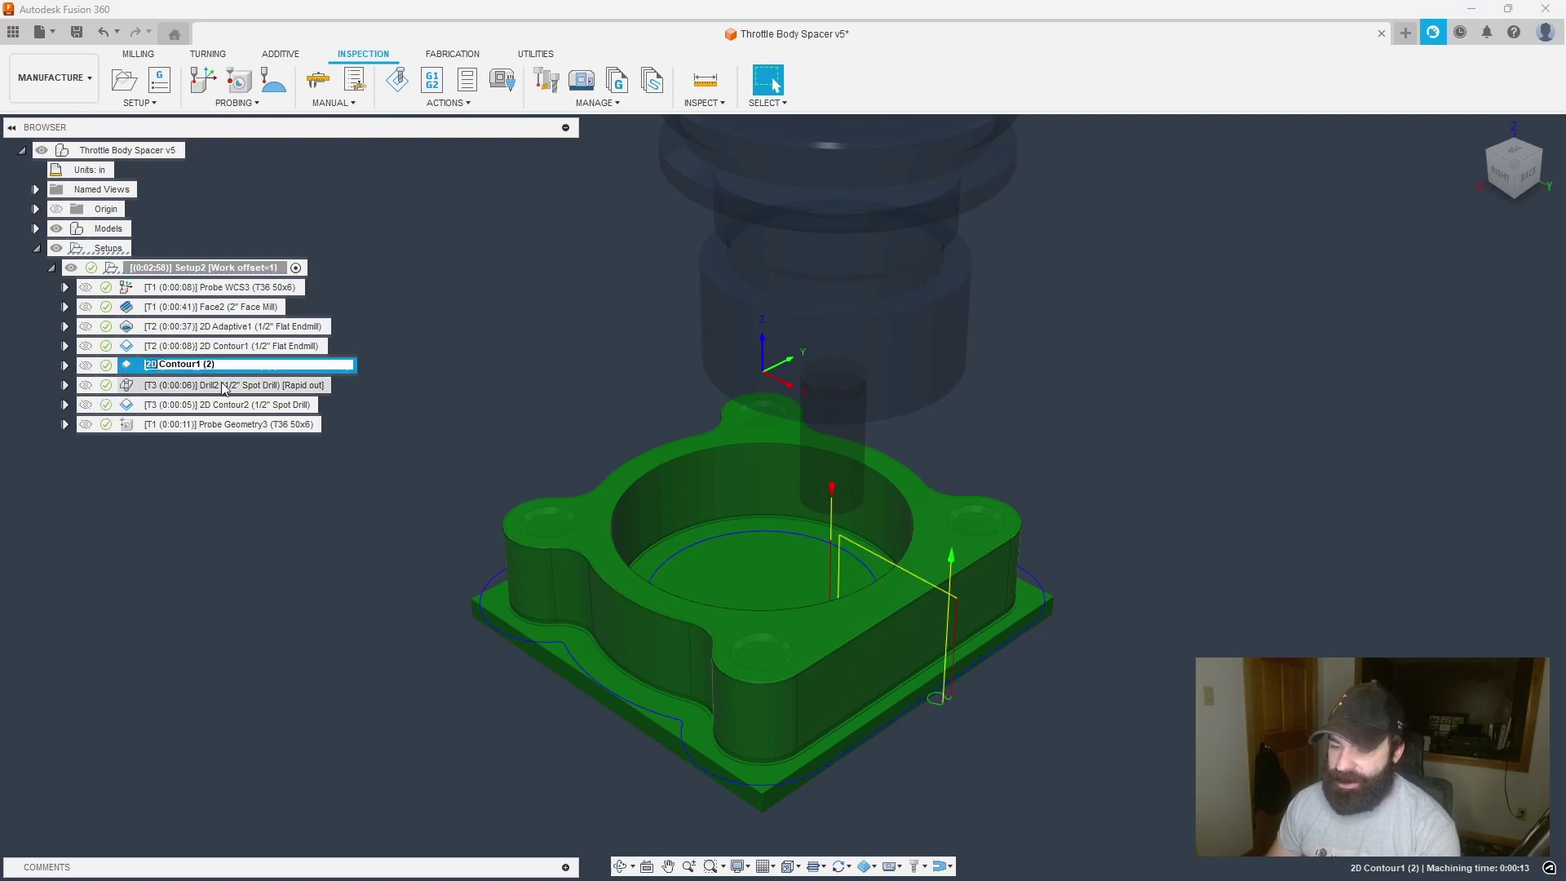
pyautogui.doubleClick(167, 369)
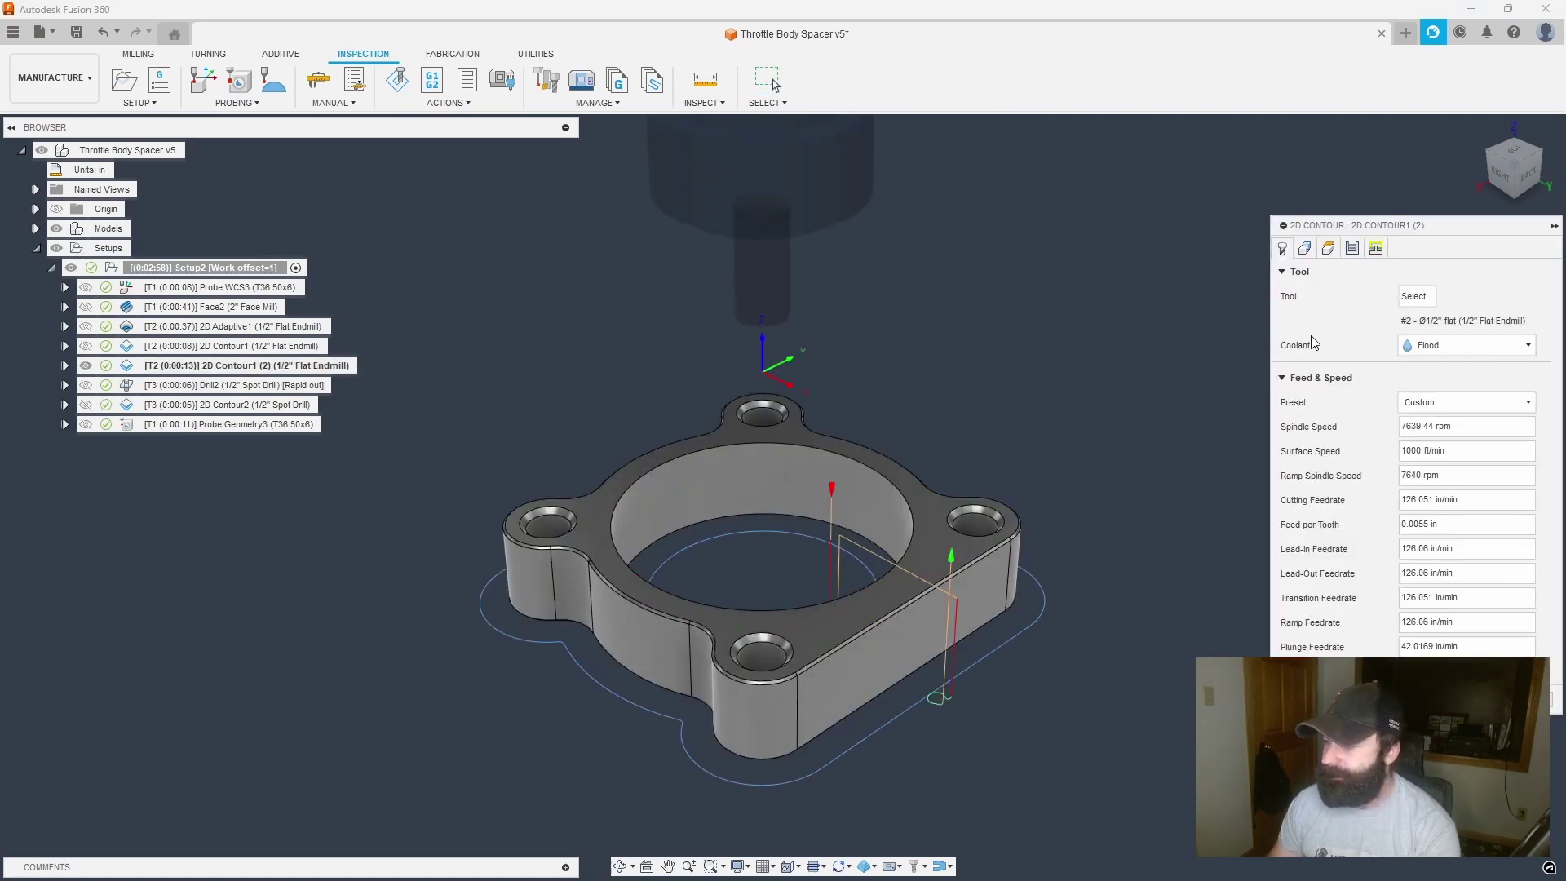
pyautogui.click(1306, 250)
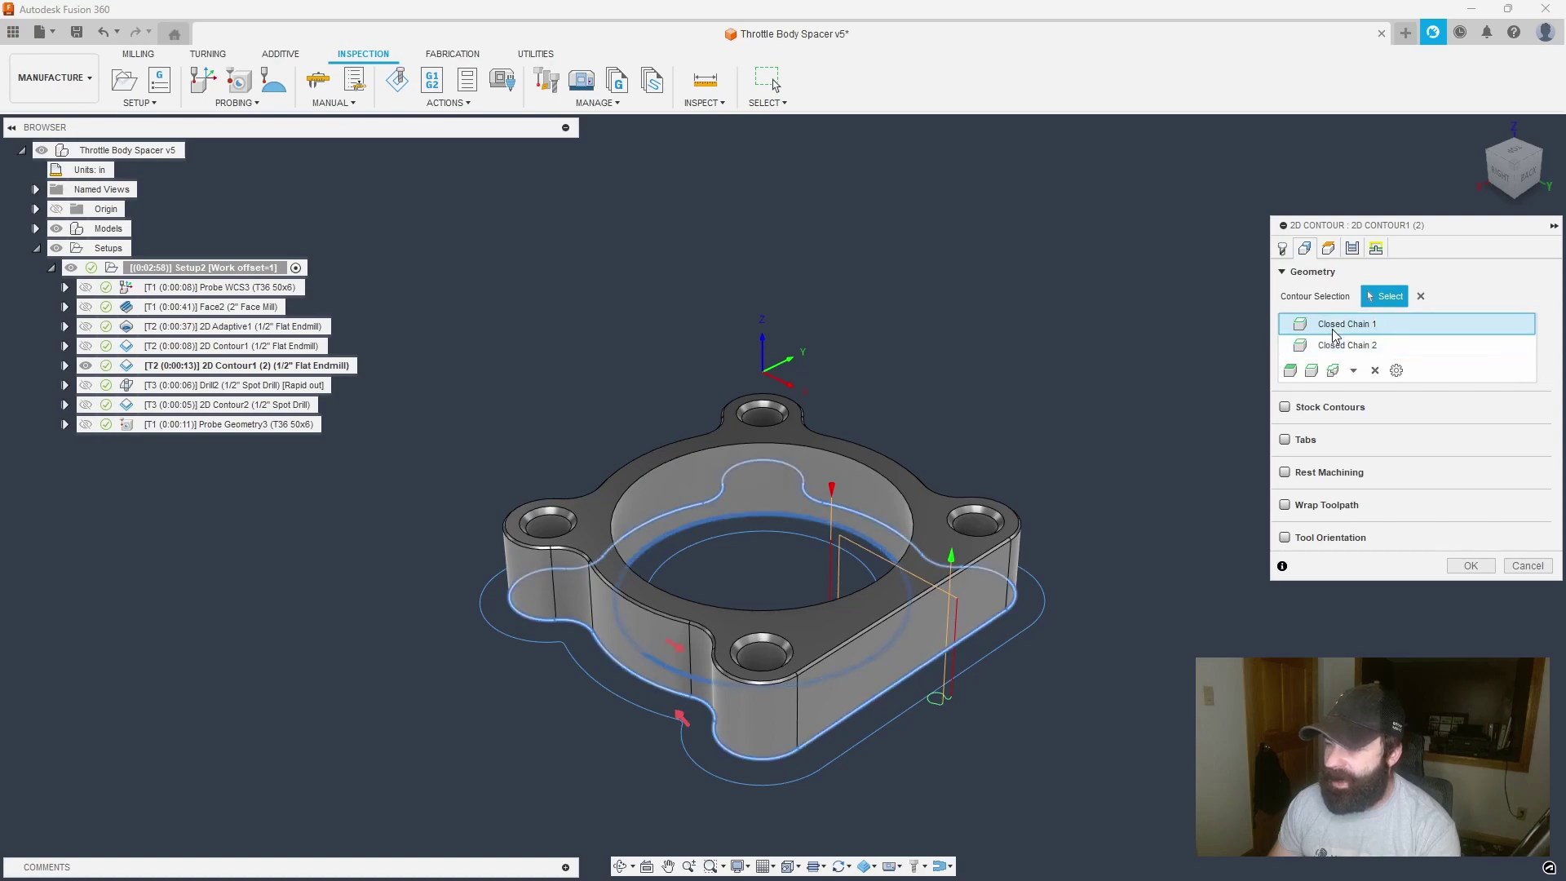
pyautogui.click(1375, 370)
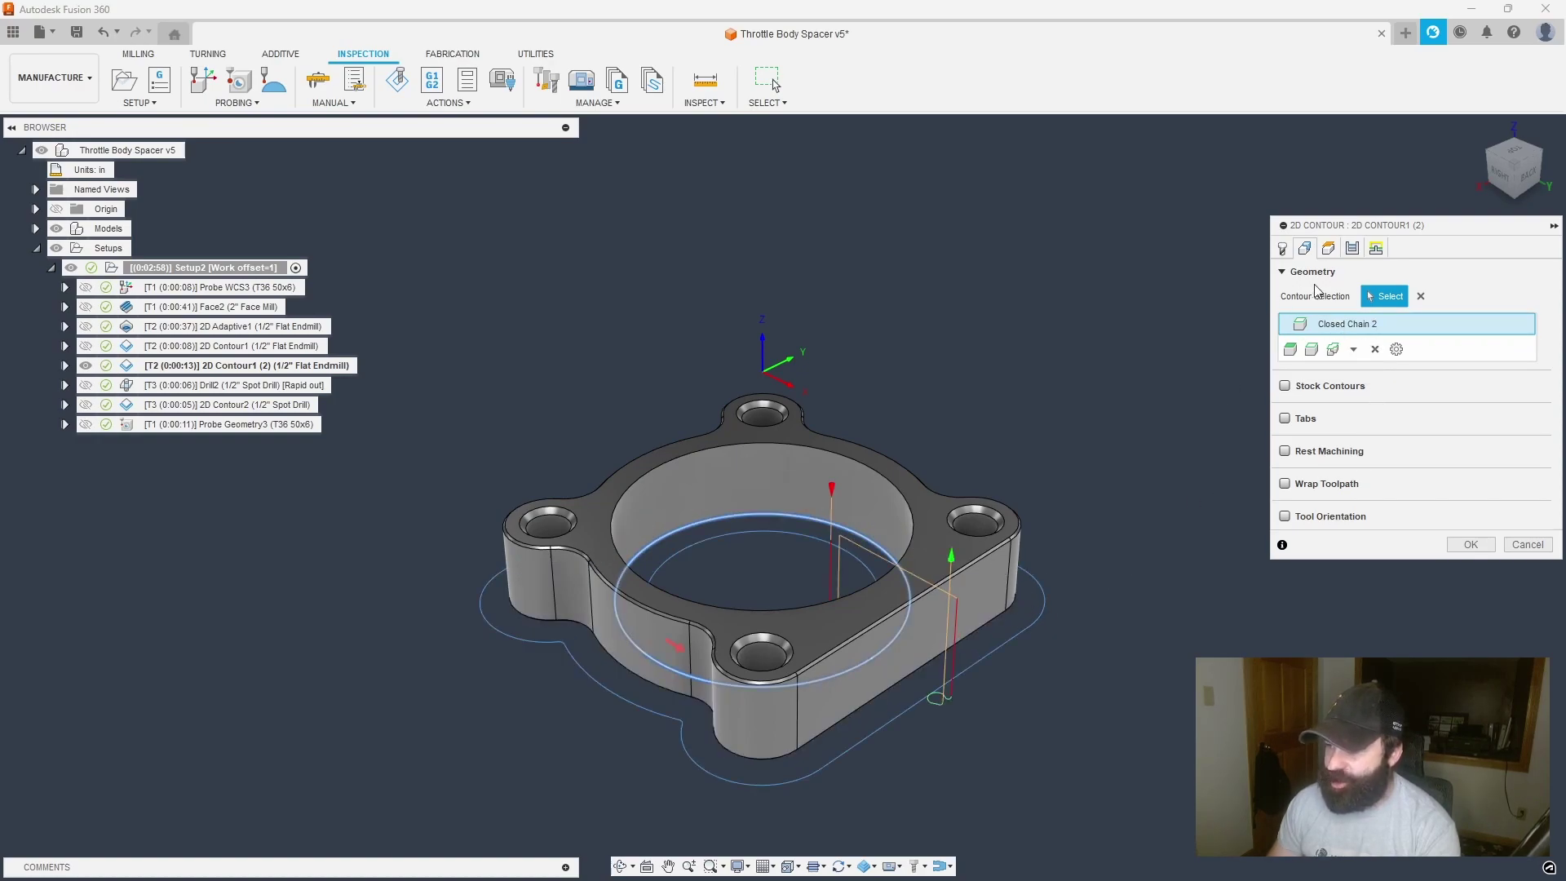
pyautogui.click(1353, 248)
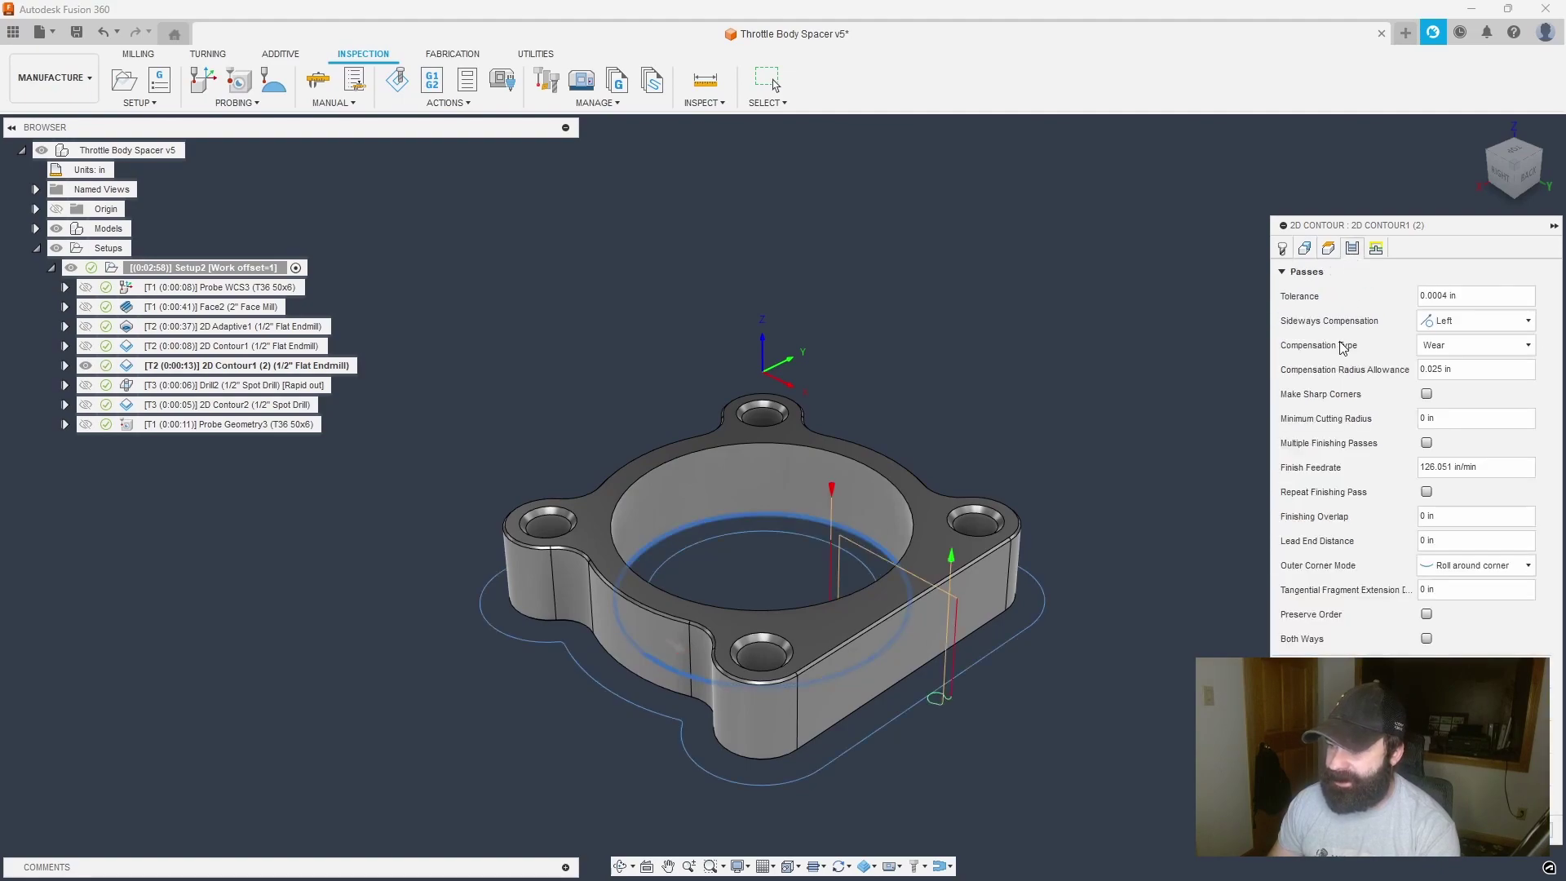
pyautogui.moveTo(1428, 351)
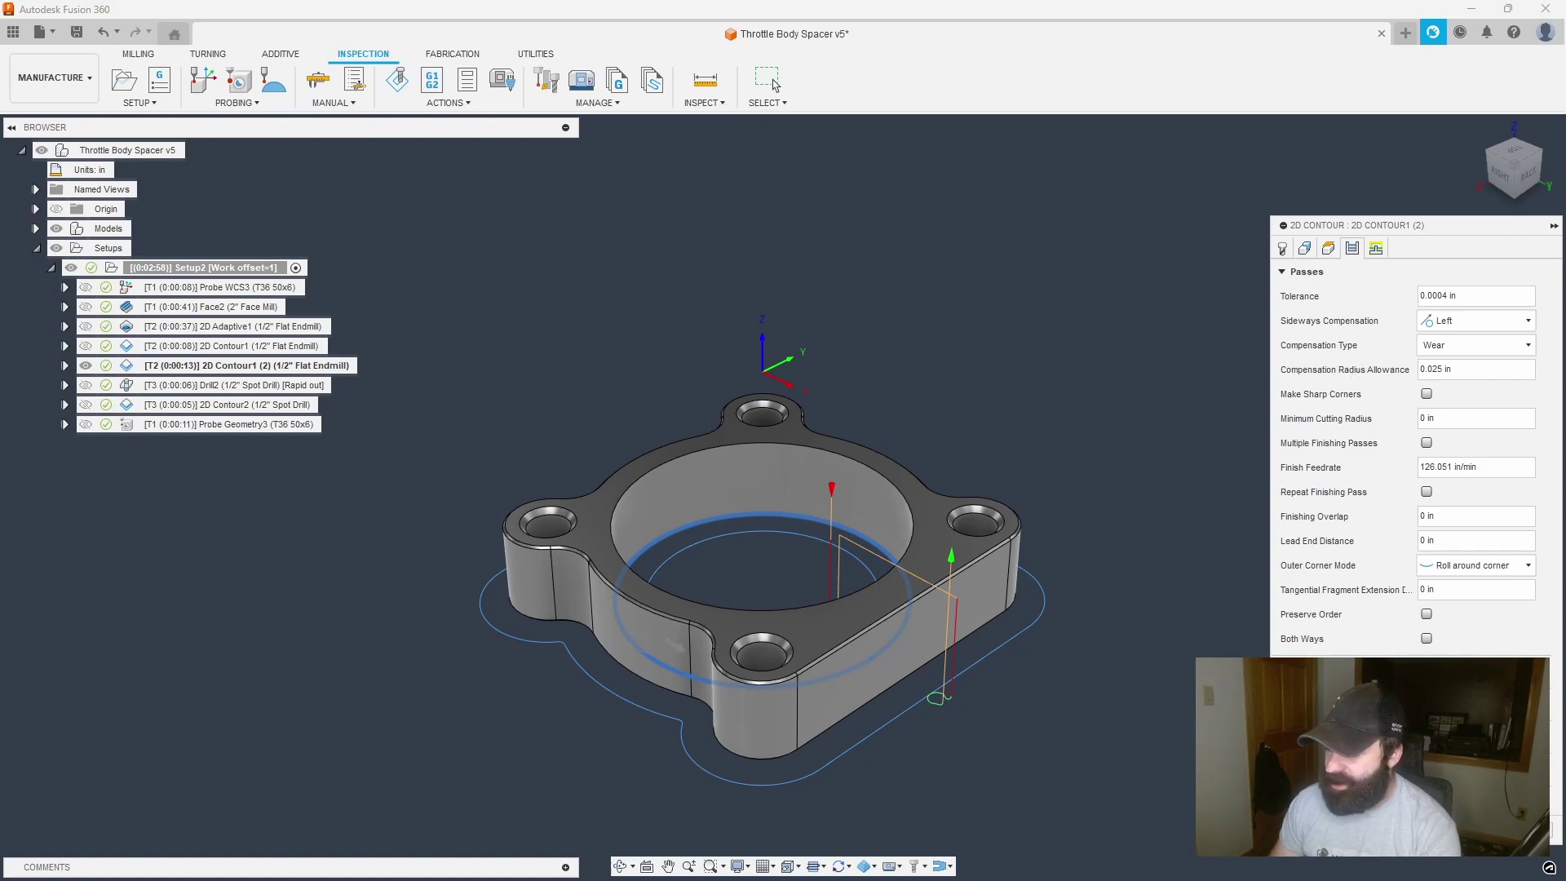
# - Regenerate the 4-second bore contour and move Probe Geometry3 directly after 2D Contour1 (2)
pyautogui.click(1464, 832)
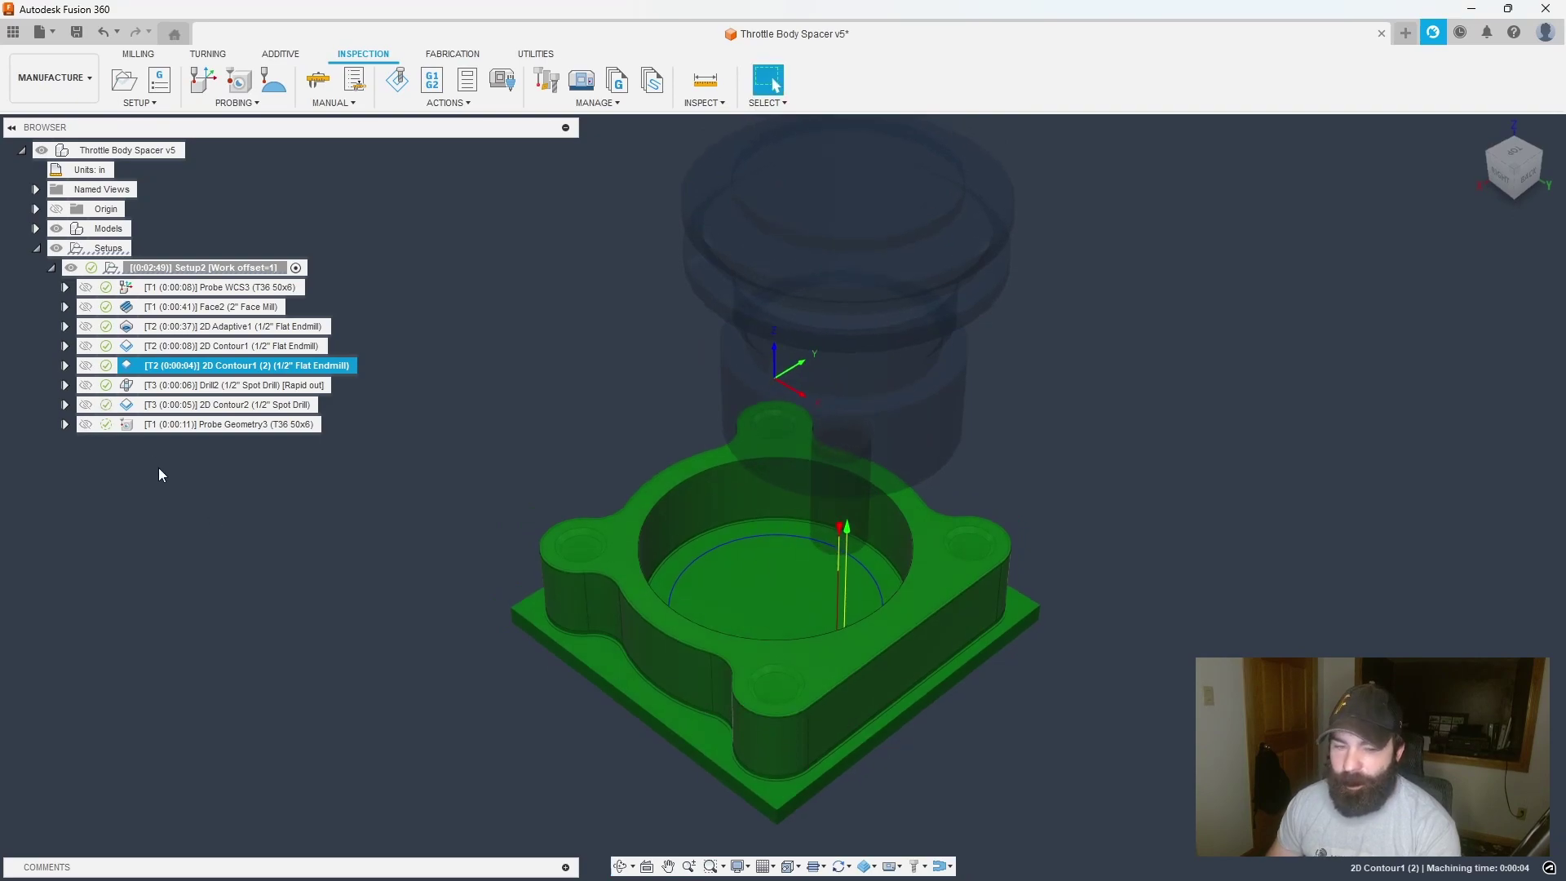
pyautogui.moveTo(134, 428); pyautogui.dragTo(166, 378)
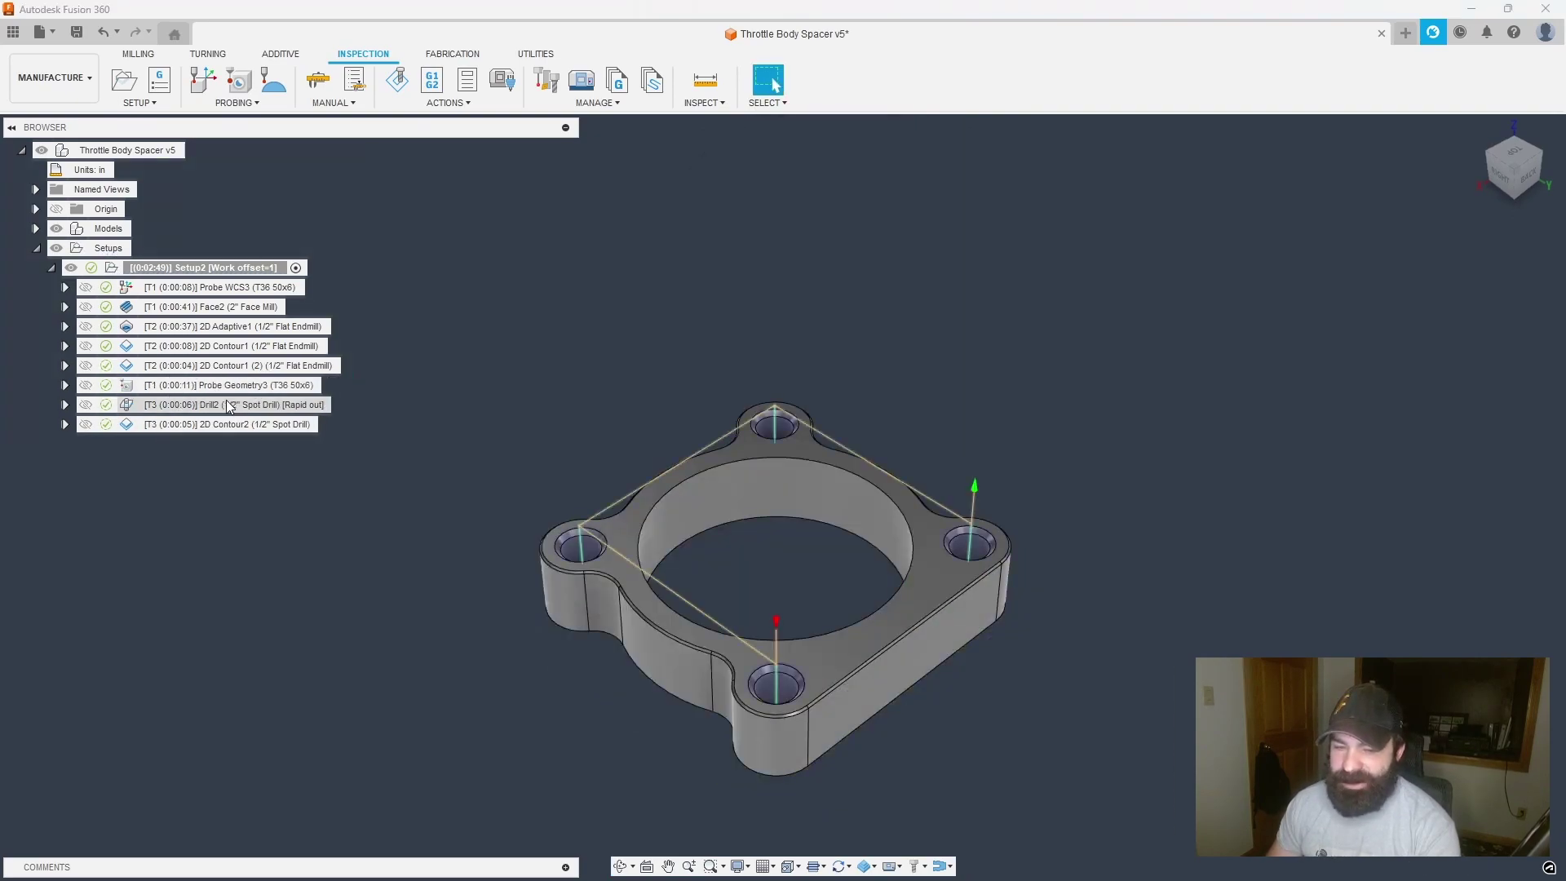
pyautogui.click(165, 373)
pyautogui.click(169, 384)
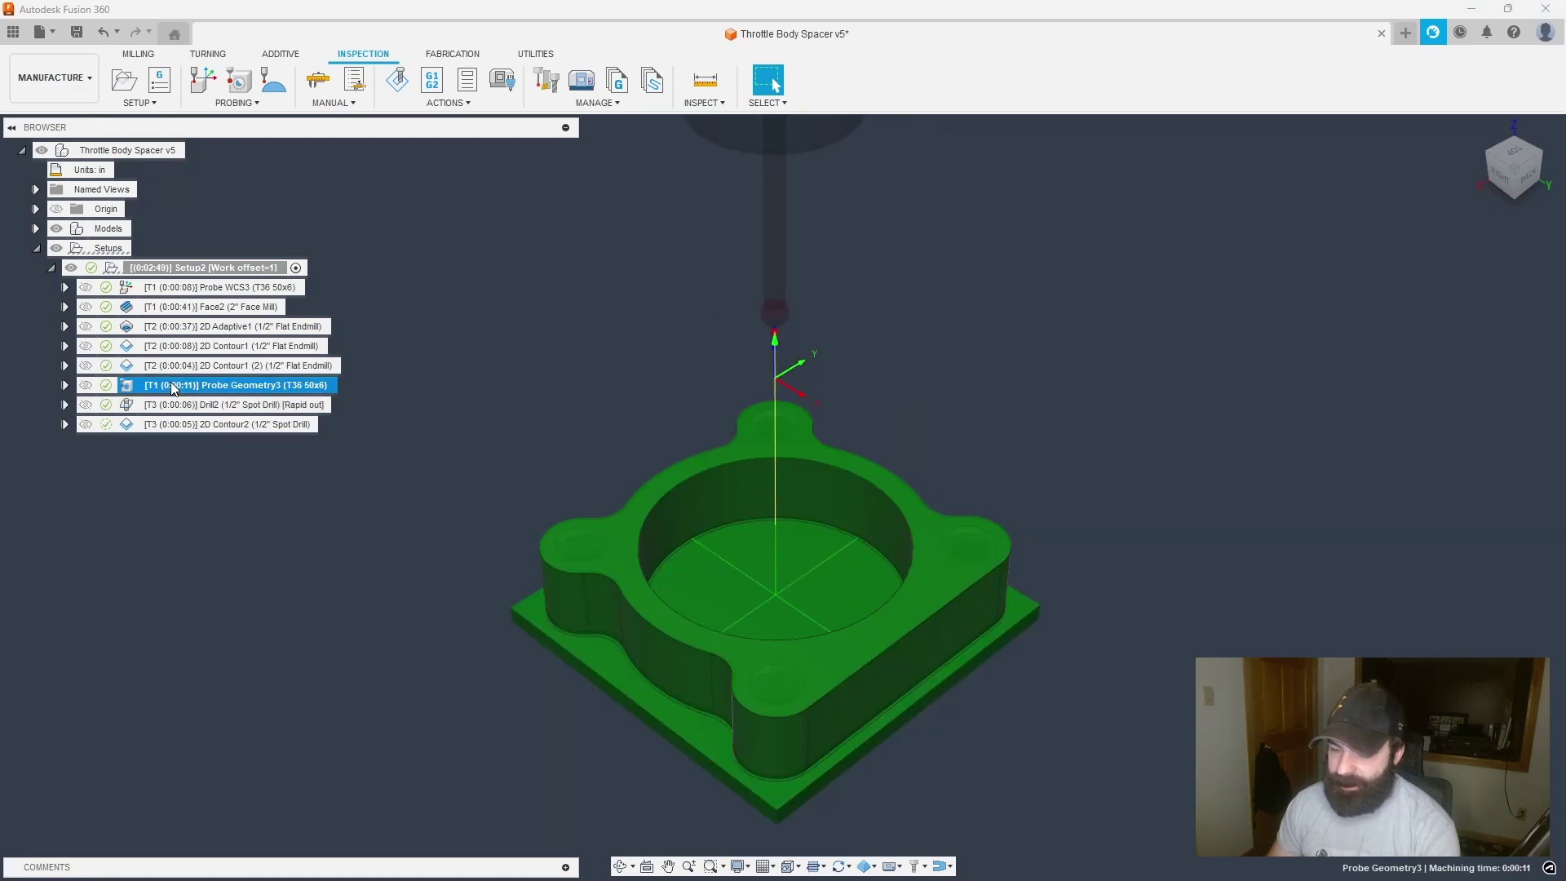
# - Enable Update Tool Wear in Probe Geometry3, with 2D Contour1 (2) as the operation
pyautogui.doubleClick(129, 388)
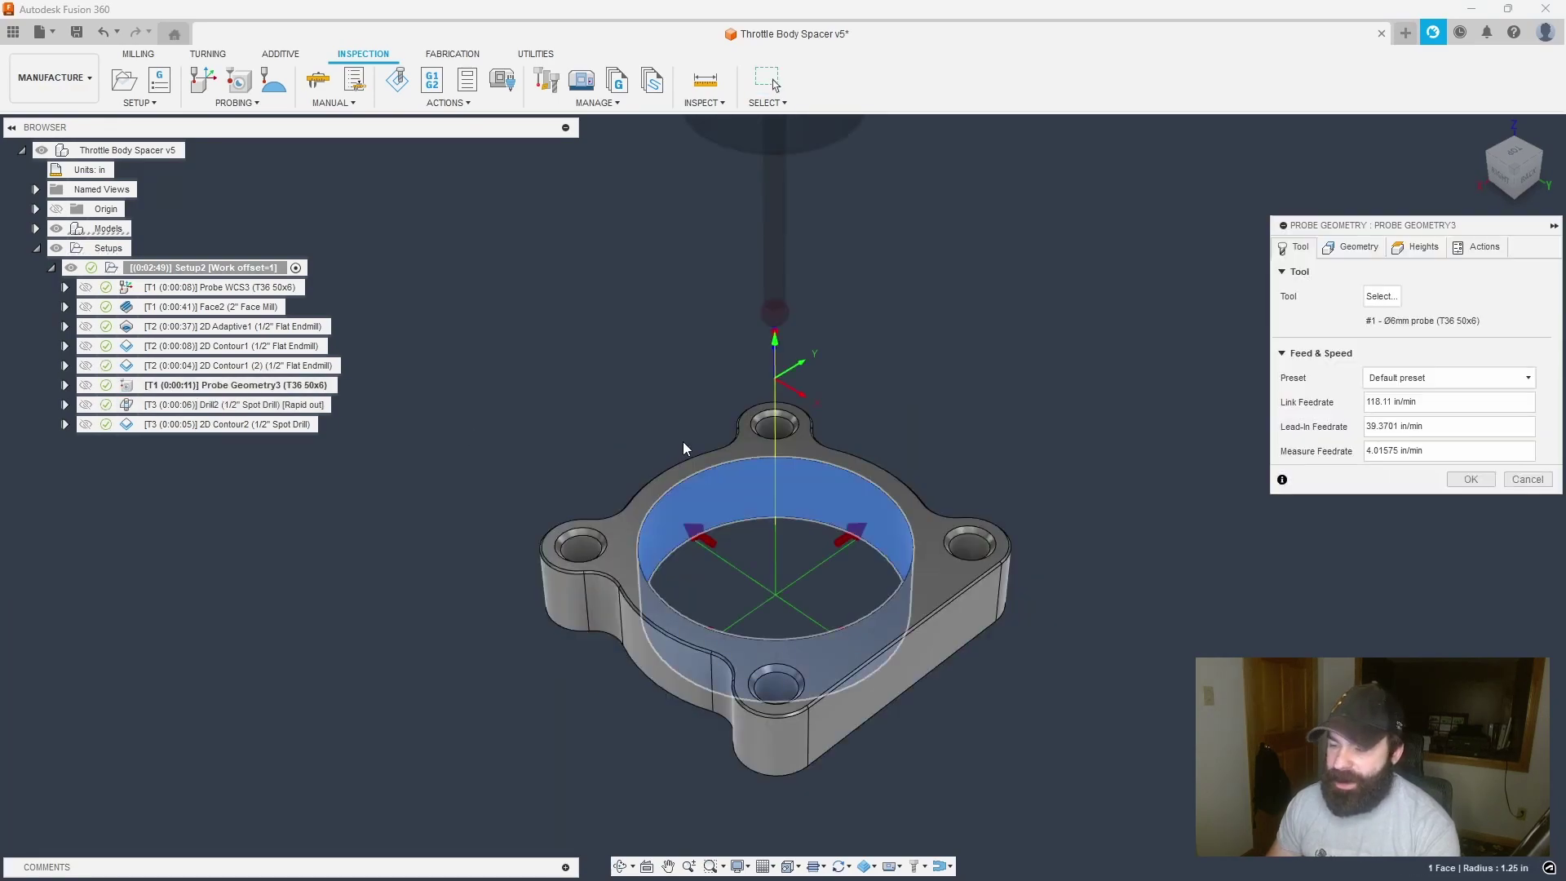
pyautogui.click(1480, 248)
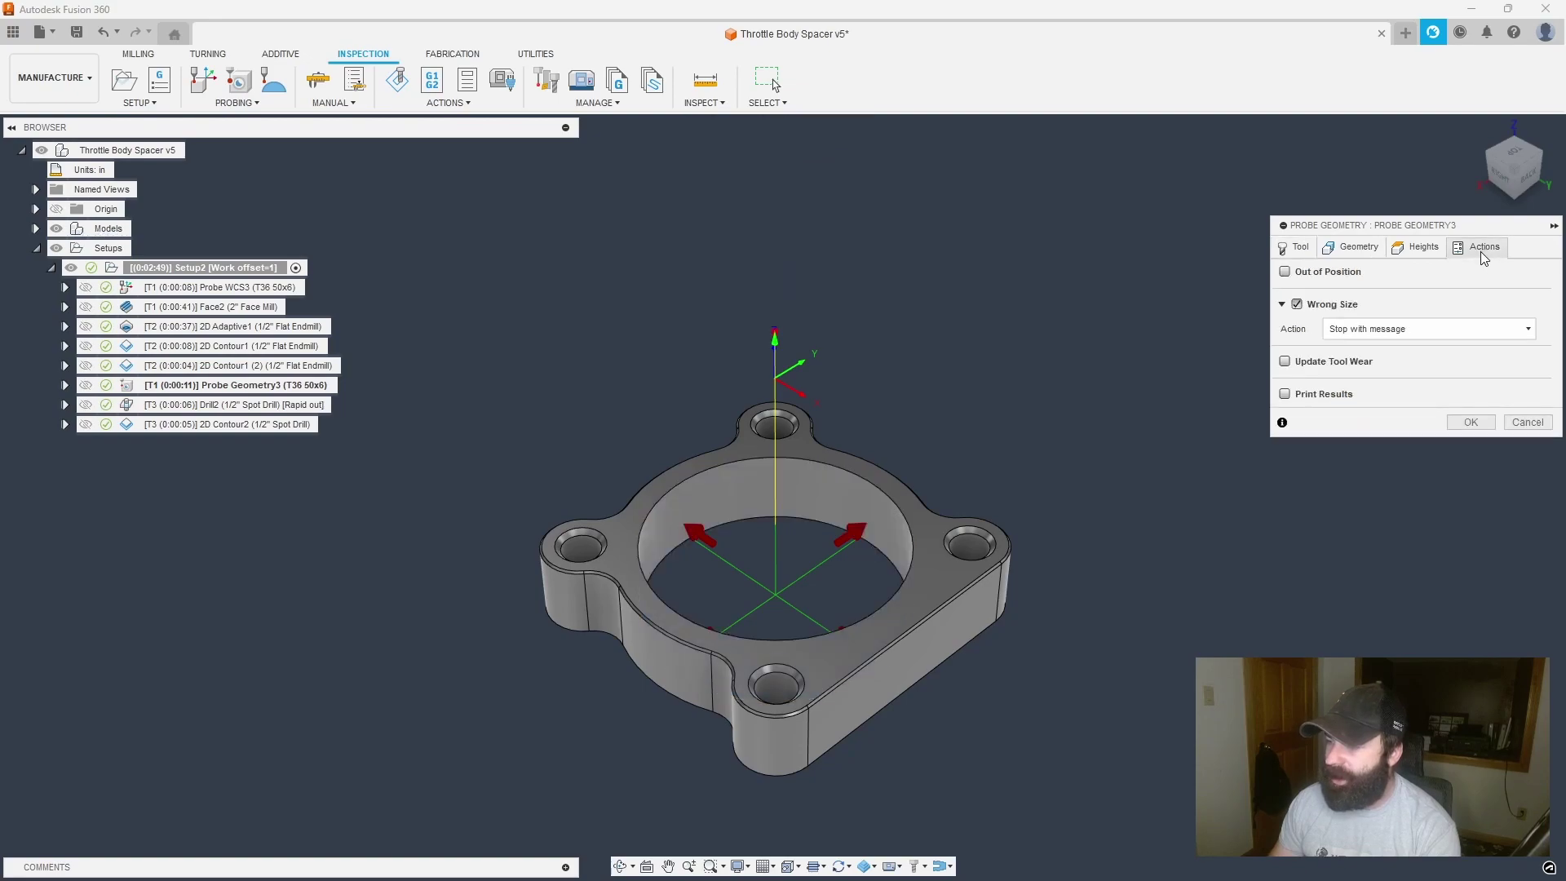
pyautogui.click(1285, 360)
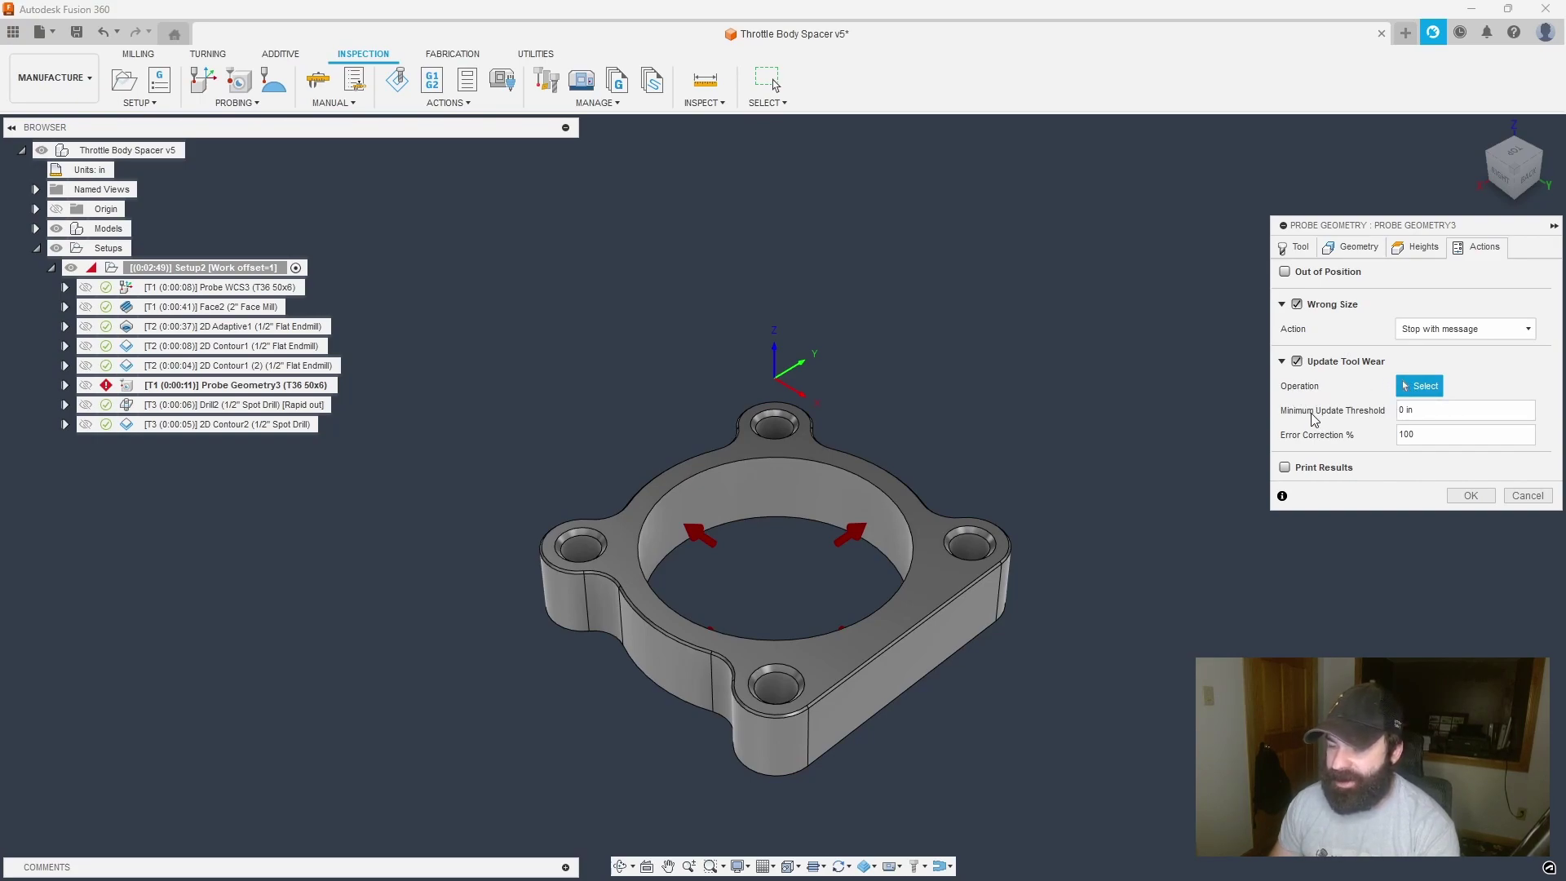
pyautogui.click(159, 367)
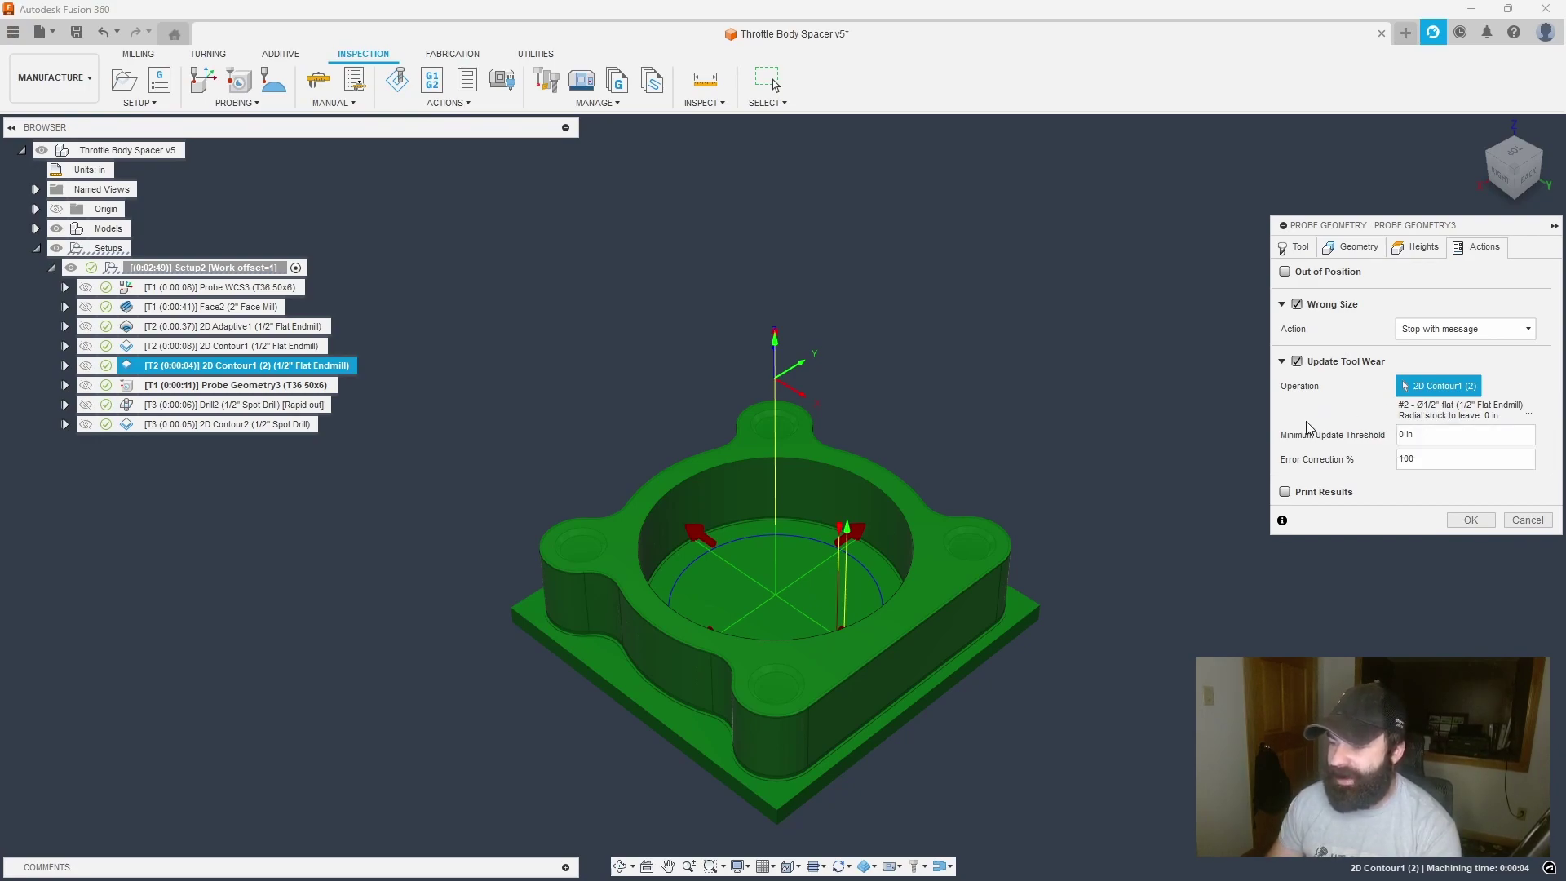
# - Set the probe's Minimum Update Threshold to .00025
pyautogui.click(1398, 435)
pyautogui.moveTo(1303, 495)
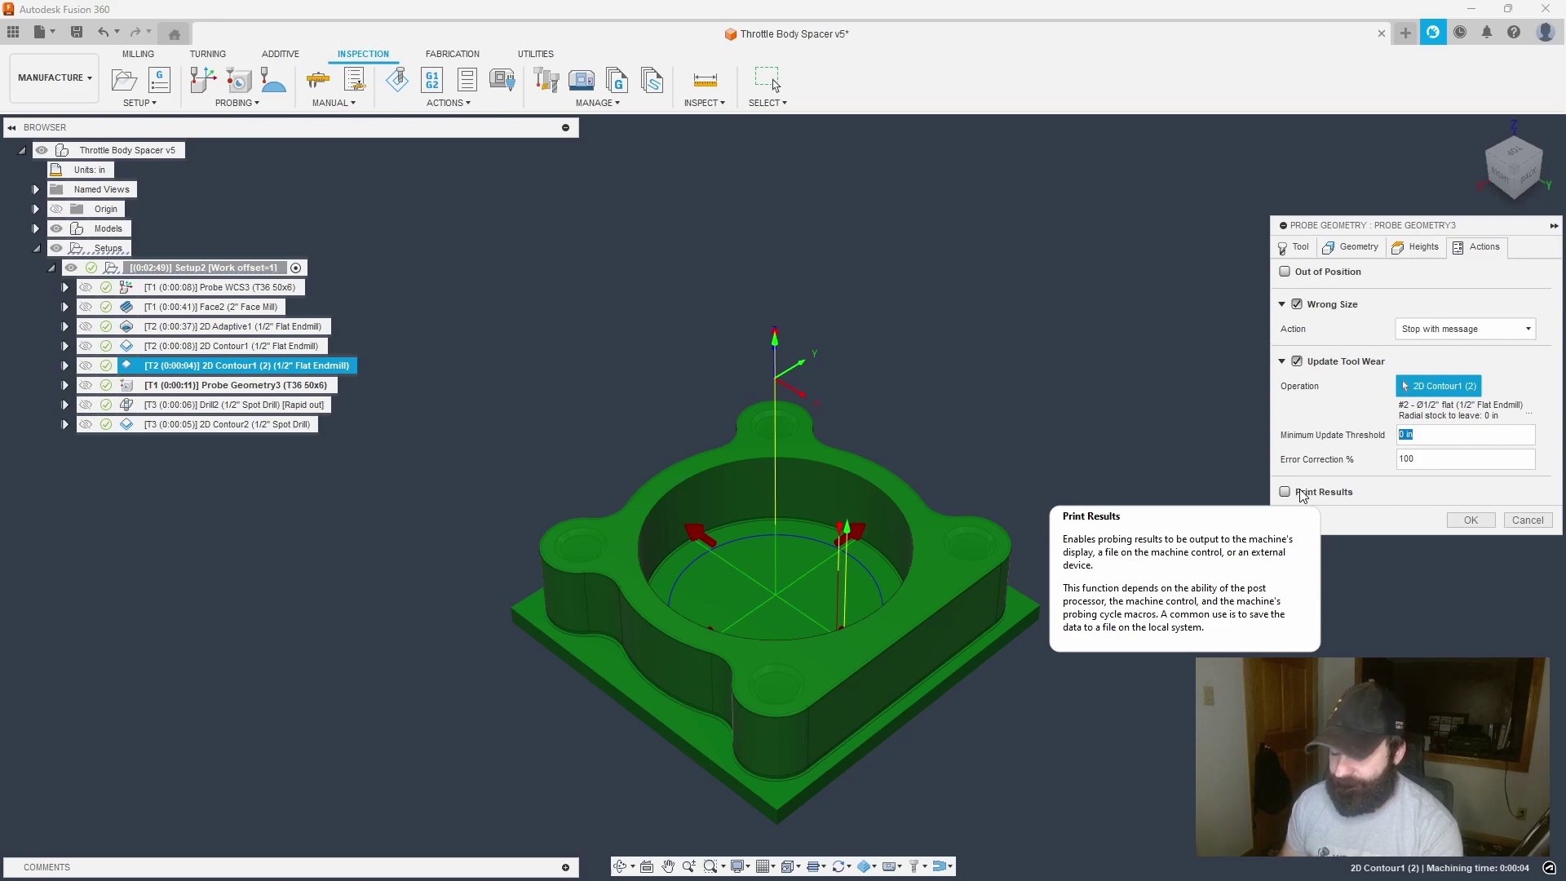
pyautogui.write('.00')
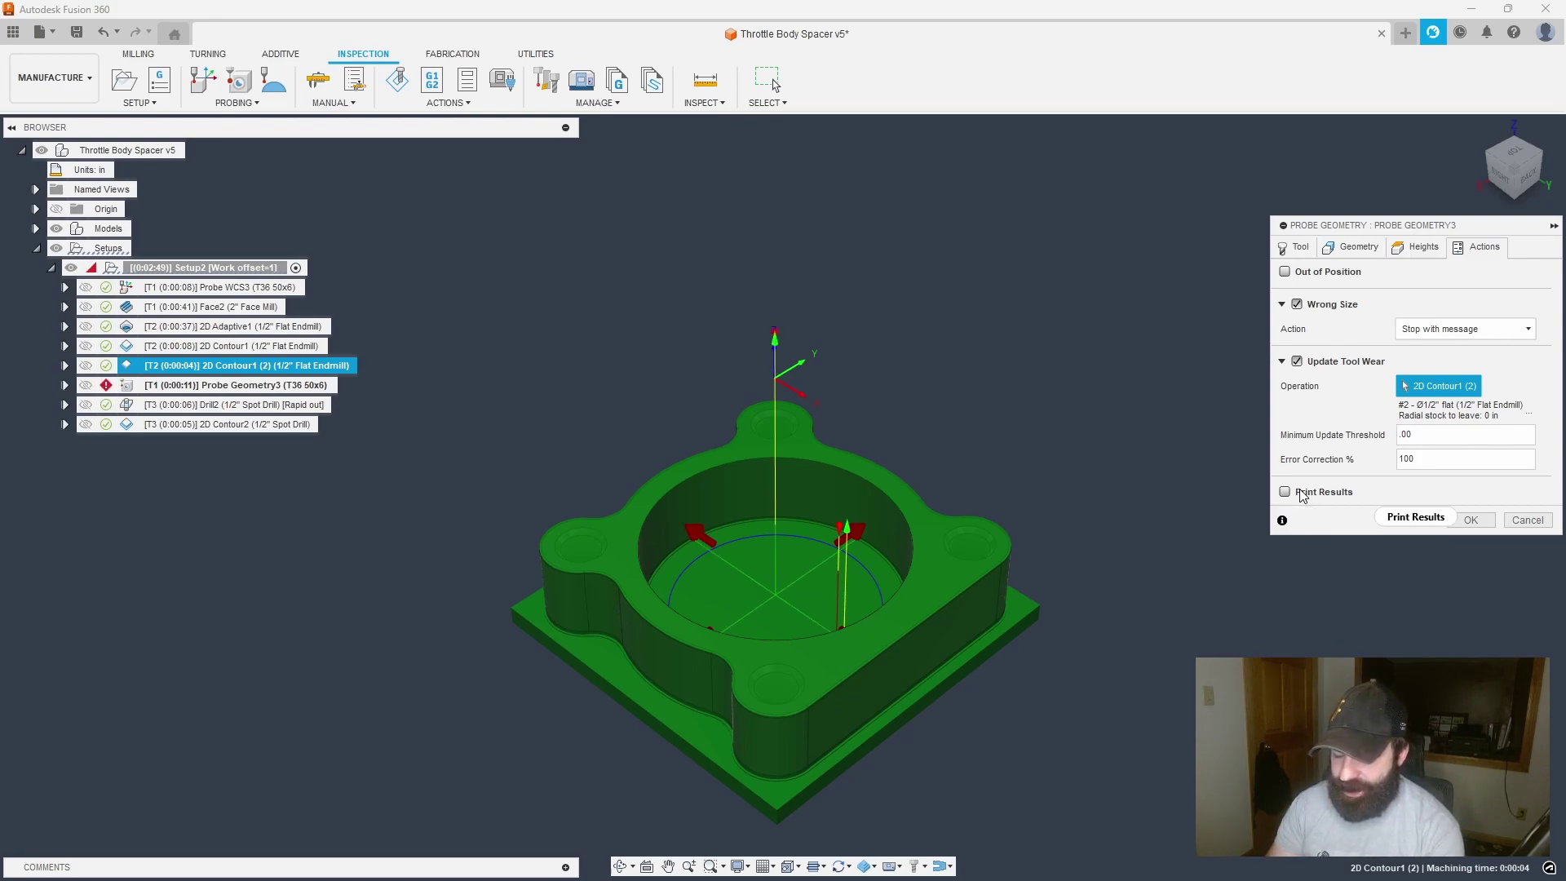
pyautogui.write('025')
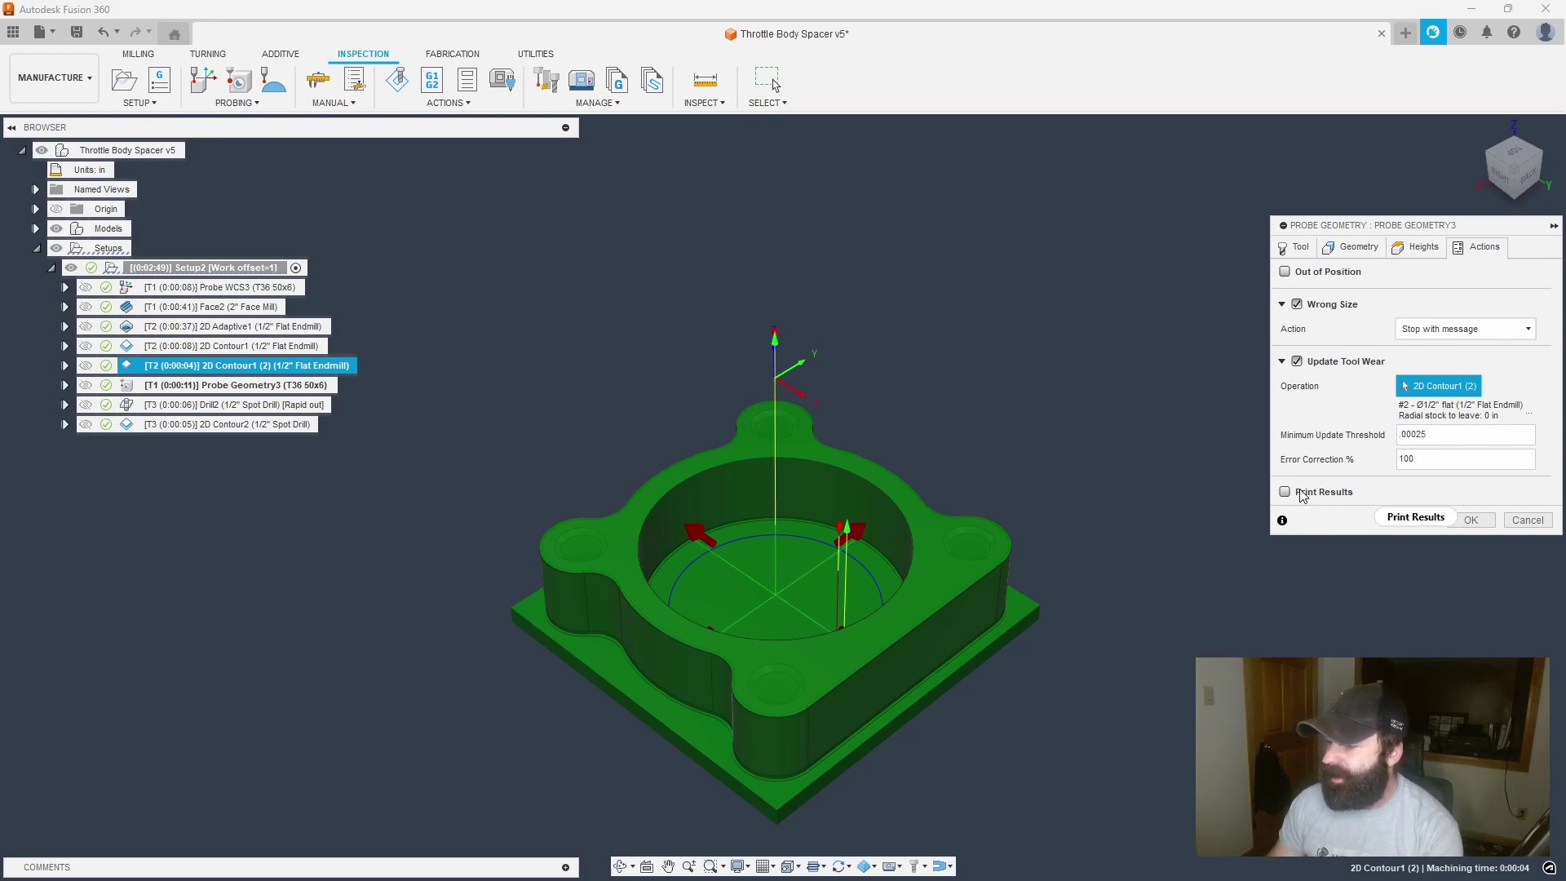
pyautogui.press('Return')
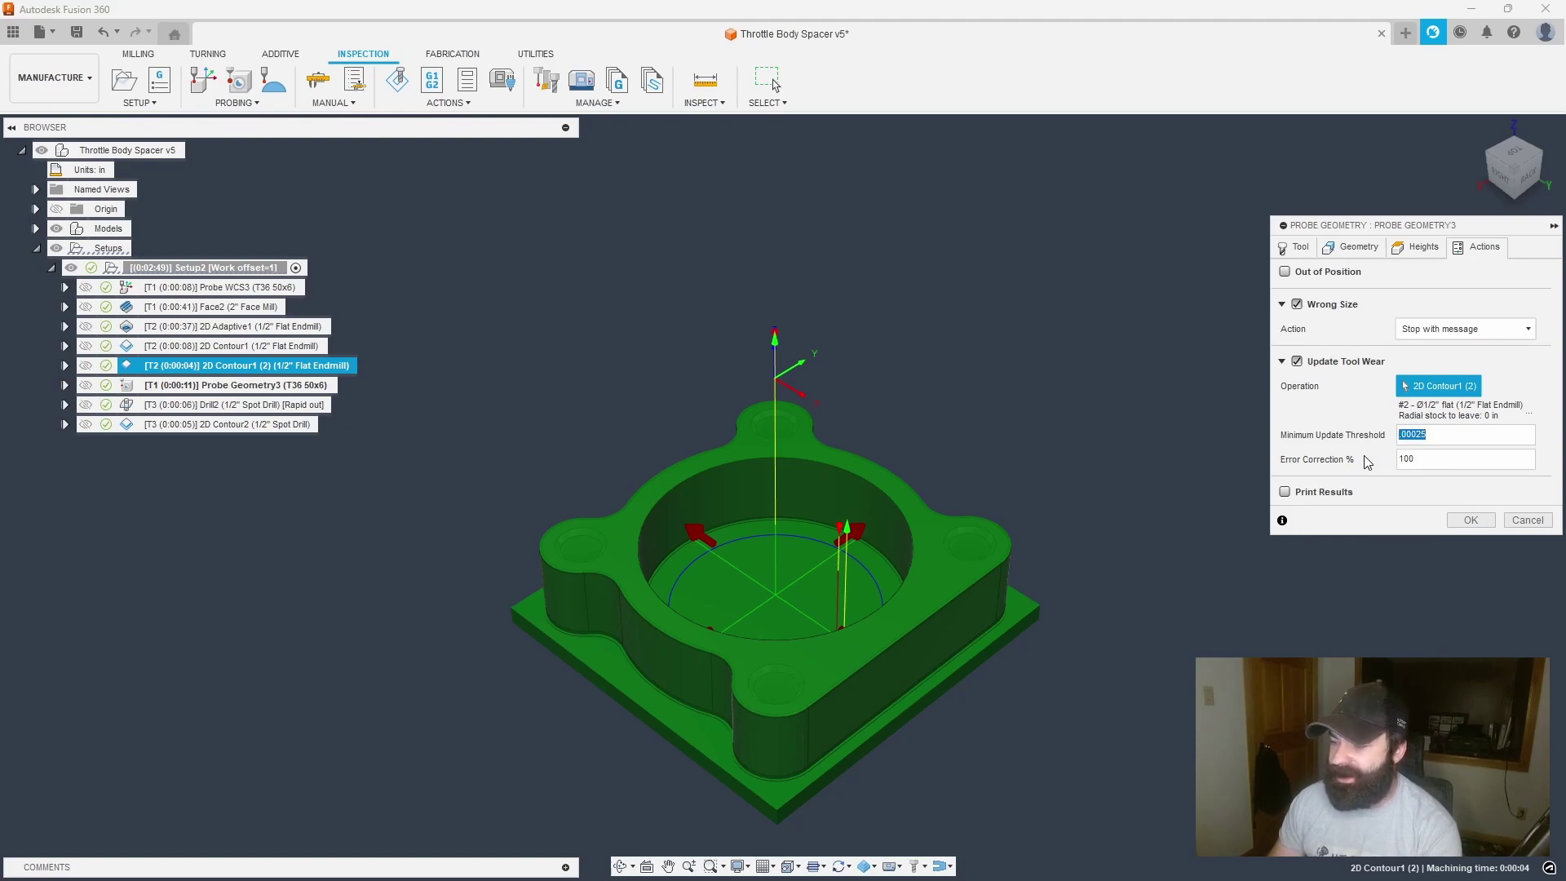
pyautogui.click(1351, 247)
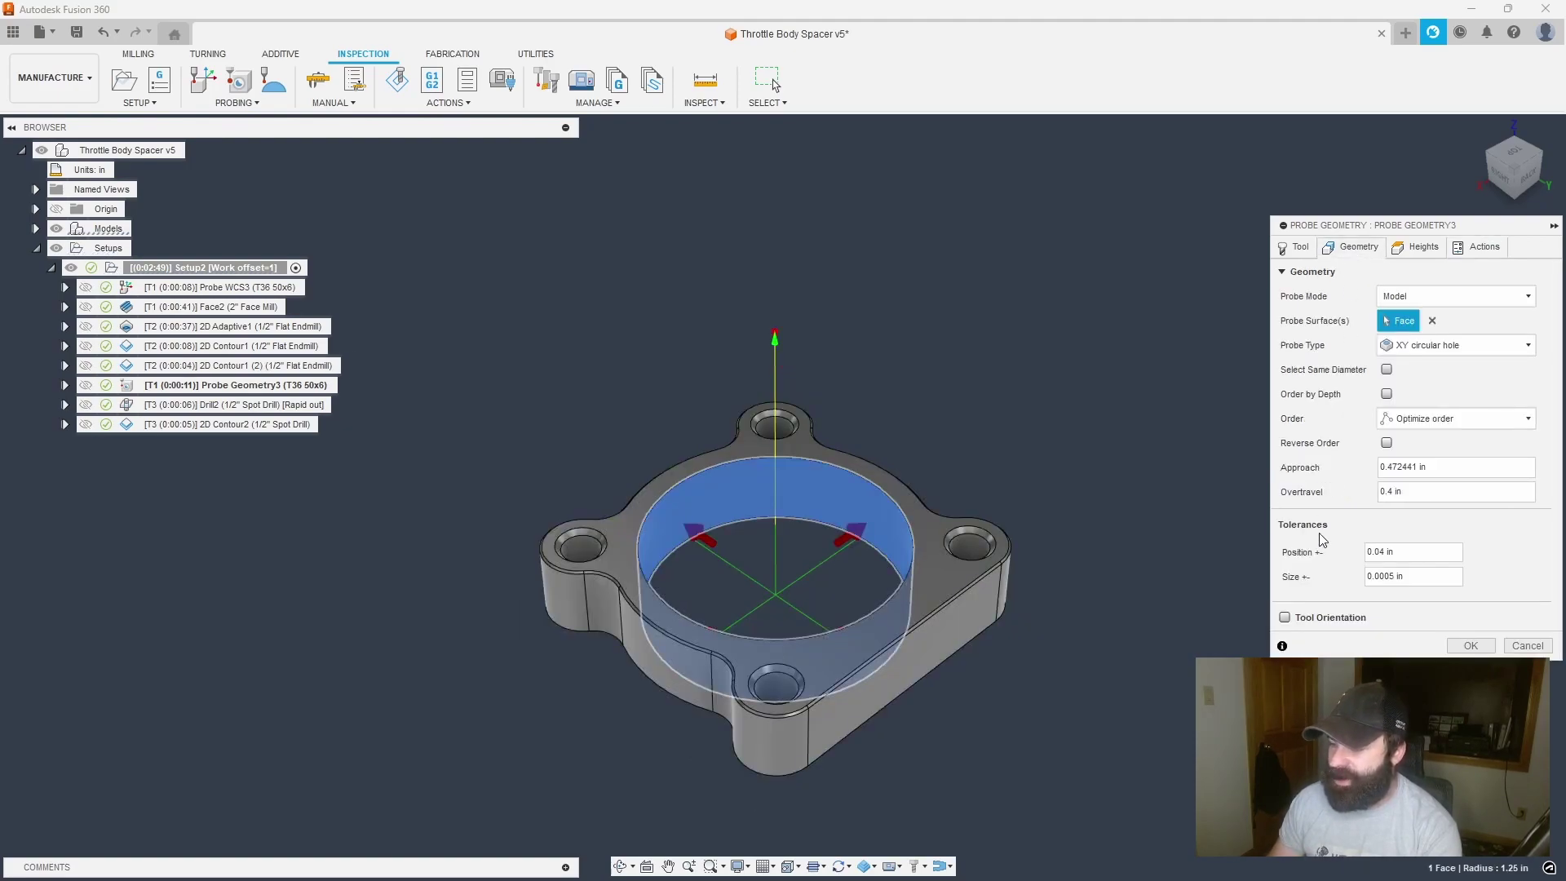
pyautogui.click(1387, 576)
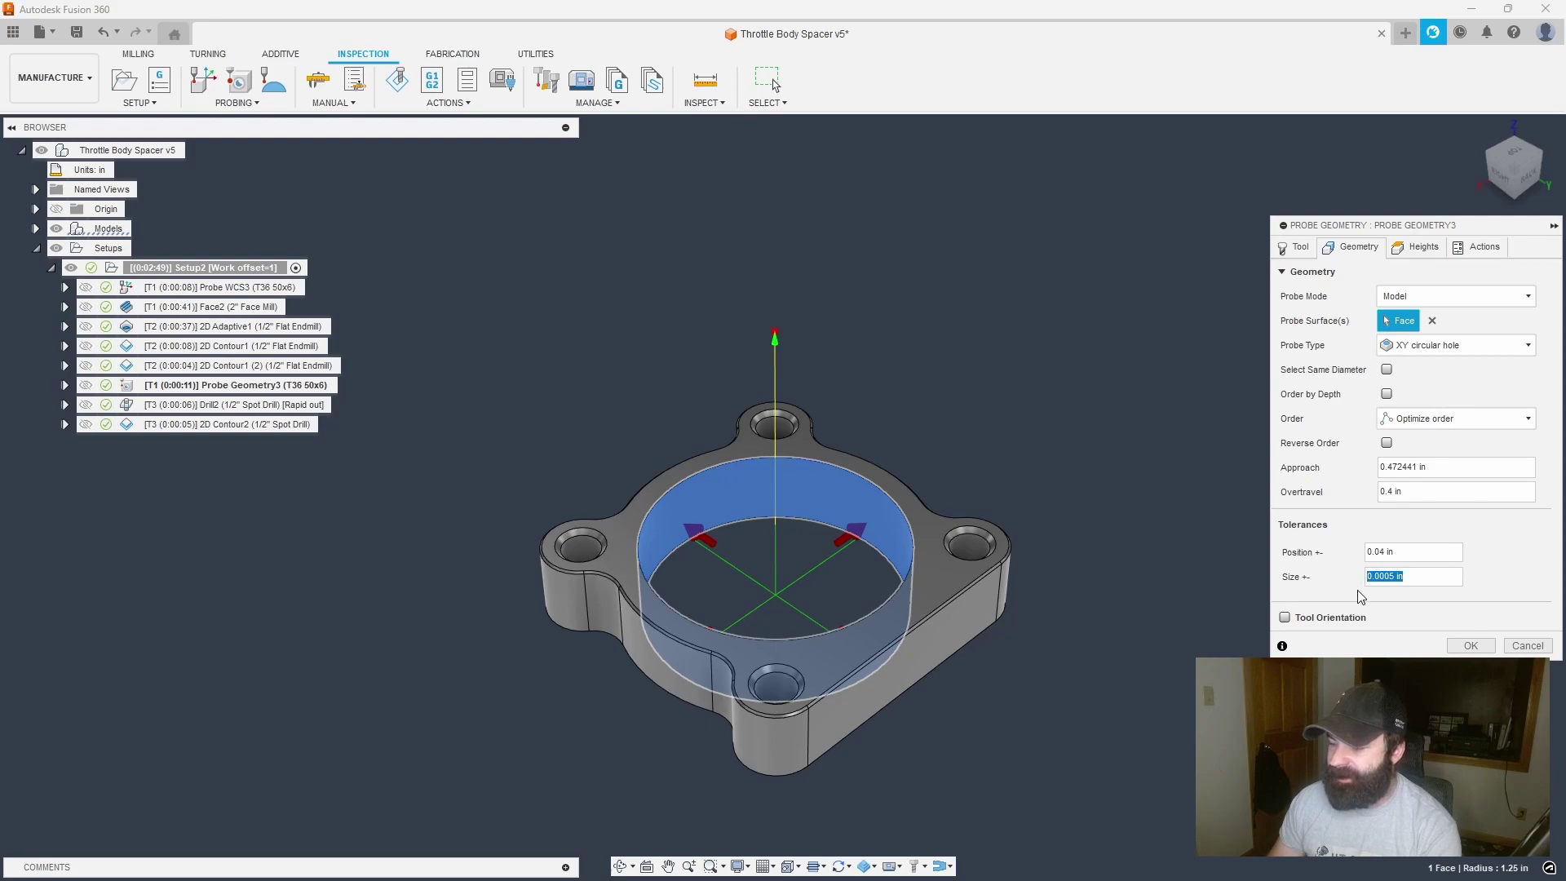
pyautogui.click(1478, 247)
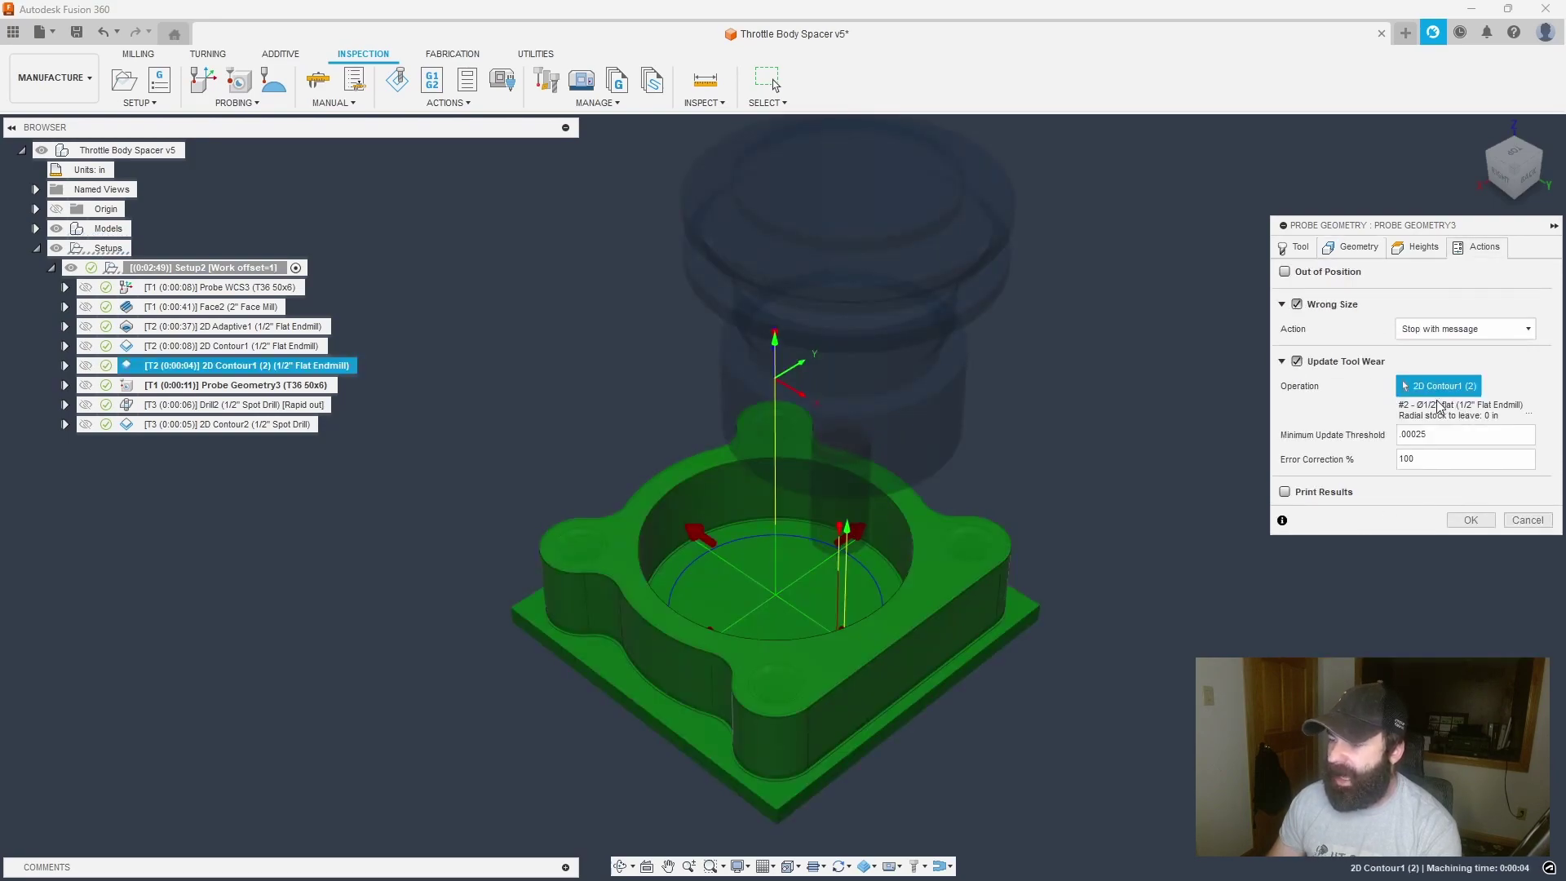
pyautogui.click(1410, 435)
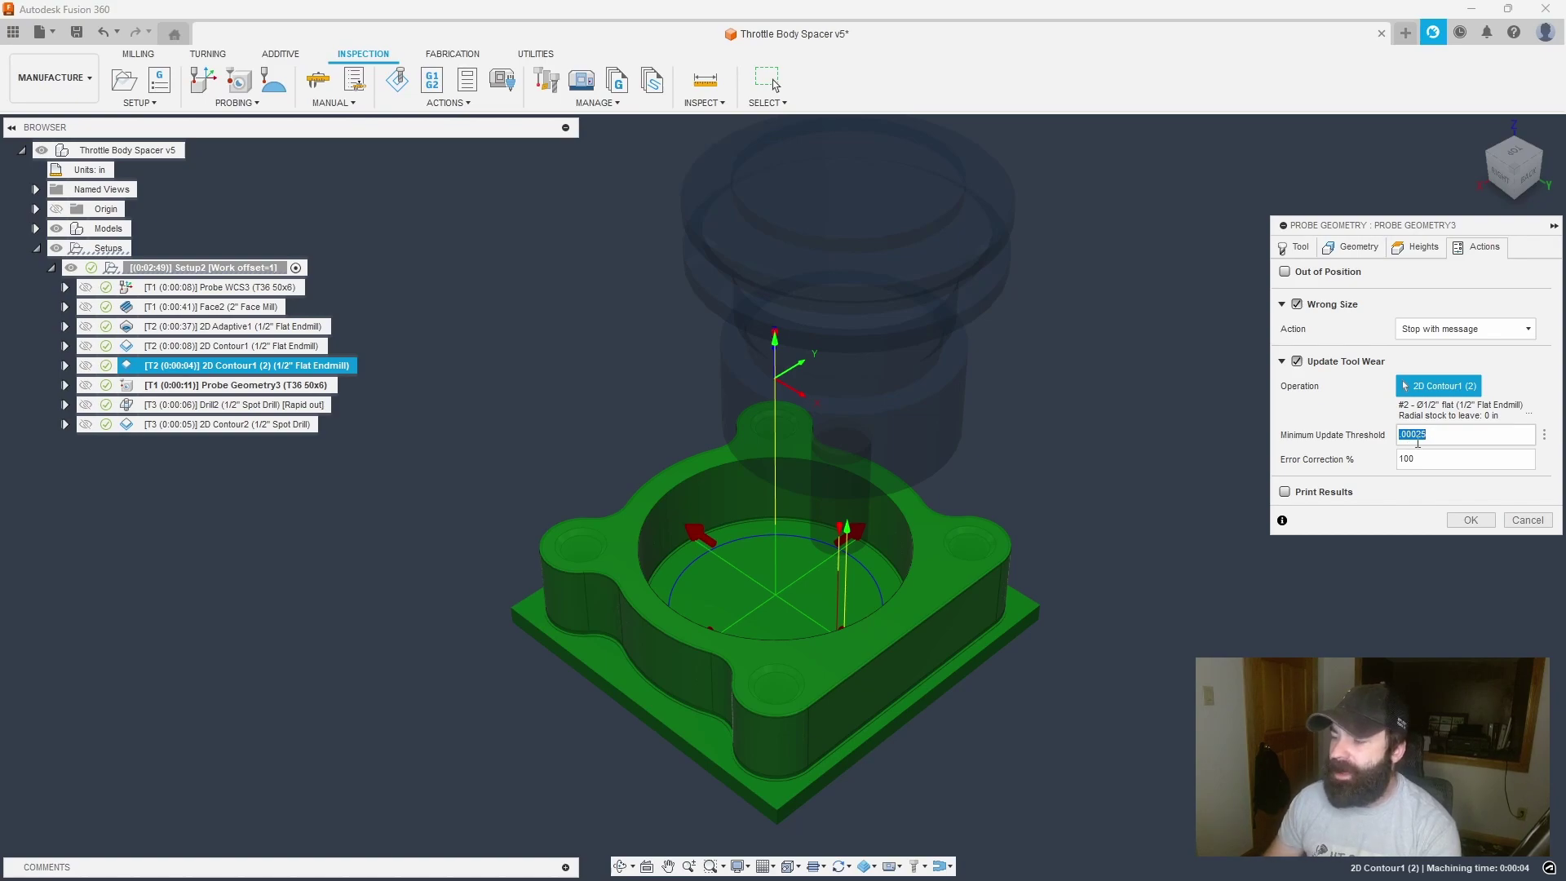
# - Set Error Correction to 75%, leave Print Results off, and apply the Probe Geometry3 settings
pyautogui.click(1437, 458)
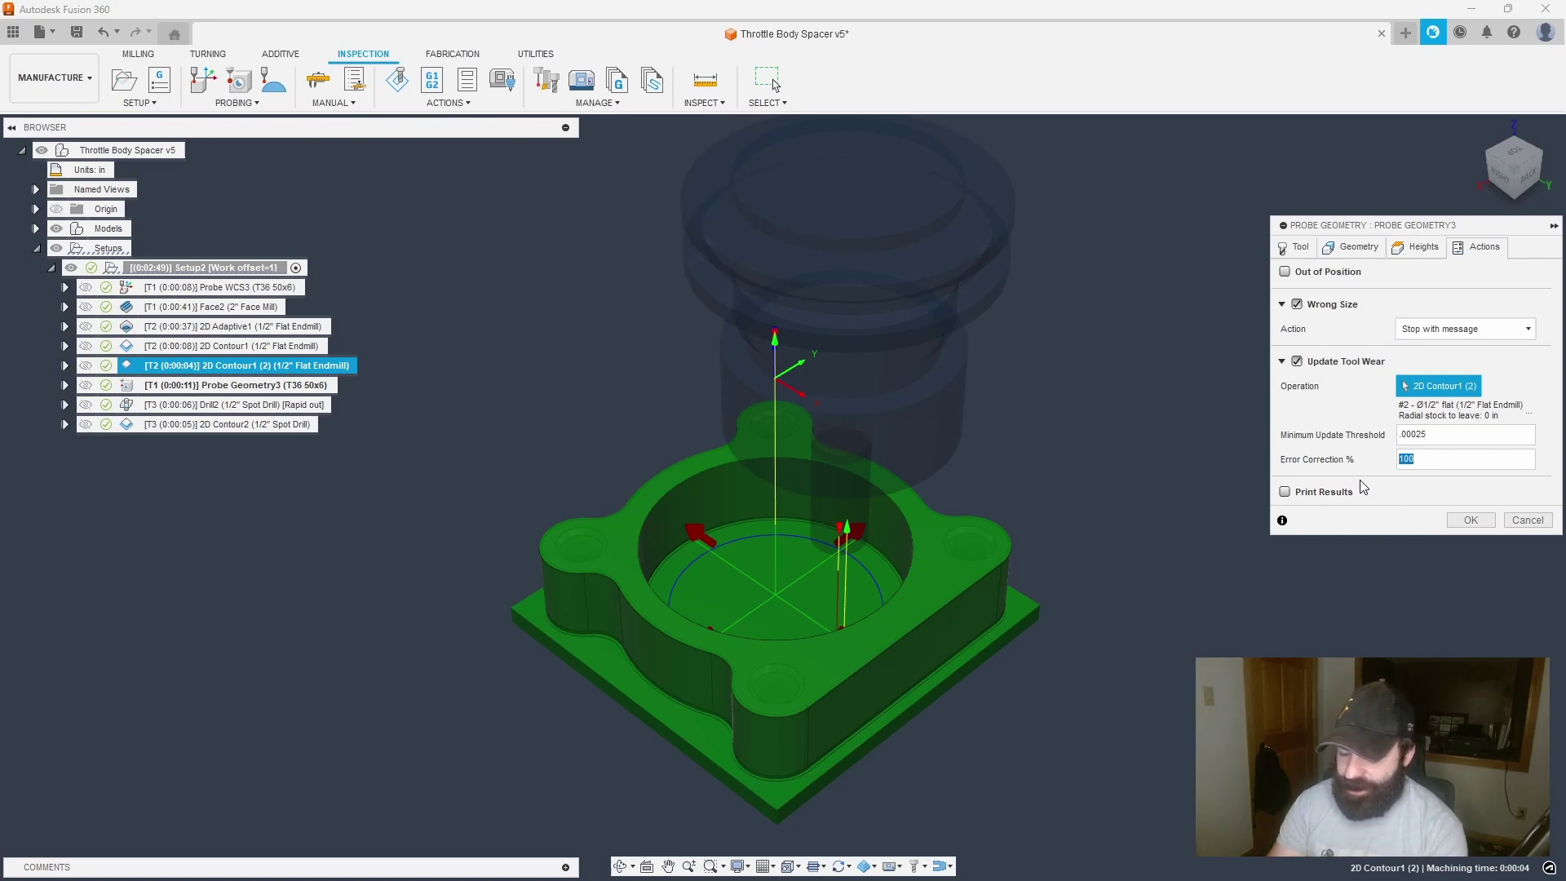
pyautogui.write('75')
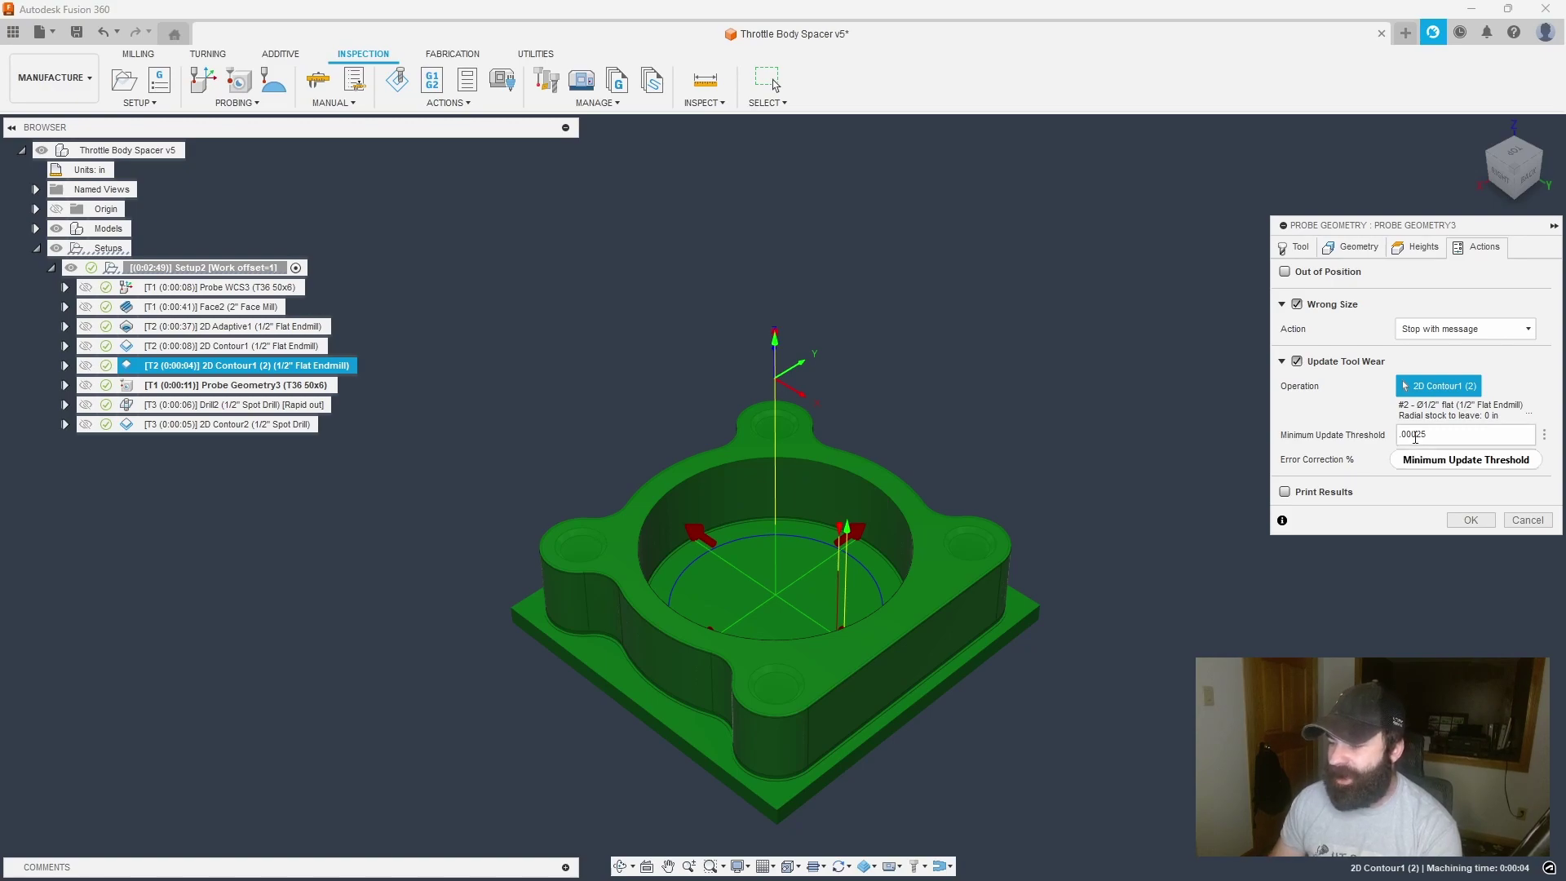
pyautogui.click(1432, 434)
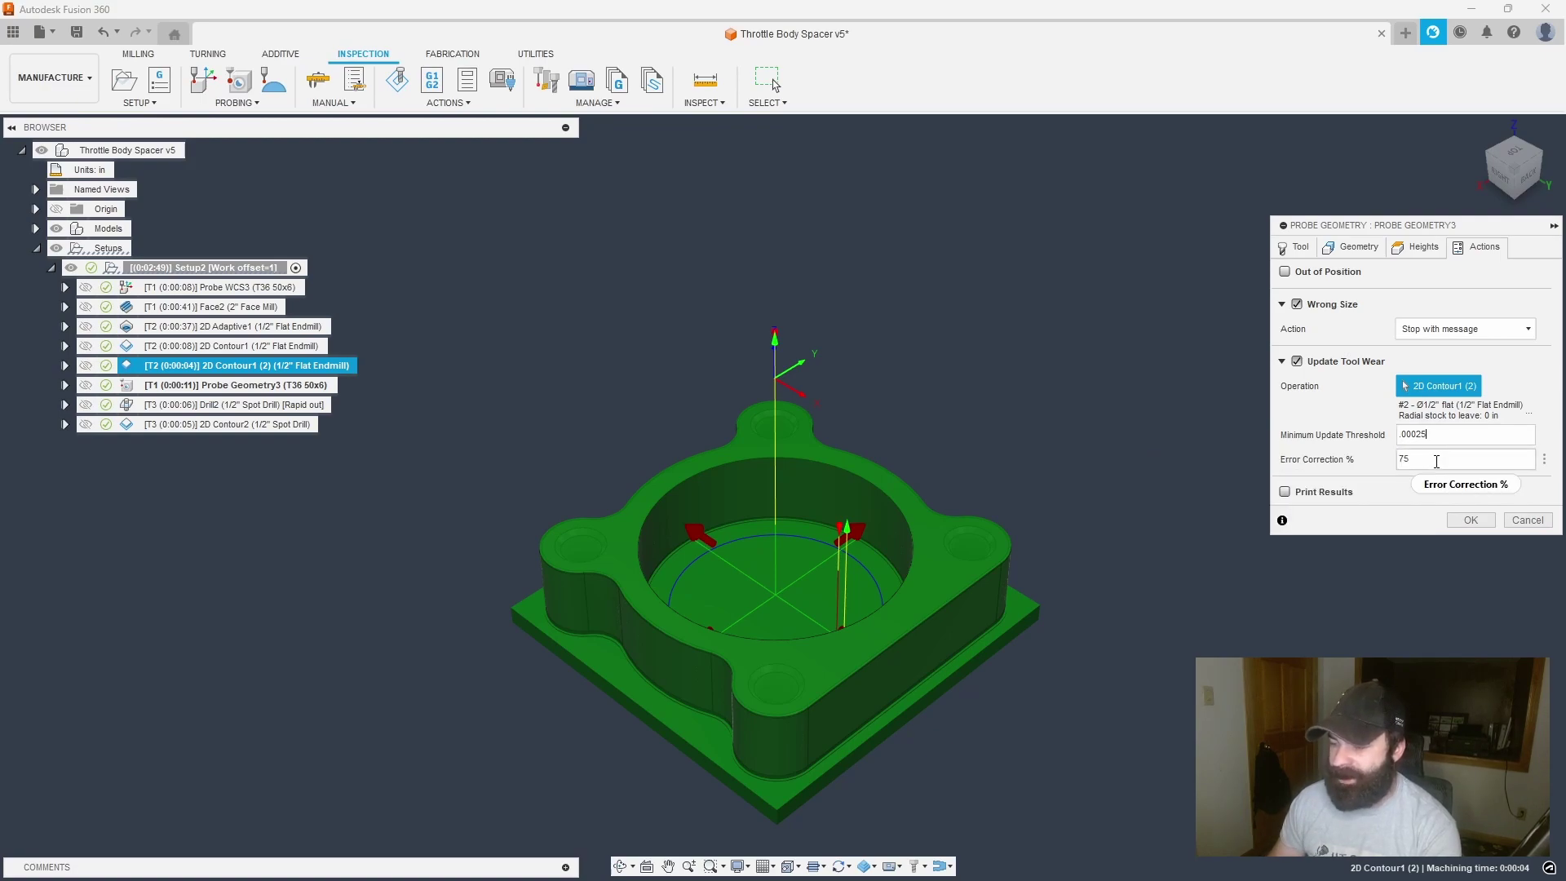
pyautogui.click(1286, 493)
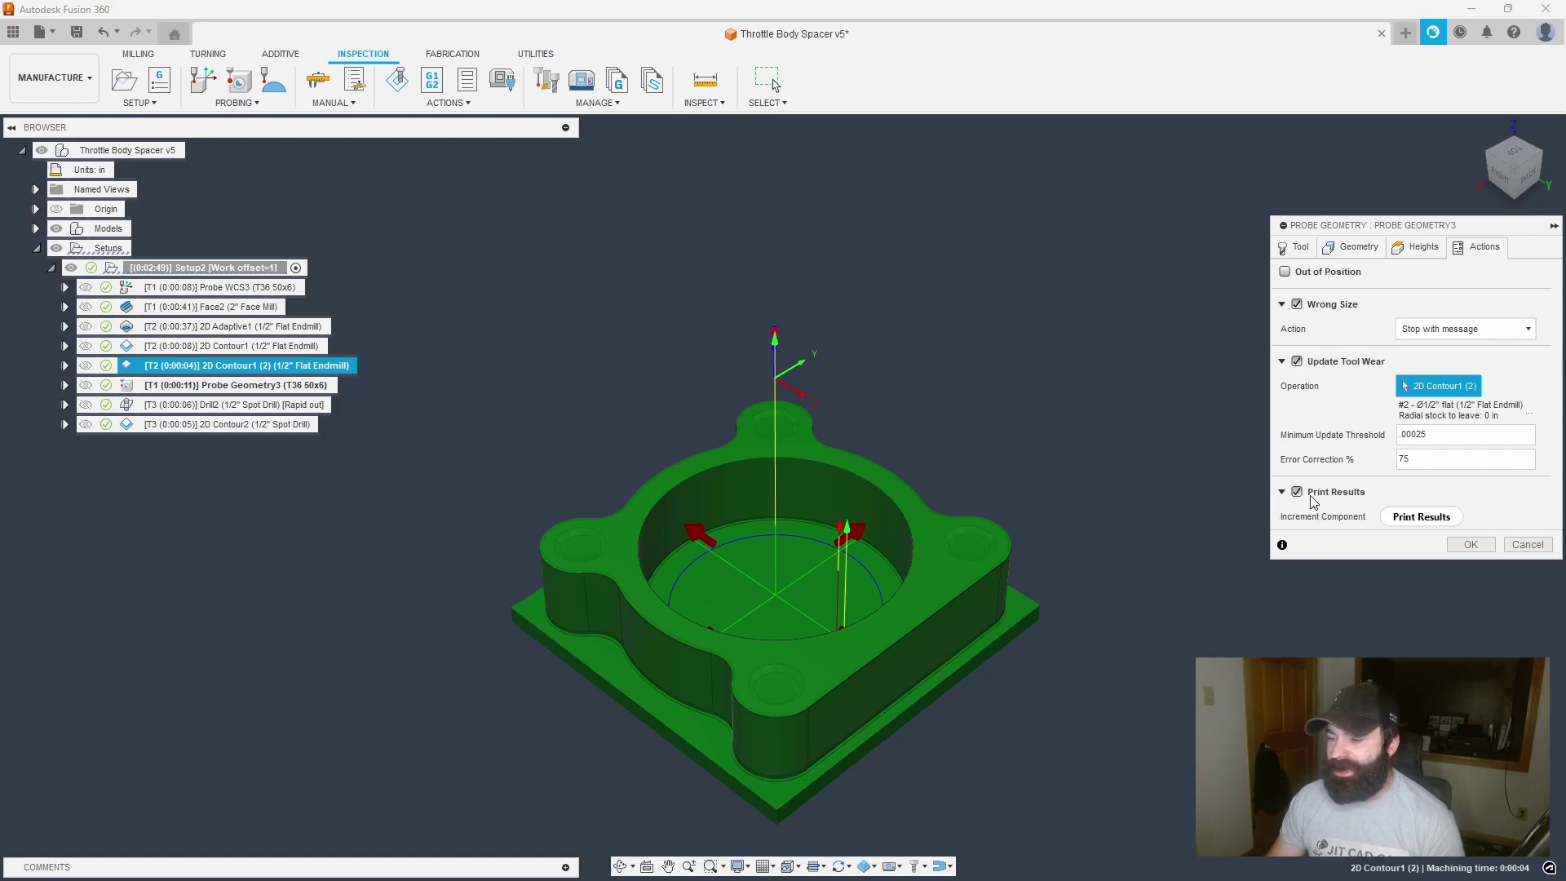
pyautogui.click(1287, 494)
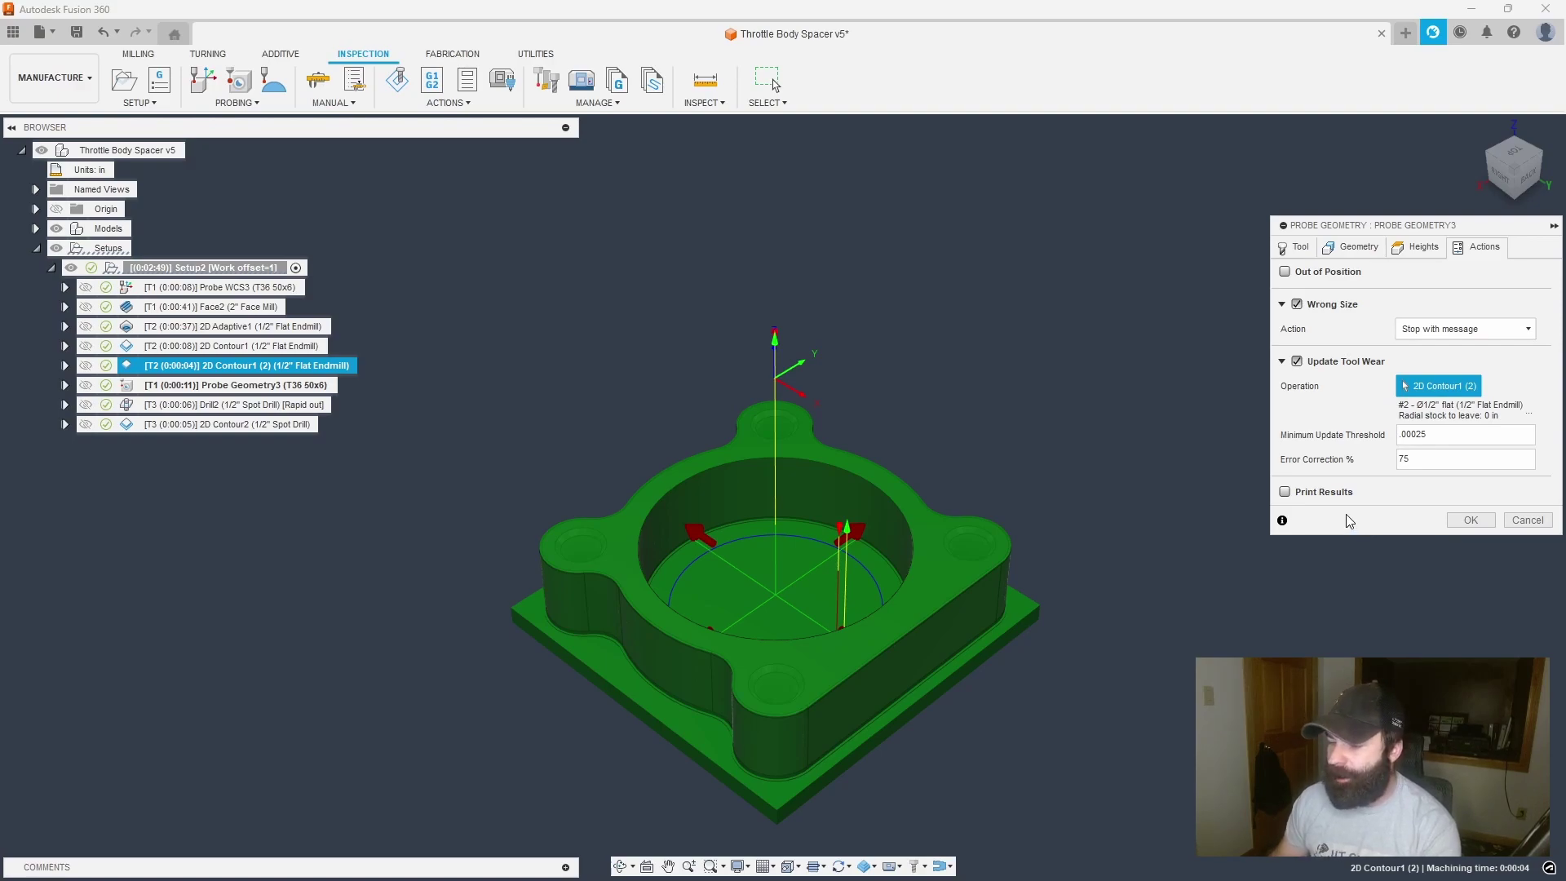
pyautogui.click(1471, 522)
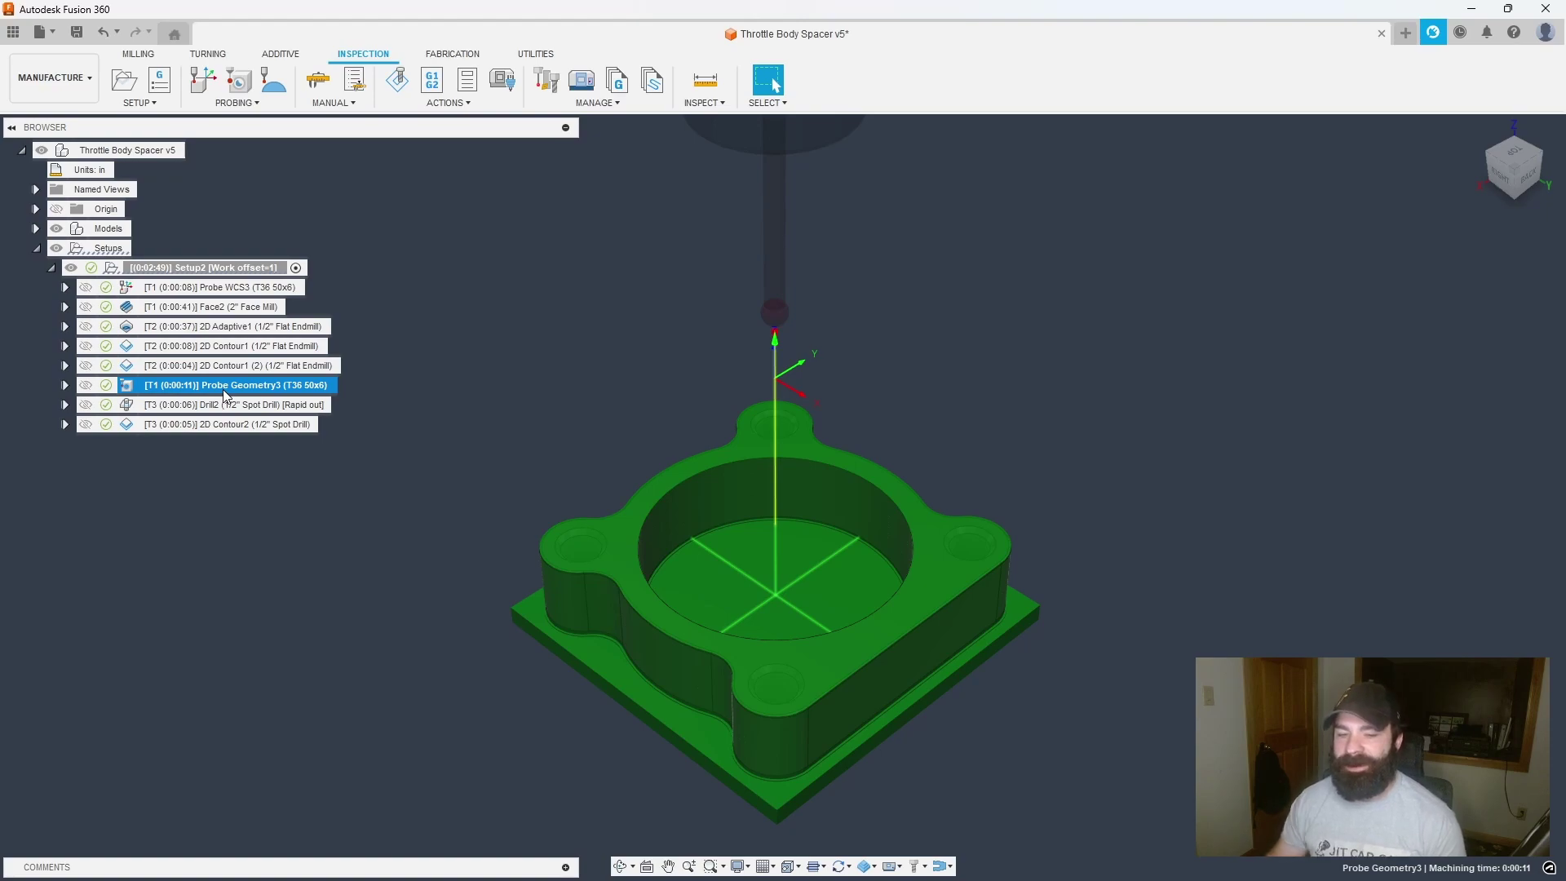
# - Duplicate 2D Contour1 (2) and place the copy below Probe Geometry3
pyautogui.click(176, 369)
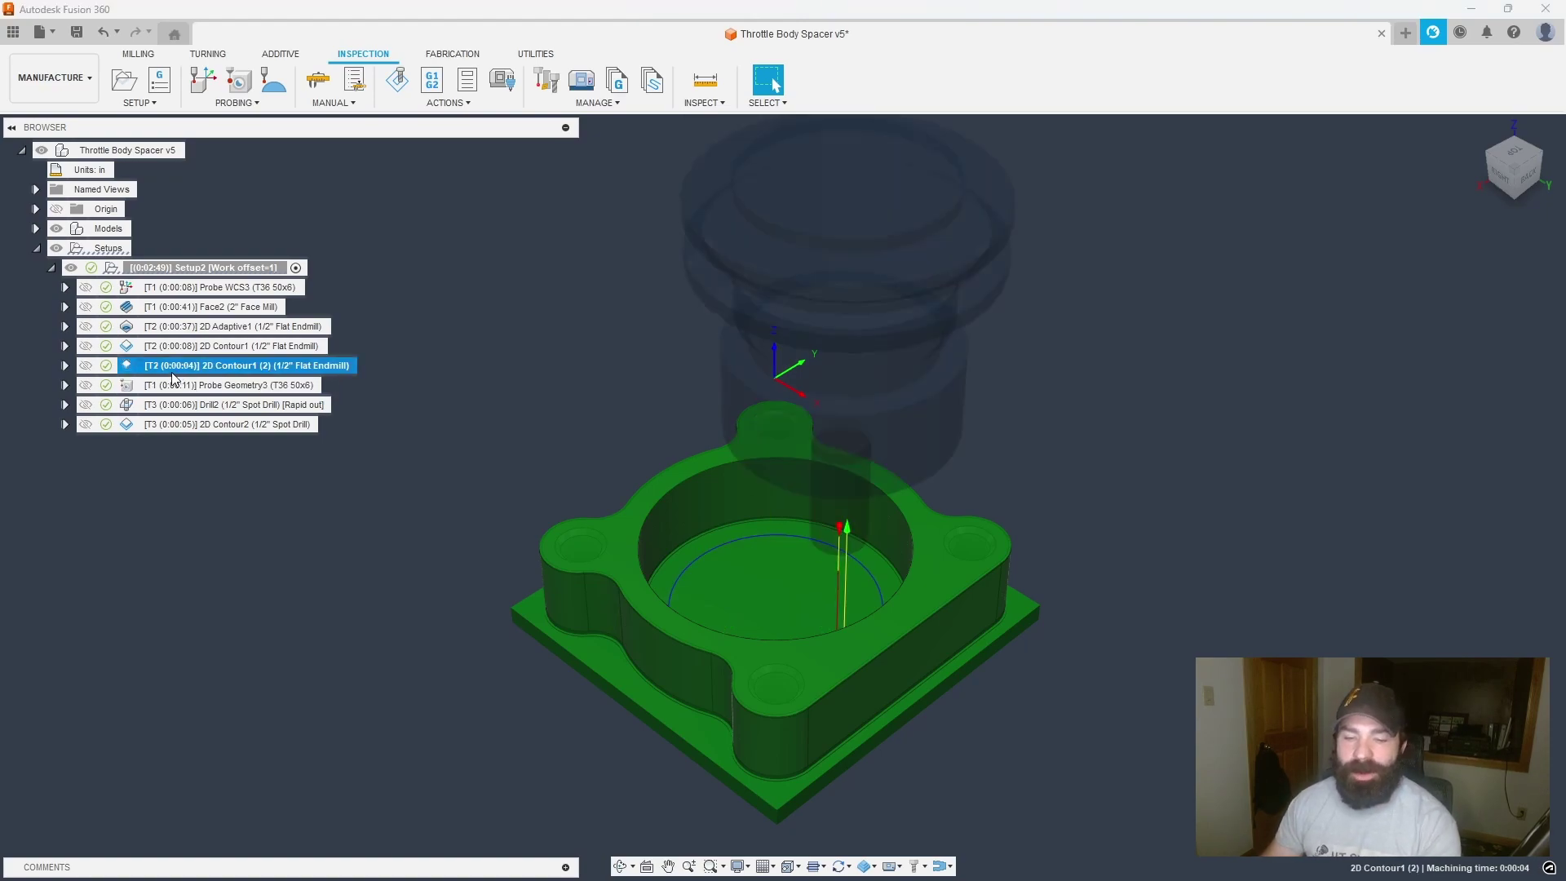
pyautogui.rightClick(173, 375)
pyautogui.click(200, 369)
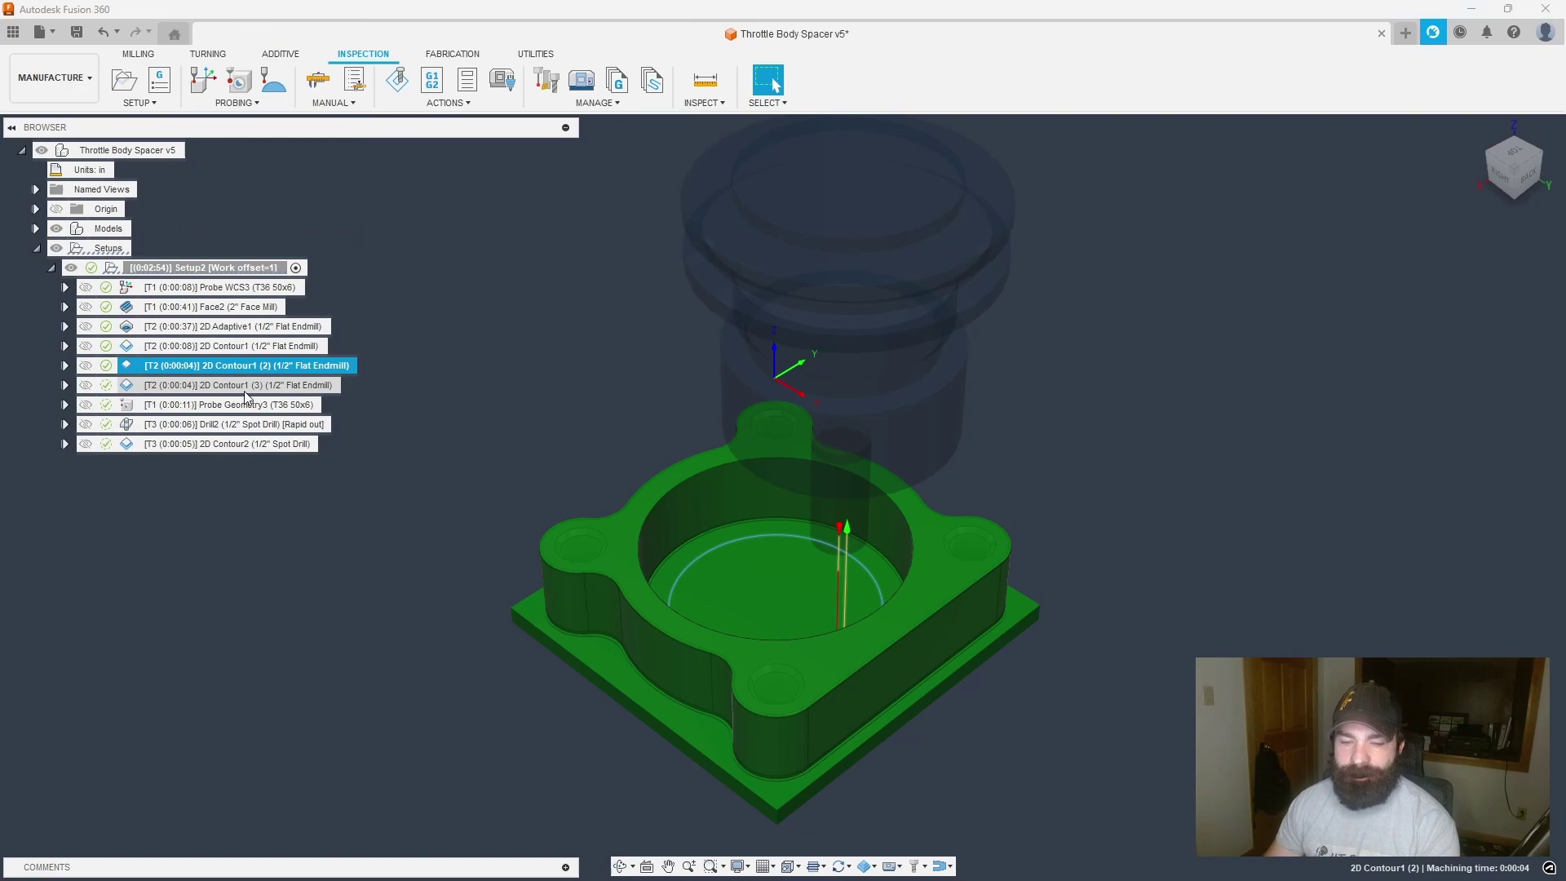
pyautogui.moveTo(137, 384); pyautogui.dragTo(249, 418)
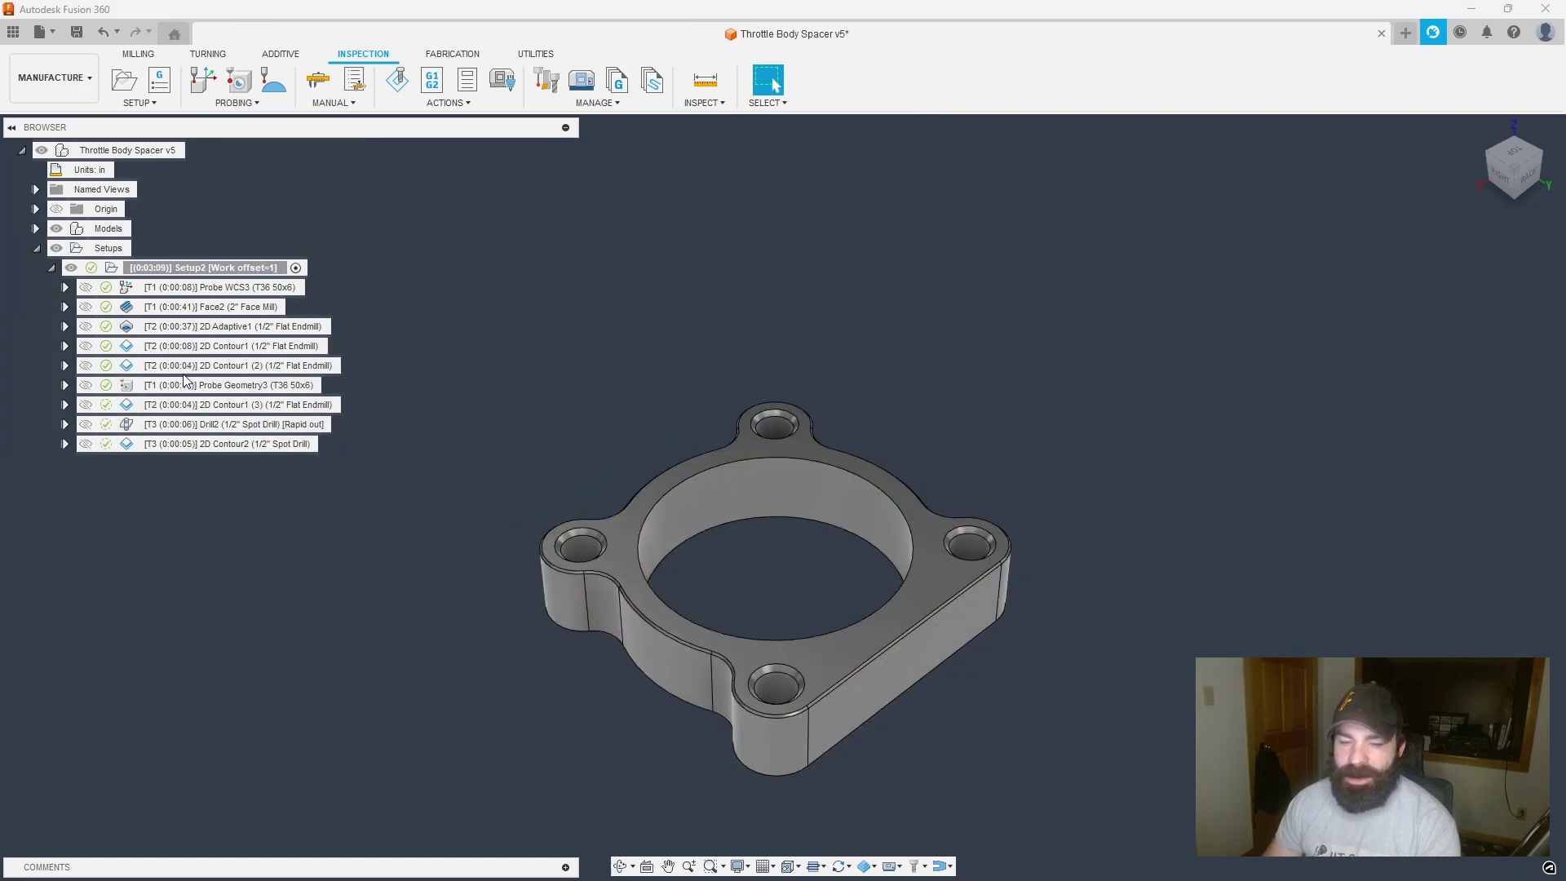
pyautogui.doubleClick(141, 372)
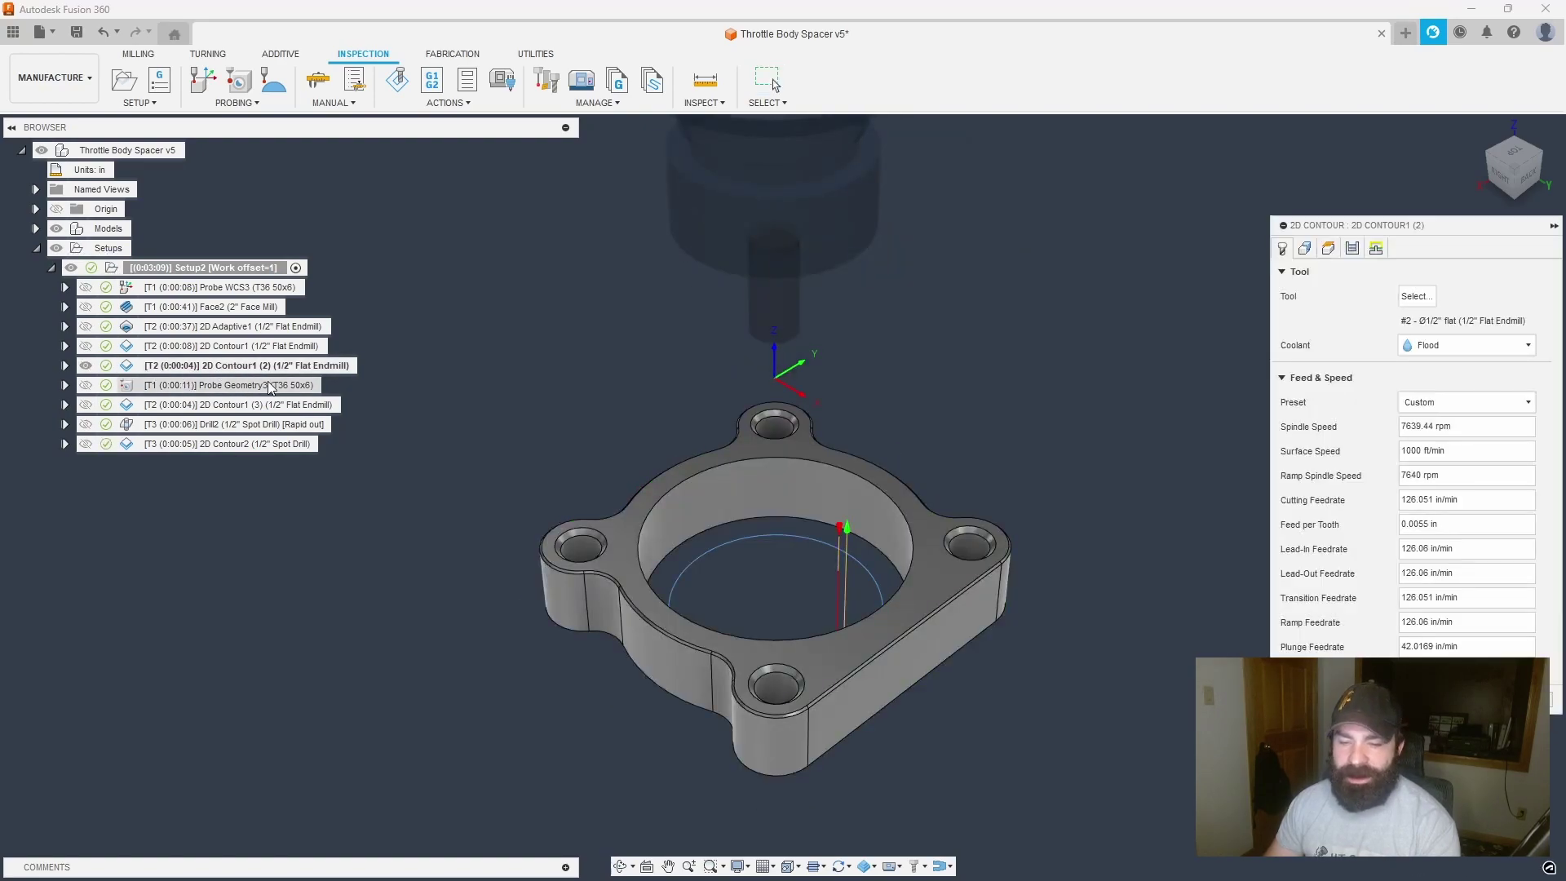
pyautogui.press('Escape')
# - Rename the original bore contour 'Pre' and the copy 'Post'
pyautogui.click(245, 370)
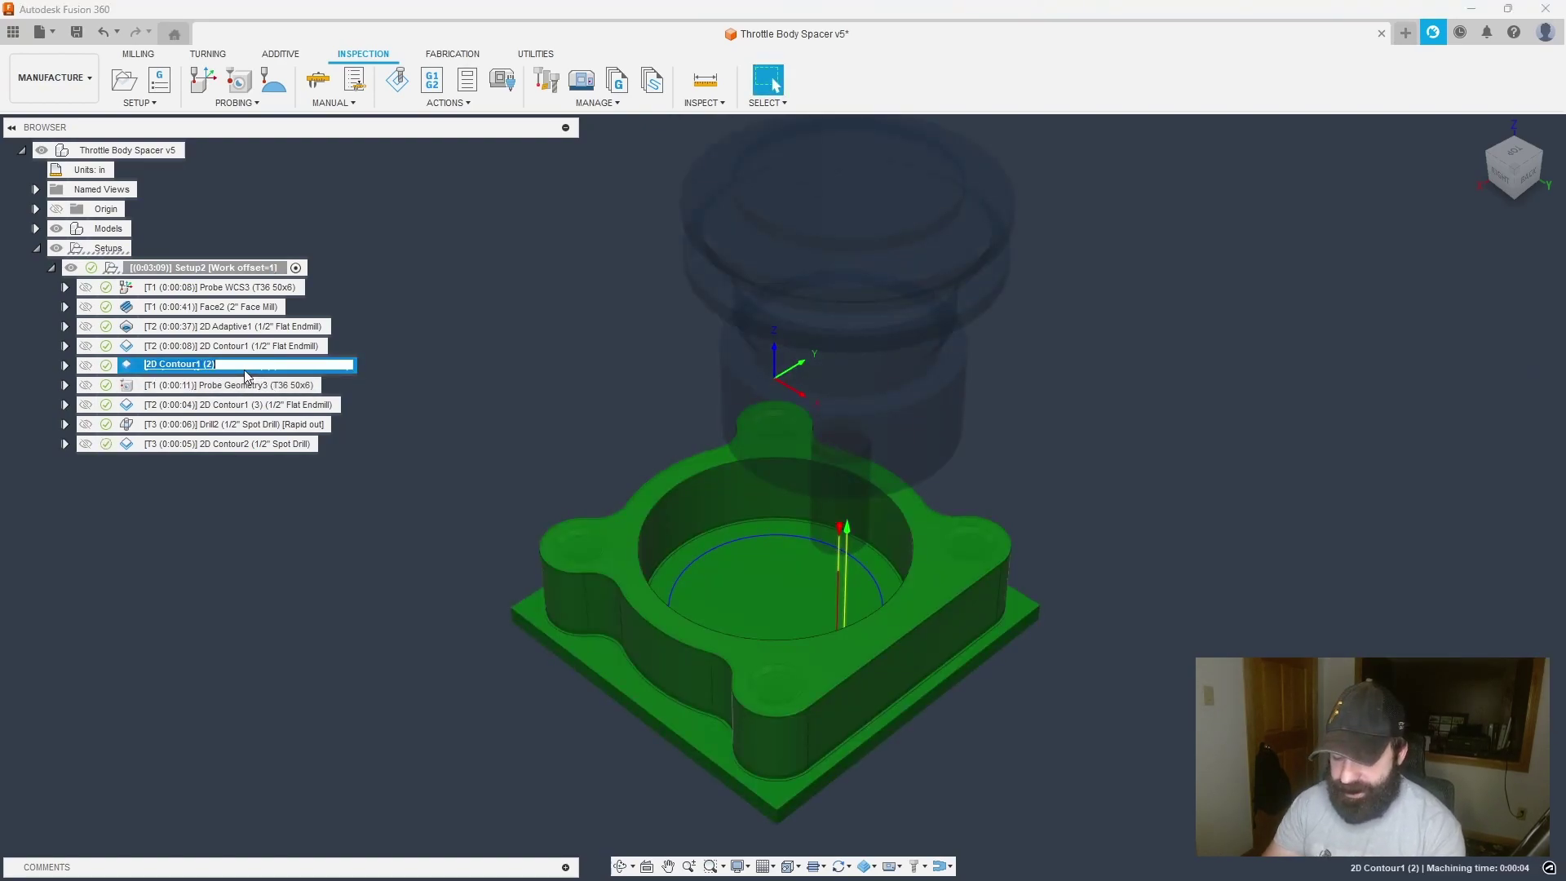
pyautogui.write('Pre')
pyautogui.press('Return')
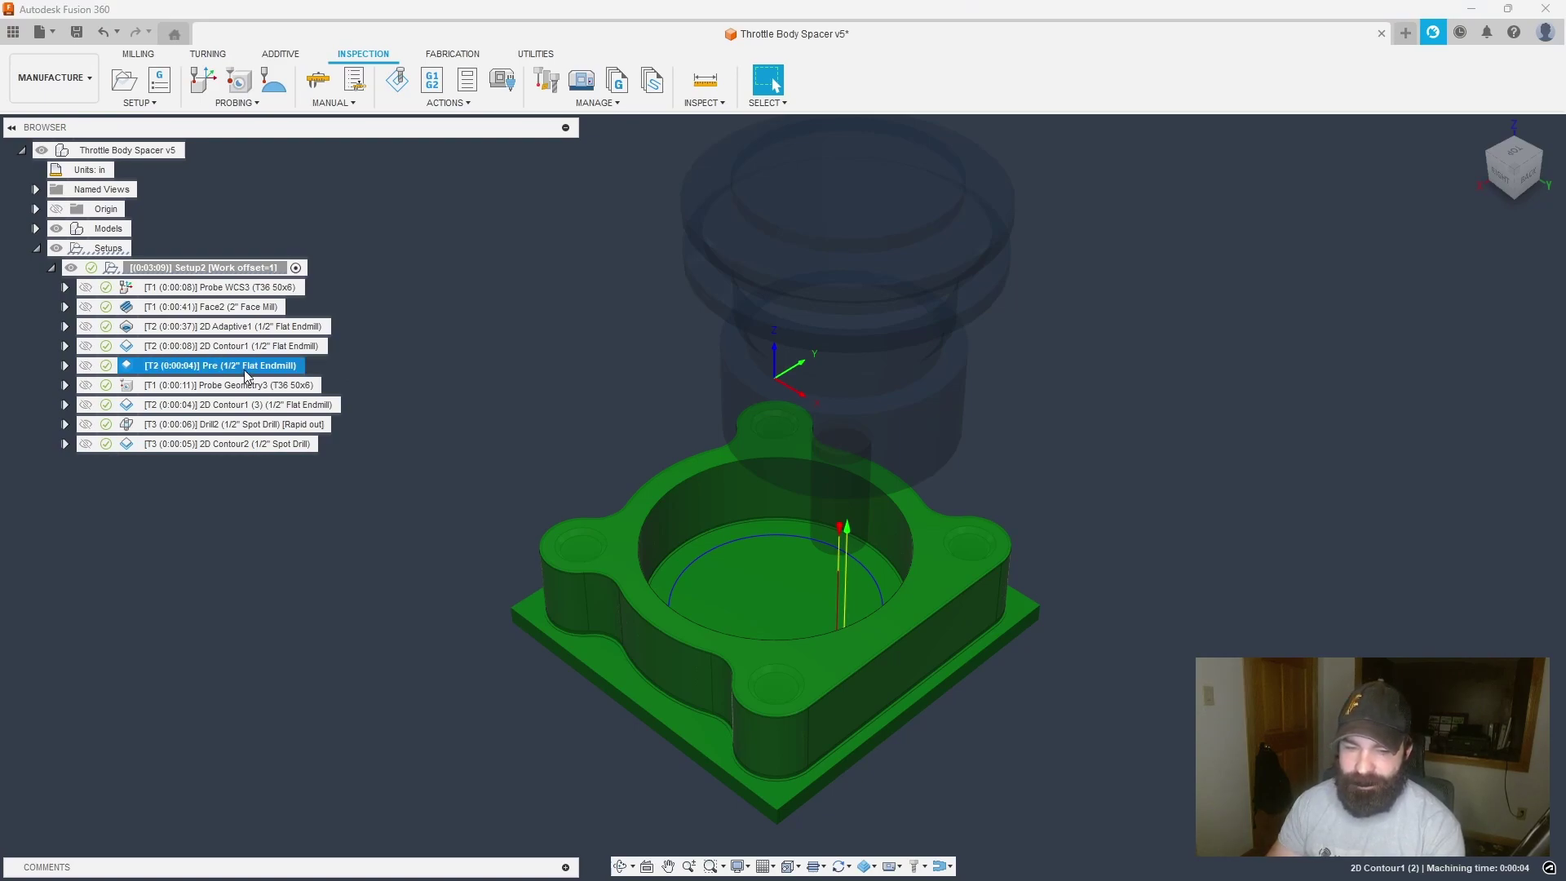
pyautogui.click(239, 405)
pyautogui.click(240, 405)
pyautogui.write('Post')
pyautogui.press('Return')
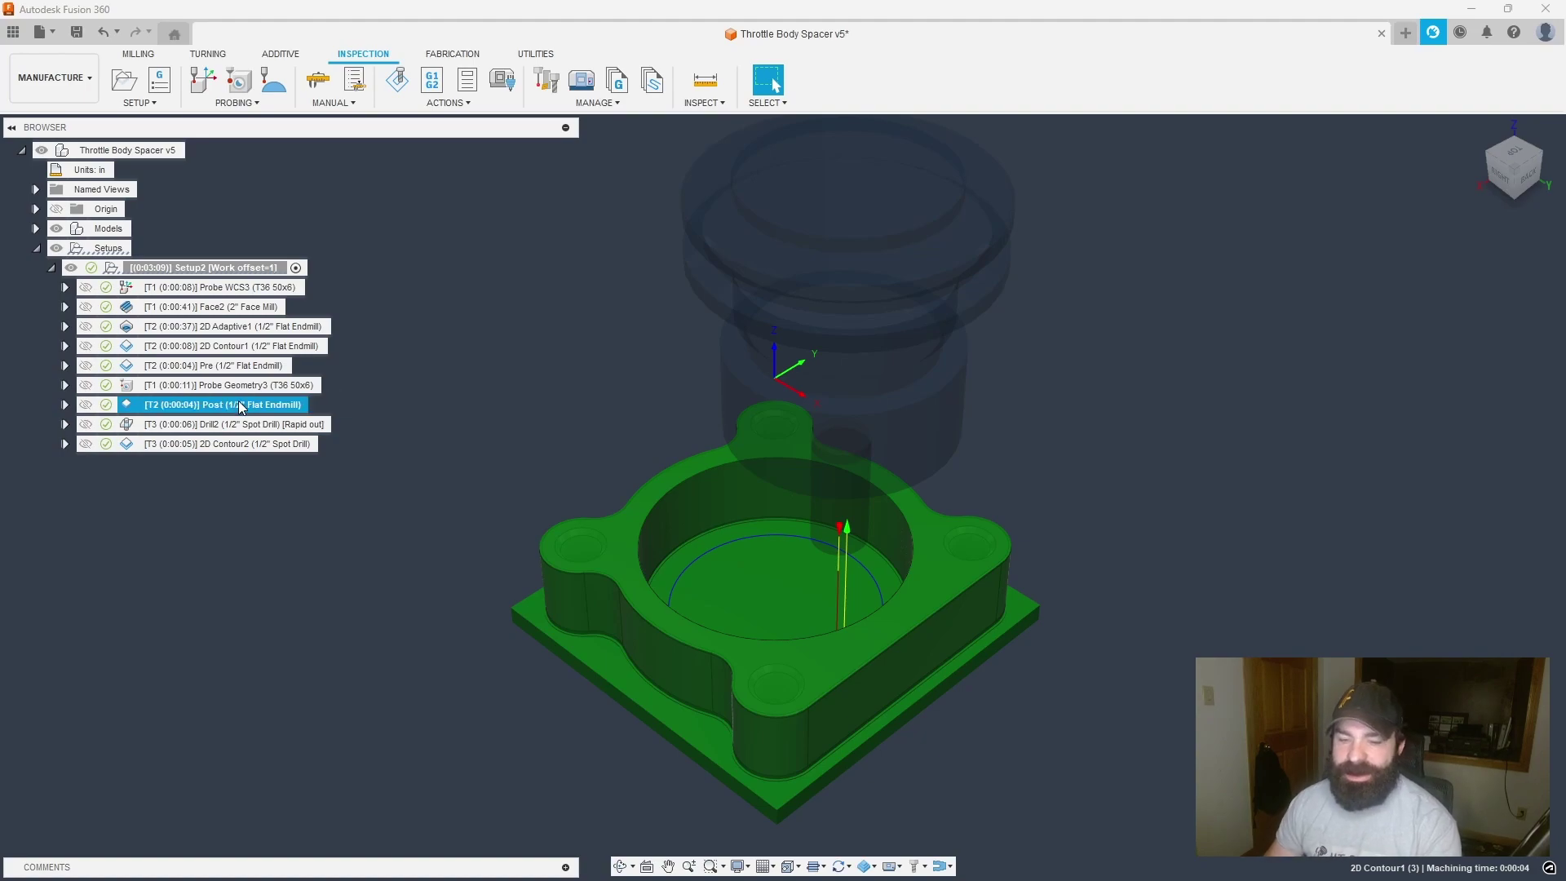
pyautogui.click(217, 366)
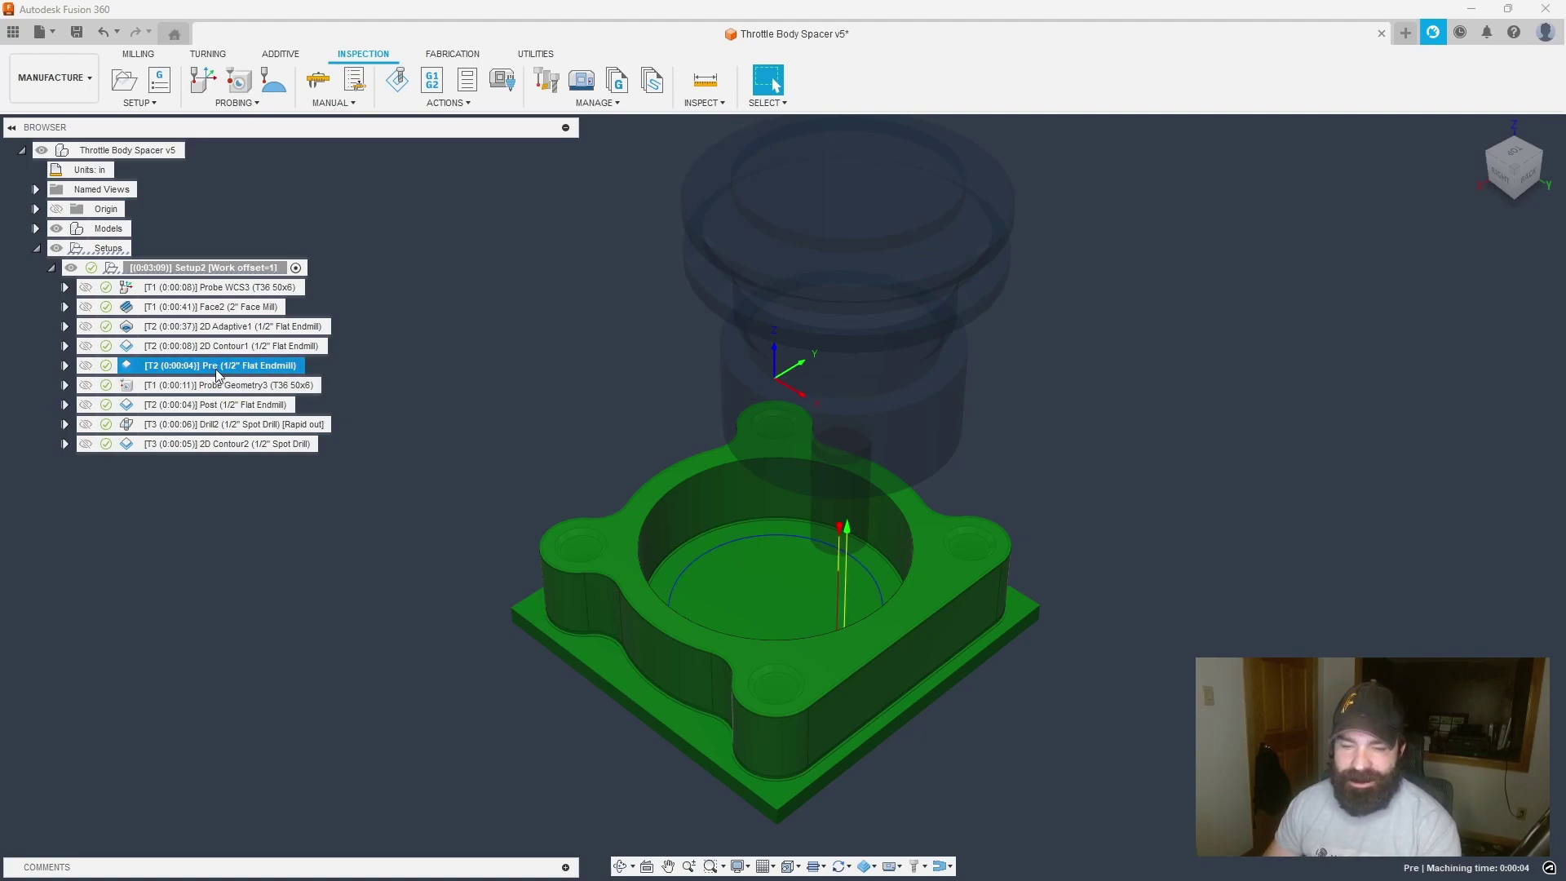
# - Leave 0.005 in radial stock in the Pre contour and regenerate it
pyautogui.doubleClick(217, 369)
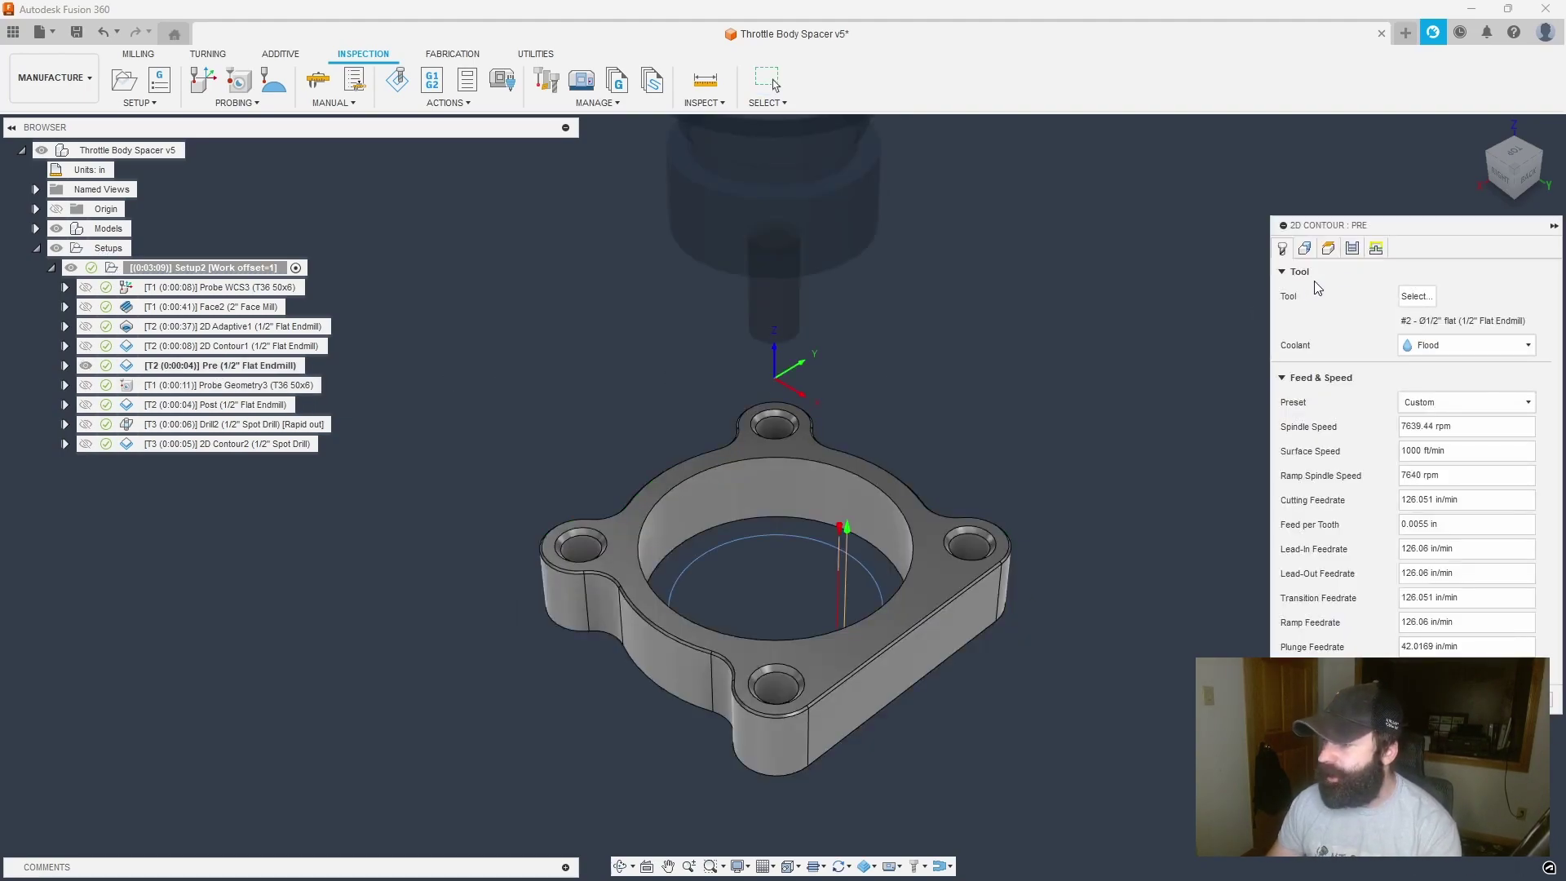
pyautogui.click(1352, 248)
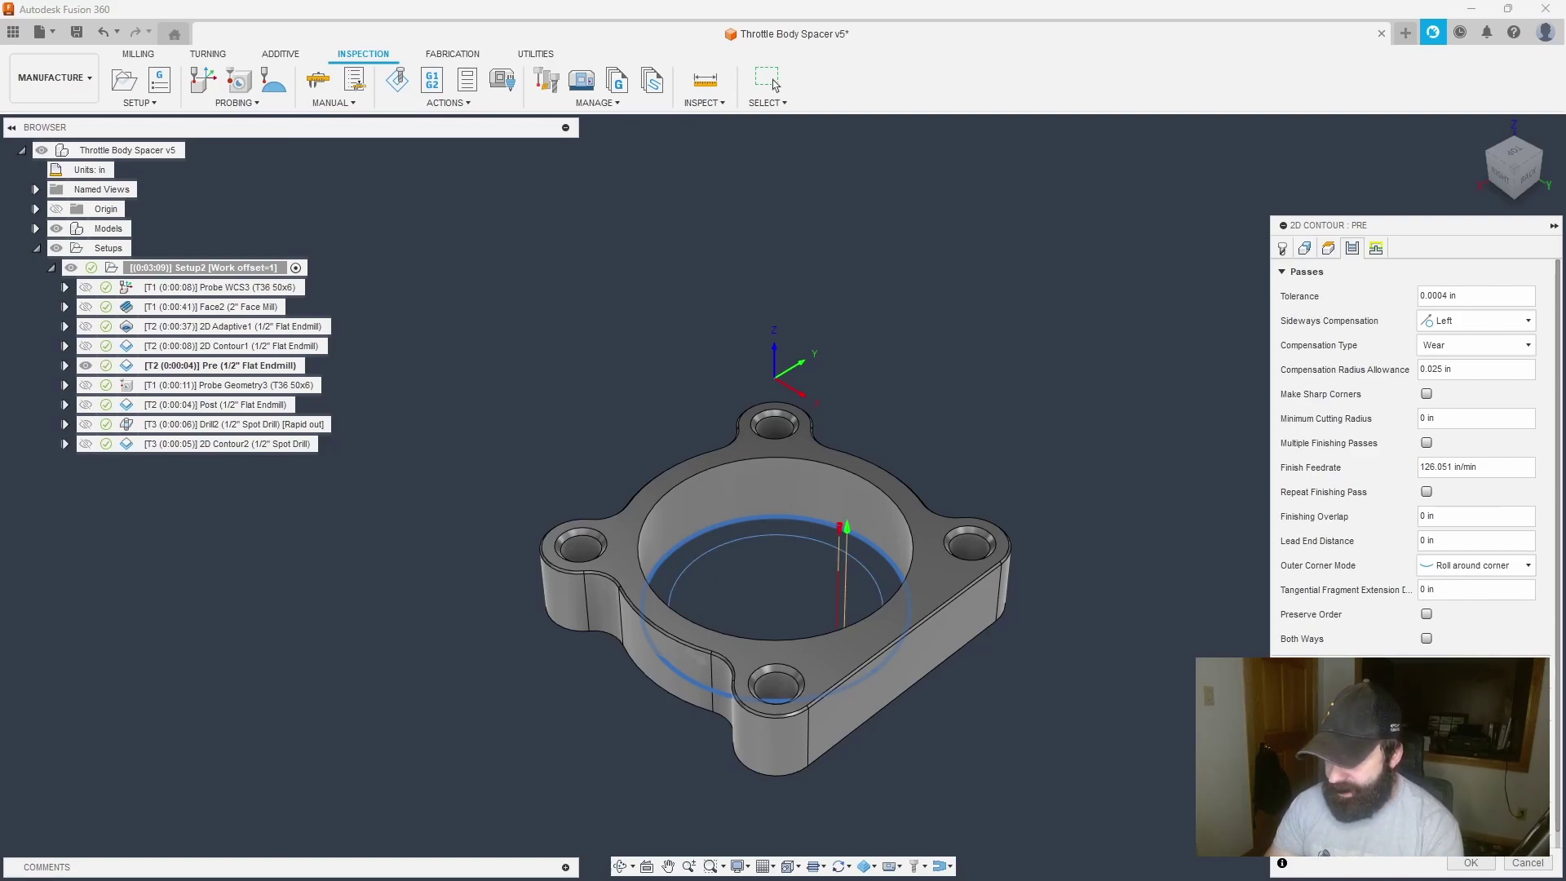
pyautogui.click(1464, 862)
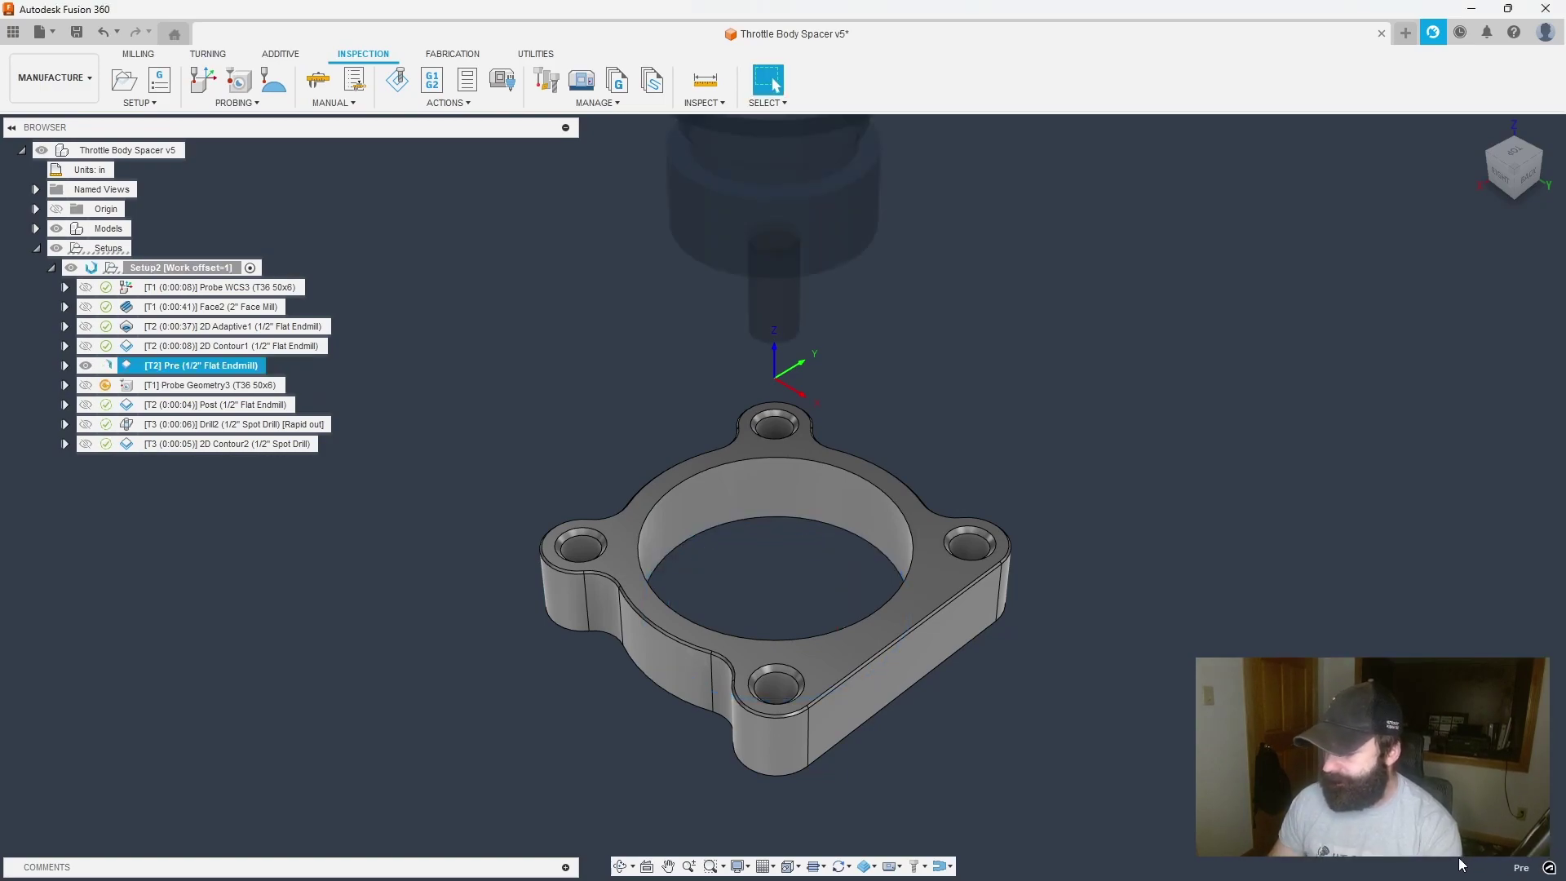
# - Confirm Probe Geometry3 updates tool wear for Pre and regenerate it at 0:00:11
pyautogui.click(127, 387)
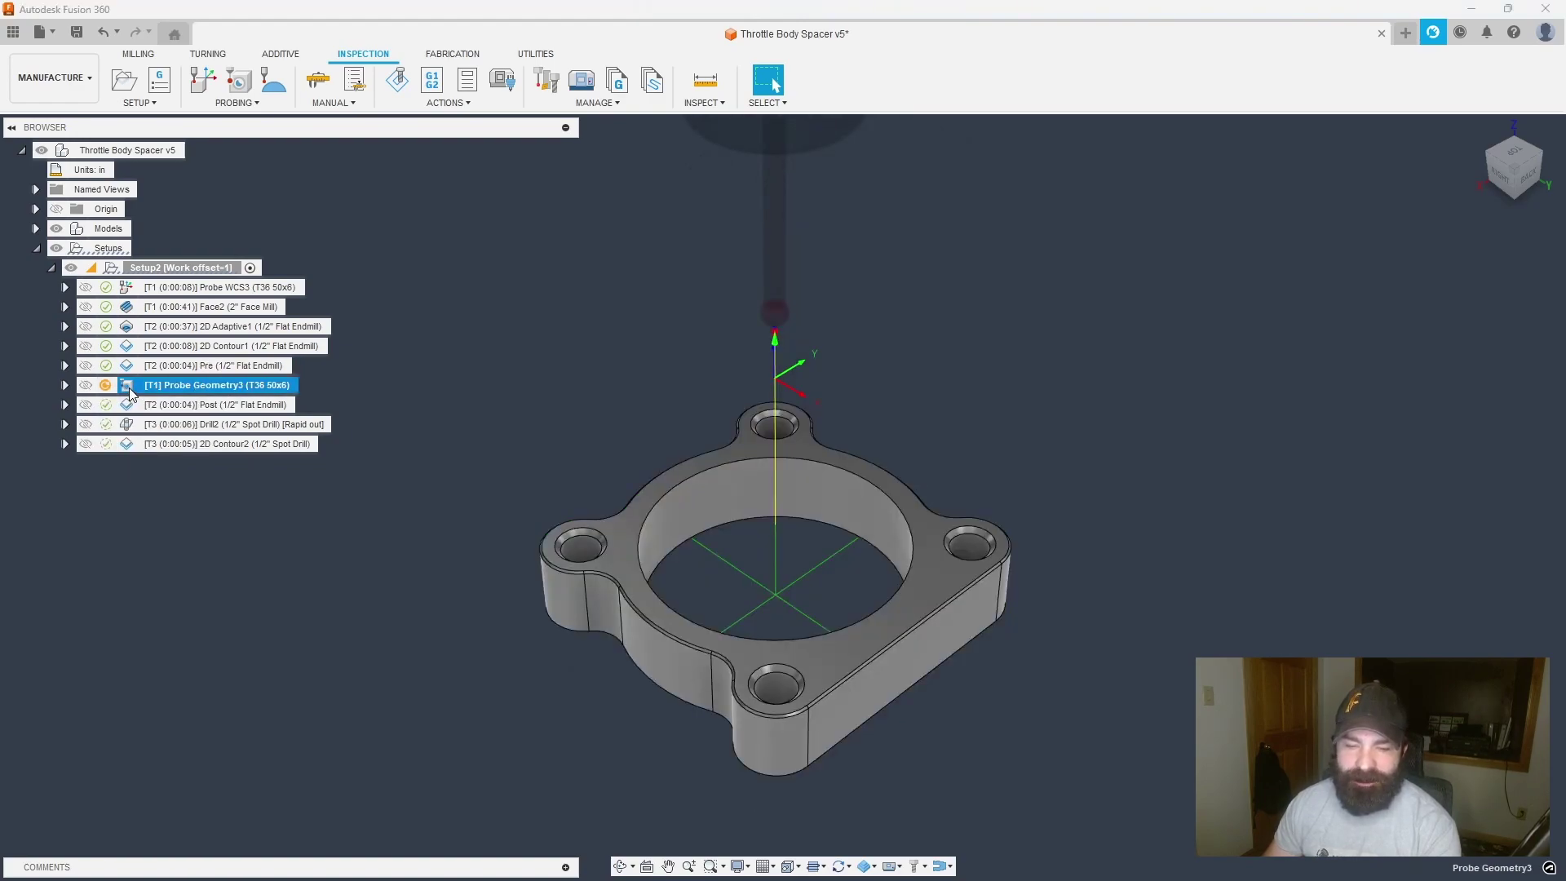
pyautogui.doubleClick(129, 388)
pyautogui.click(1472, 247)
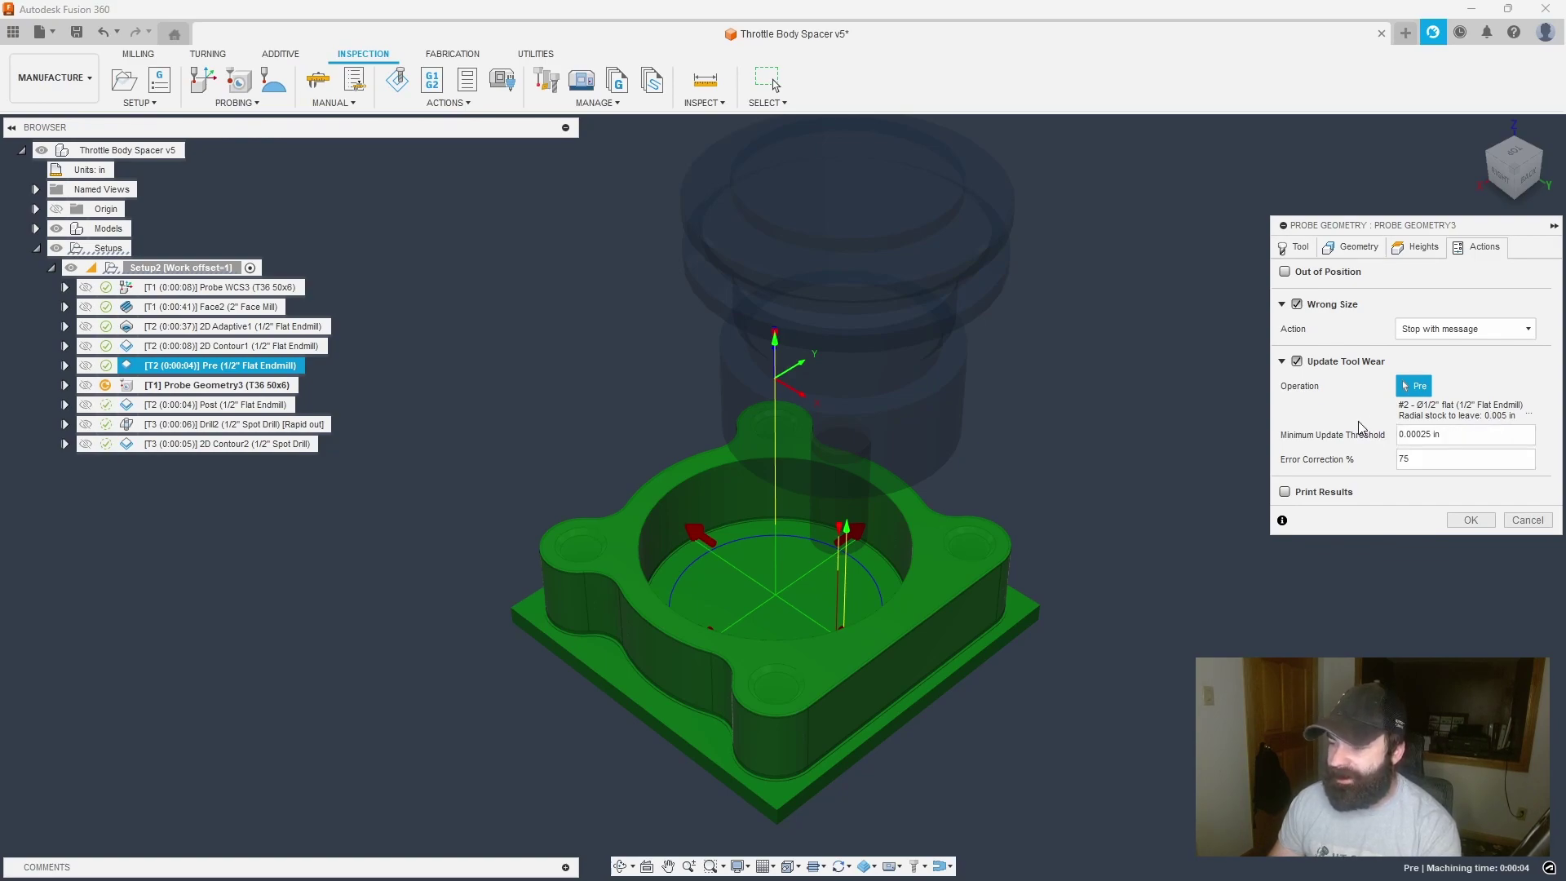
pyautogui.click(1461, 520)
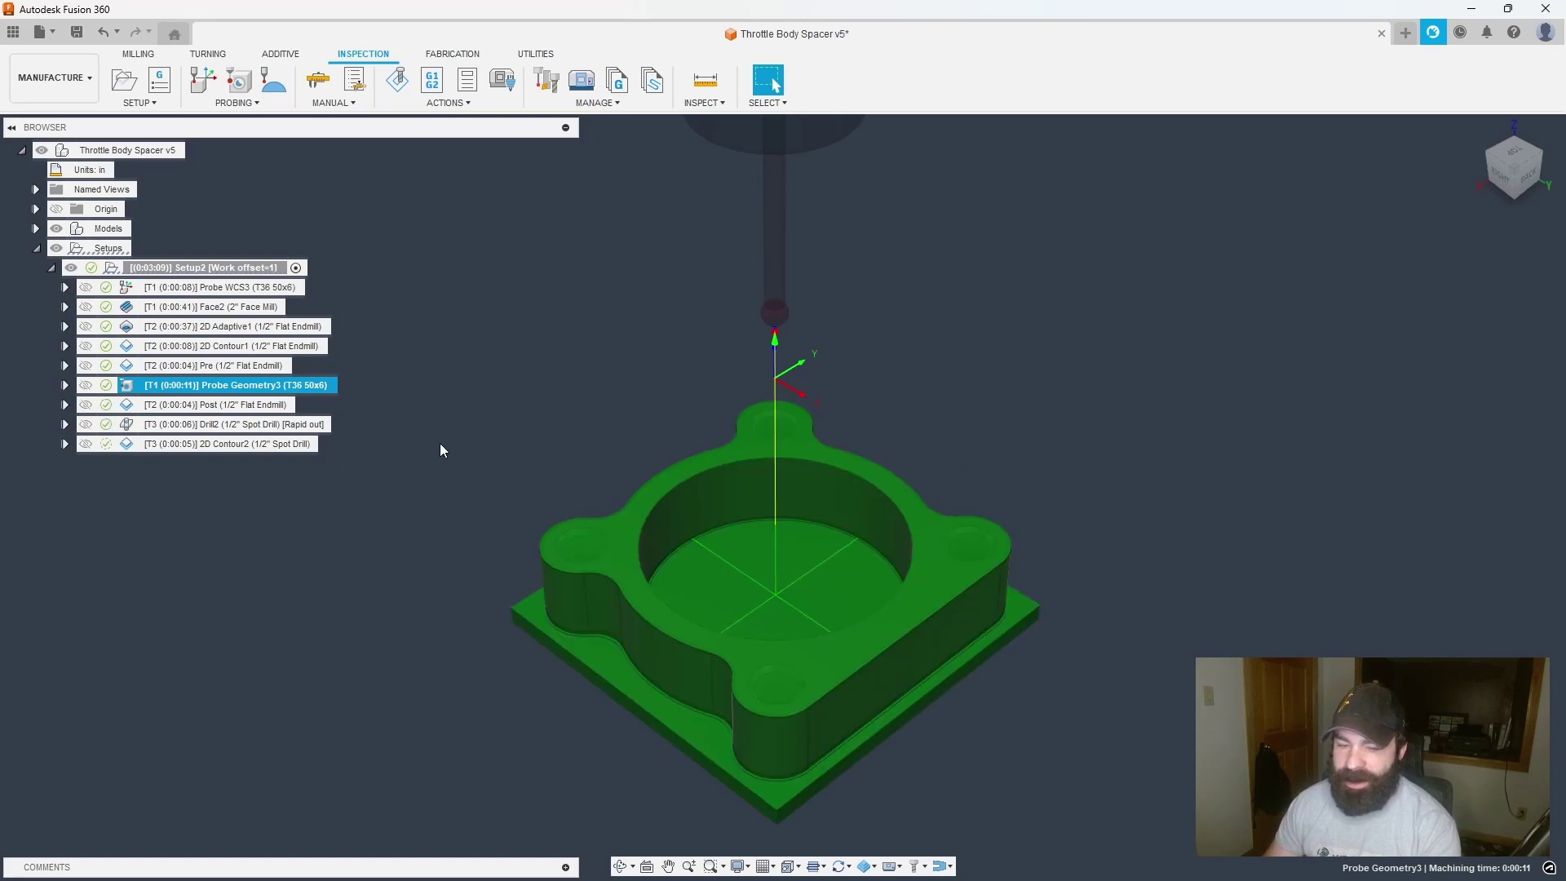
pyautogui.click(212, 405)
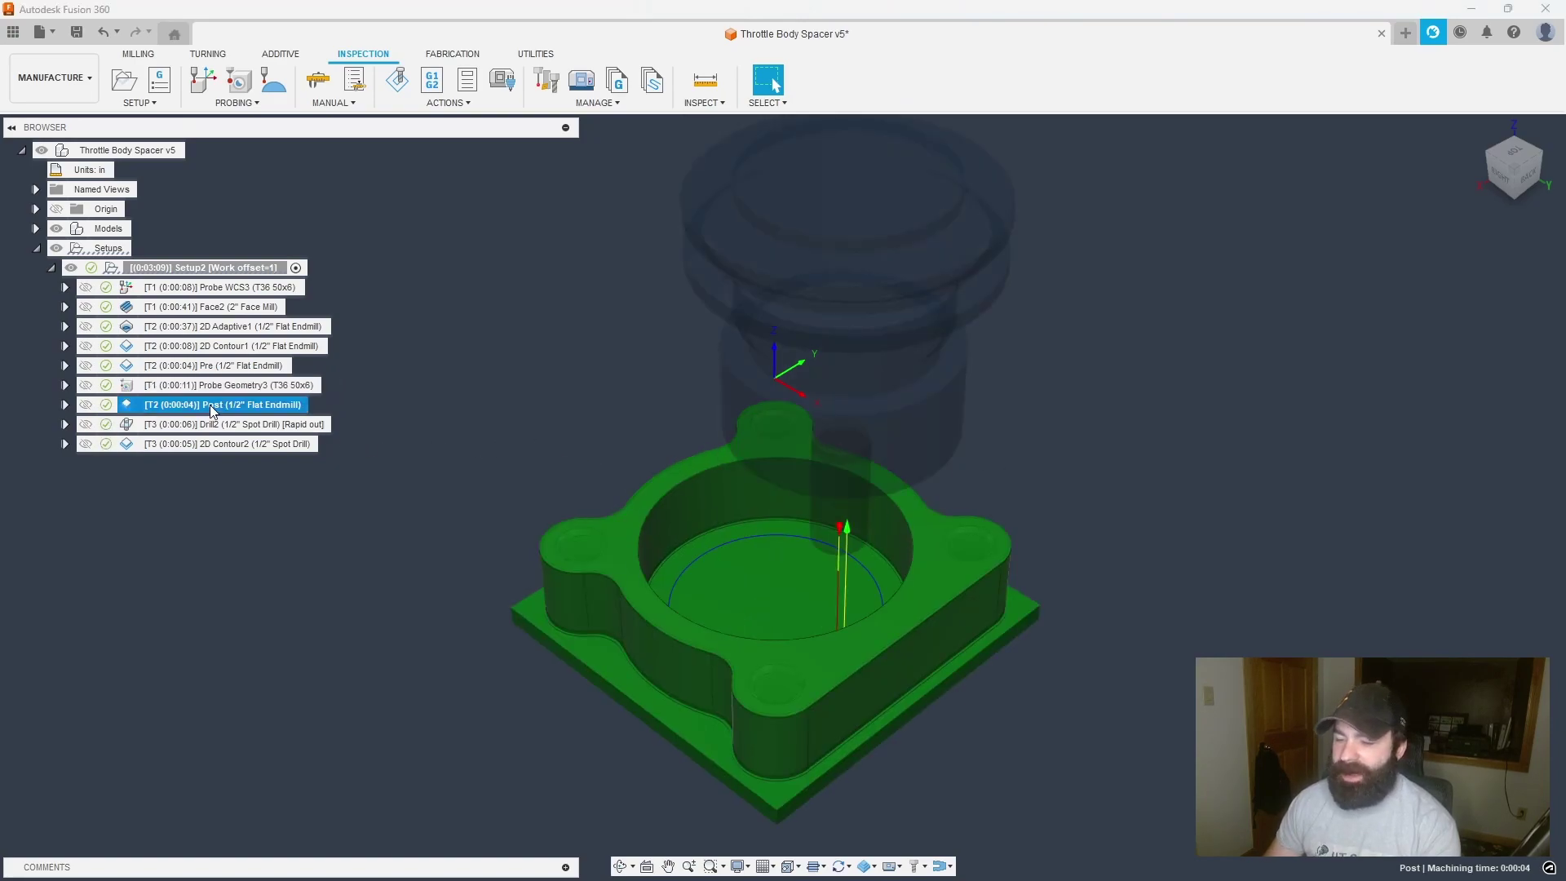